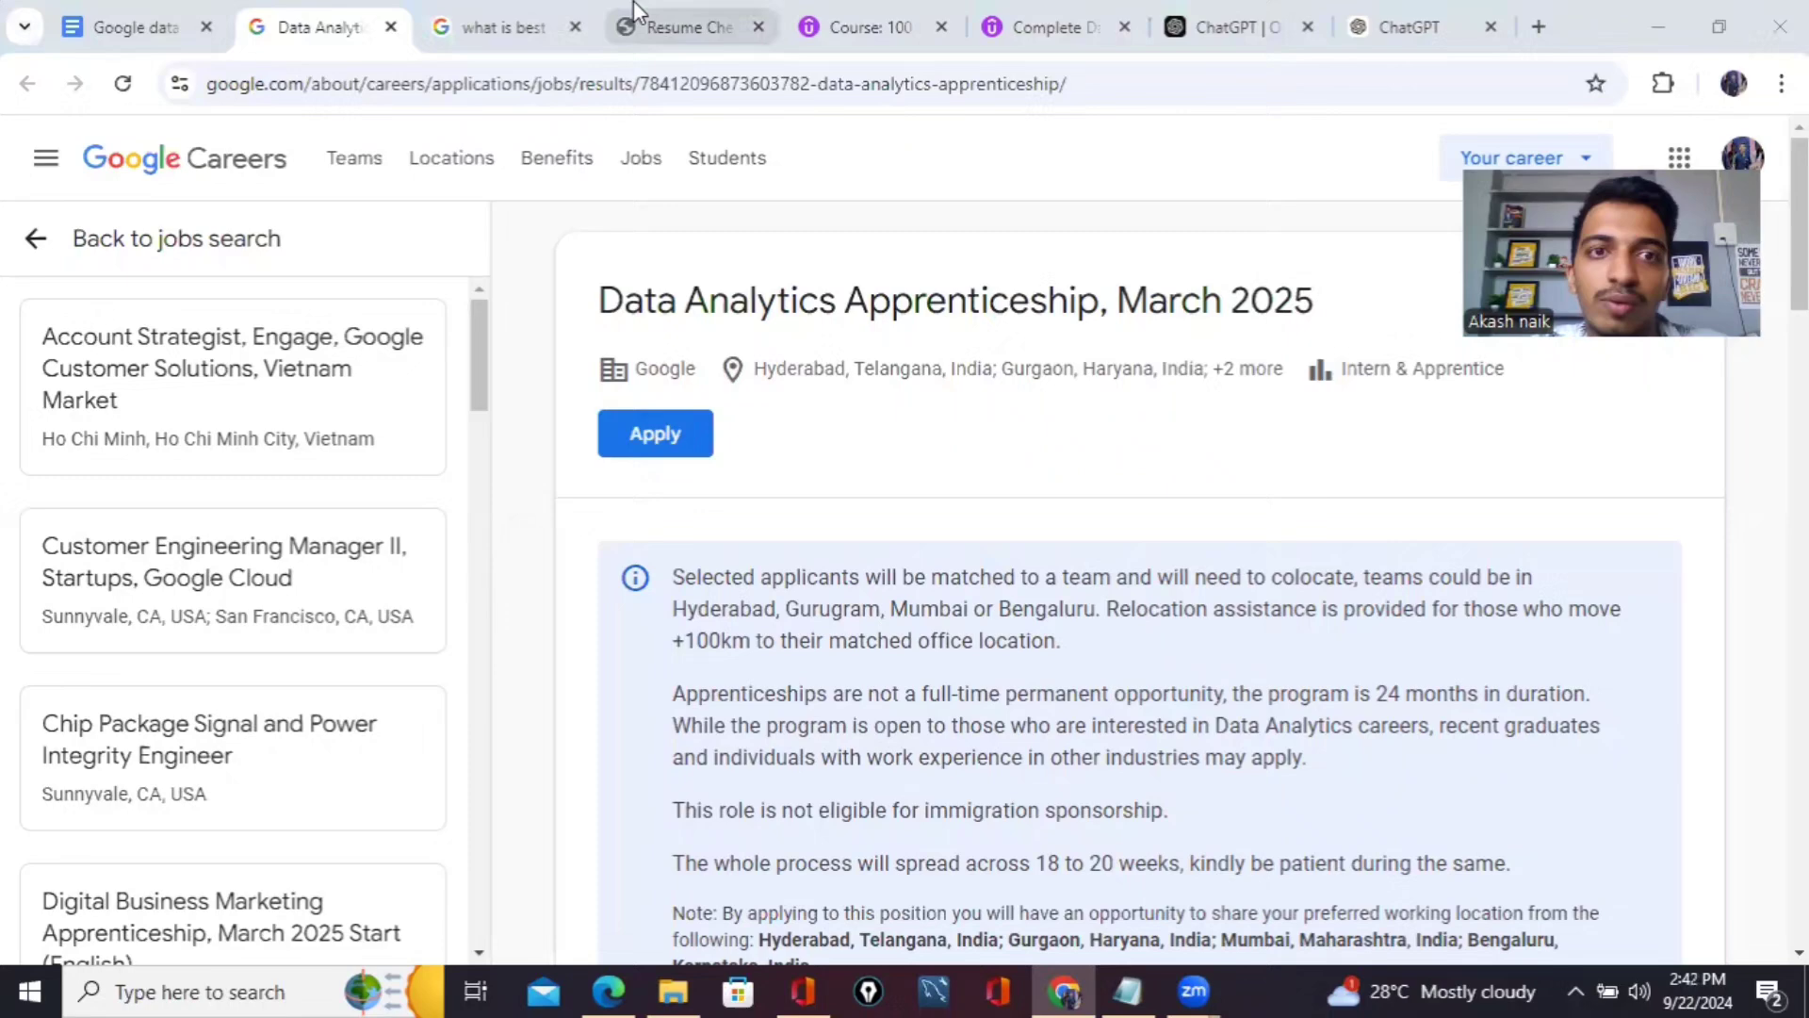
Compare the Enhancv Resume Checker score of 58/100 against the recommended ATS score of 80% or higher.
{"action": "left_click", "coordinate": [663, 21]}
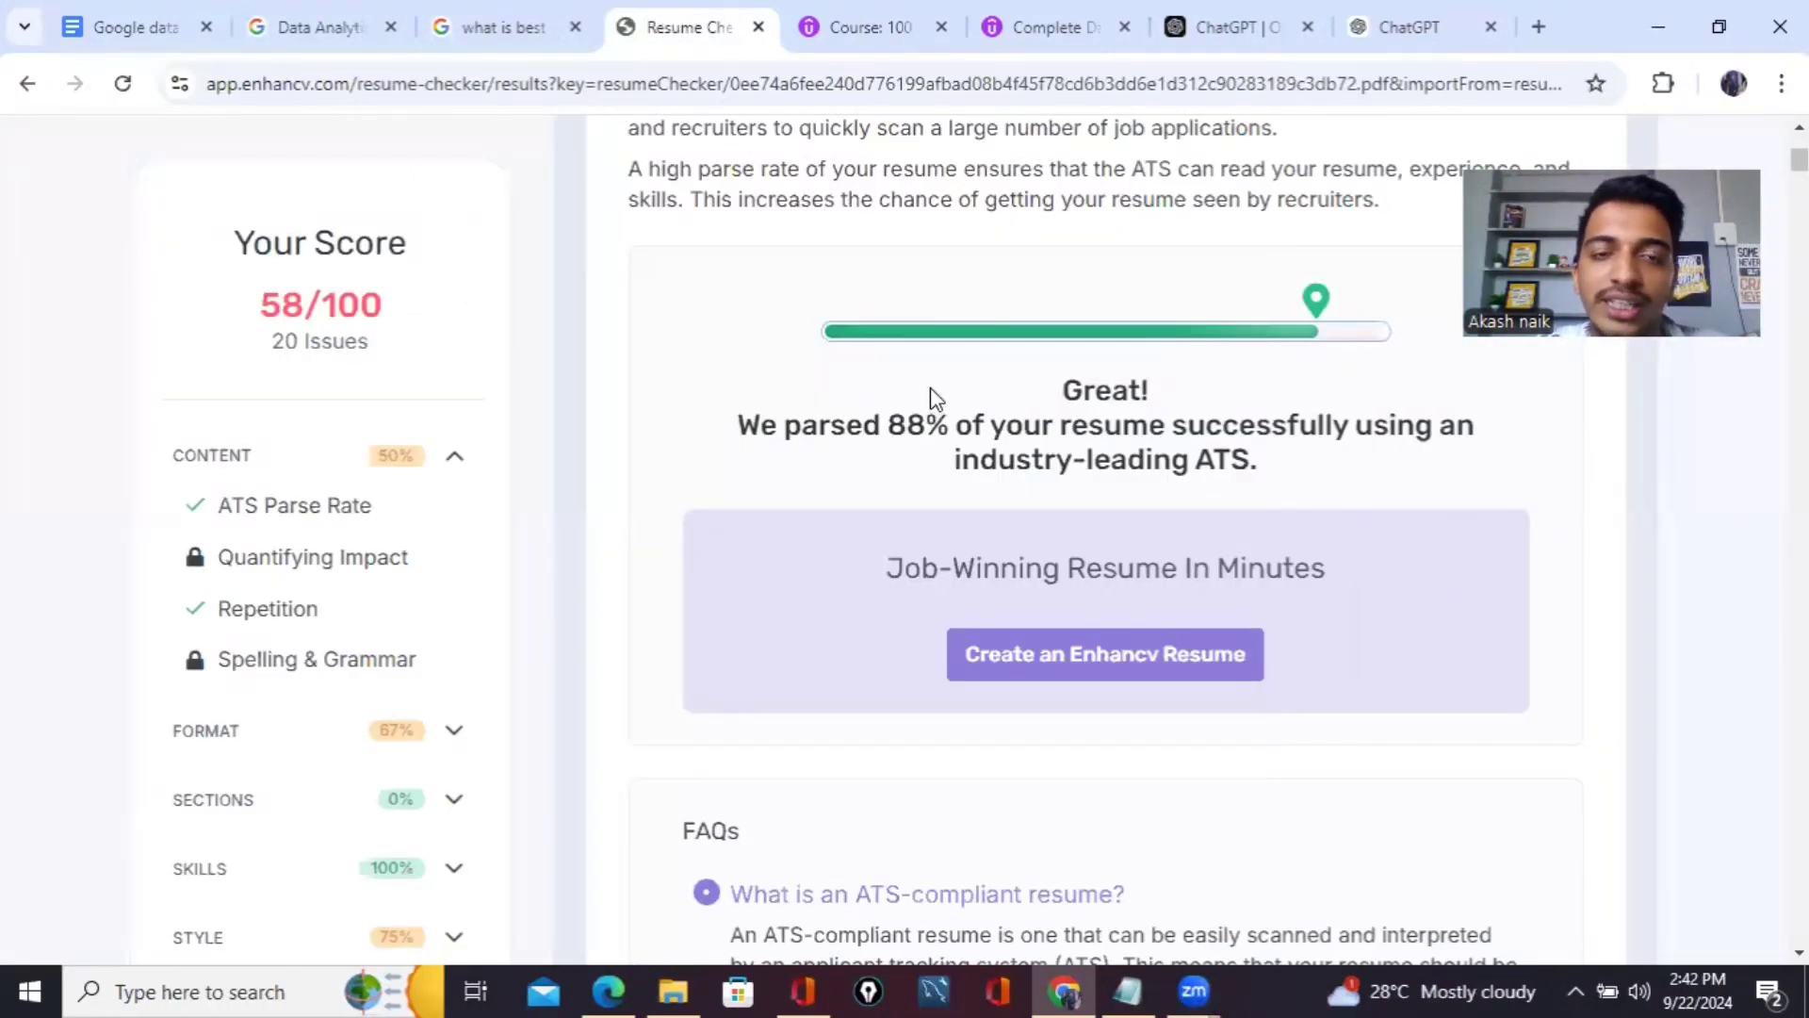
{"action": "left_click", "coordinate": [515, 15]}
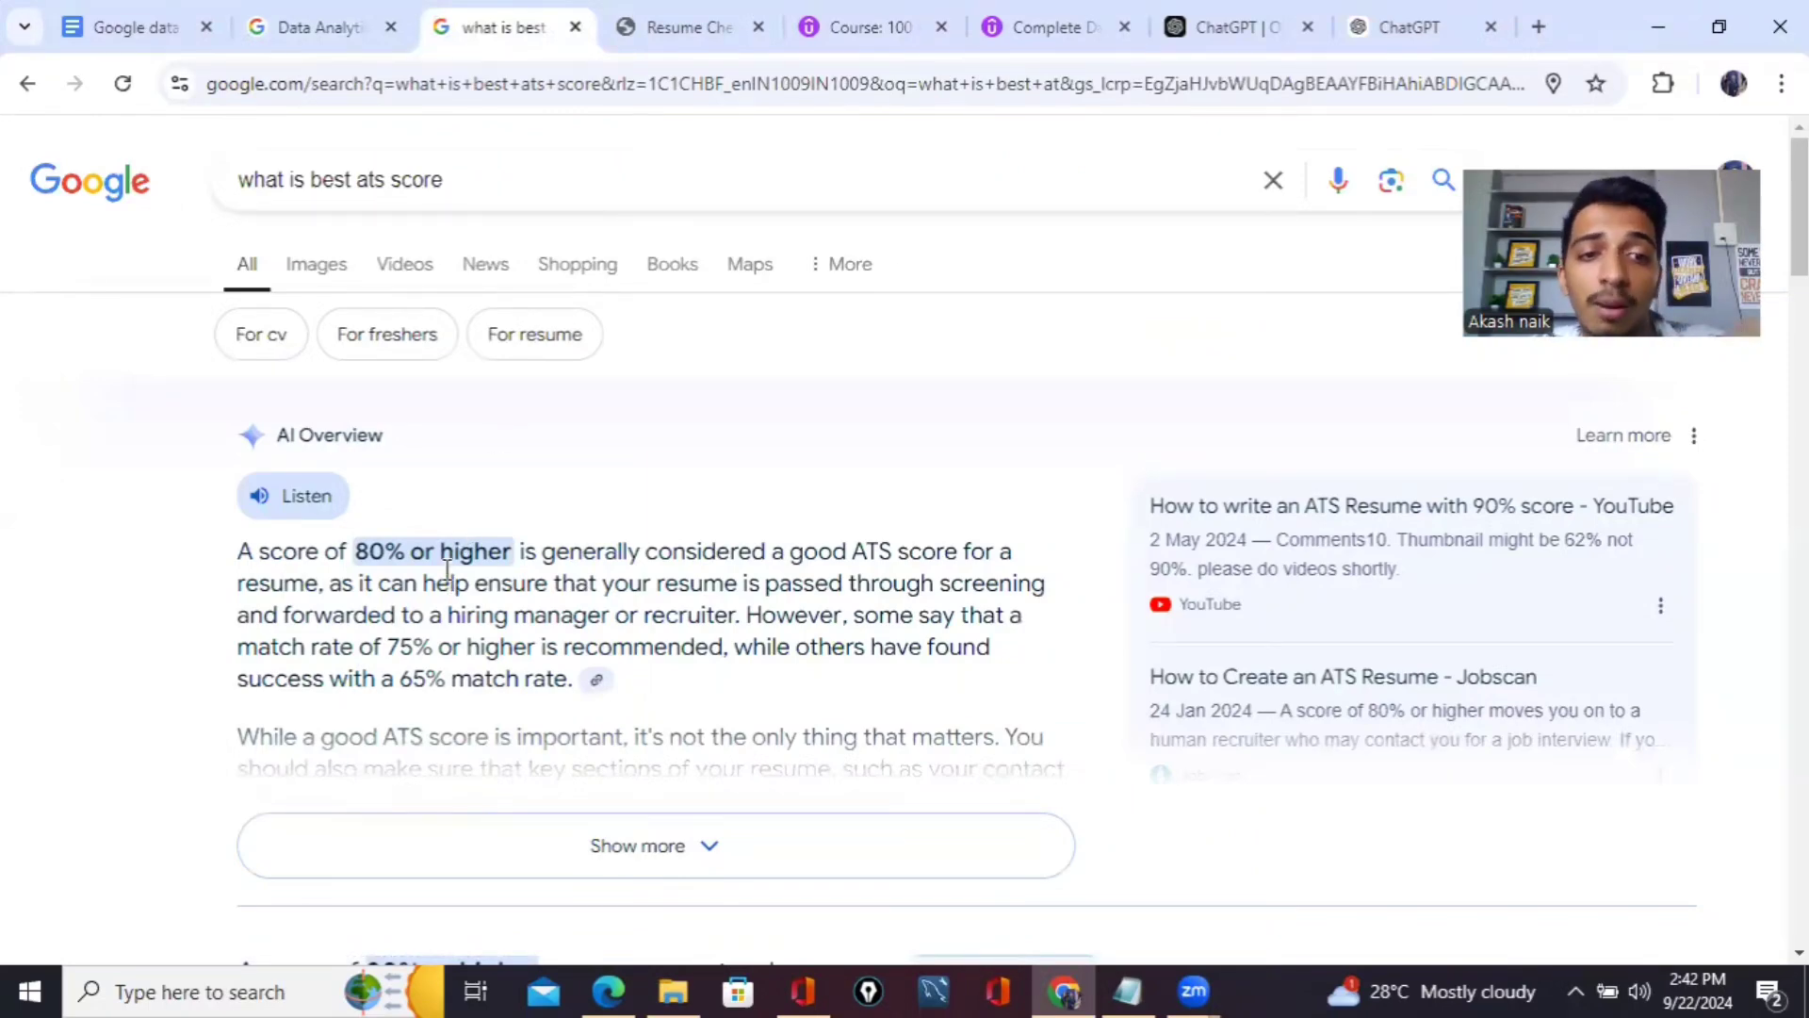
{"action": "left_click", "coordinate": [709, 11]}
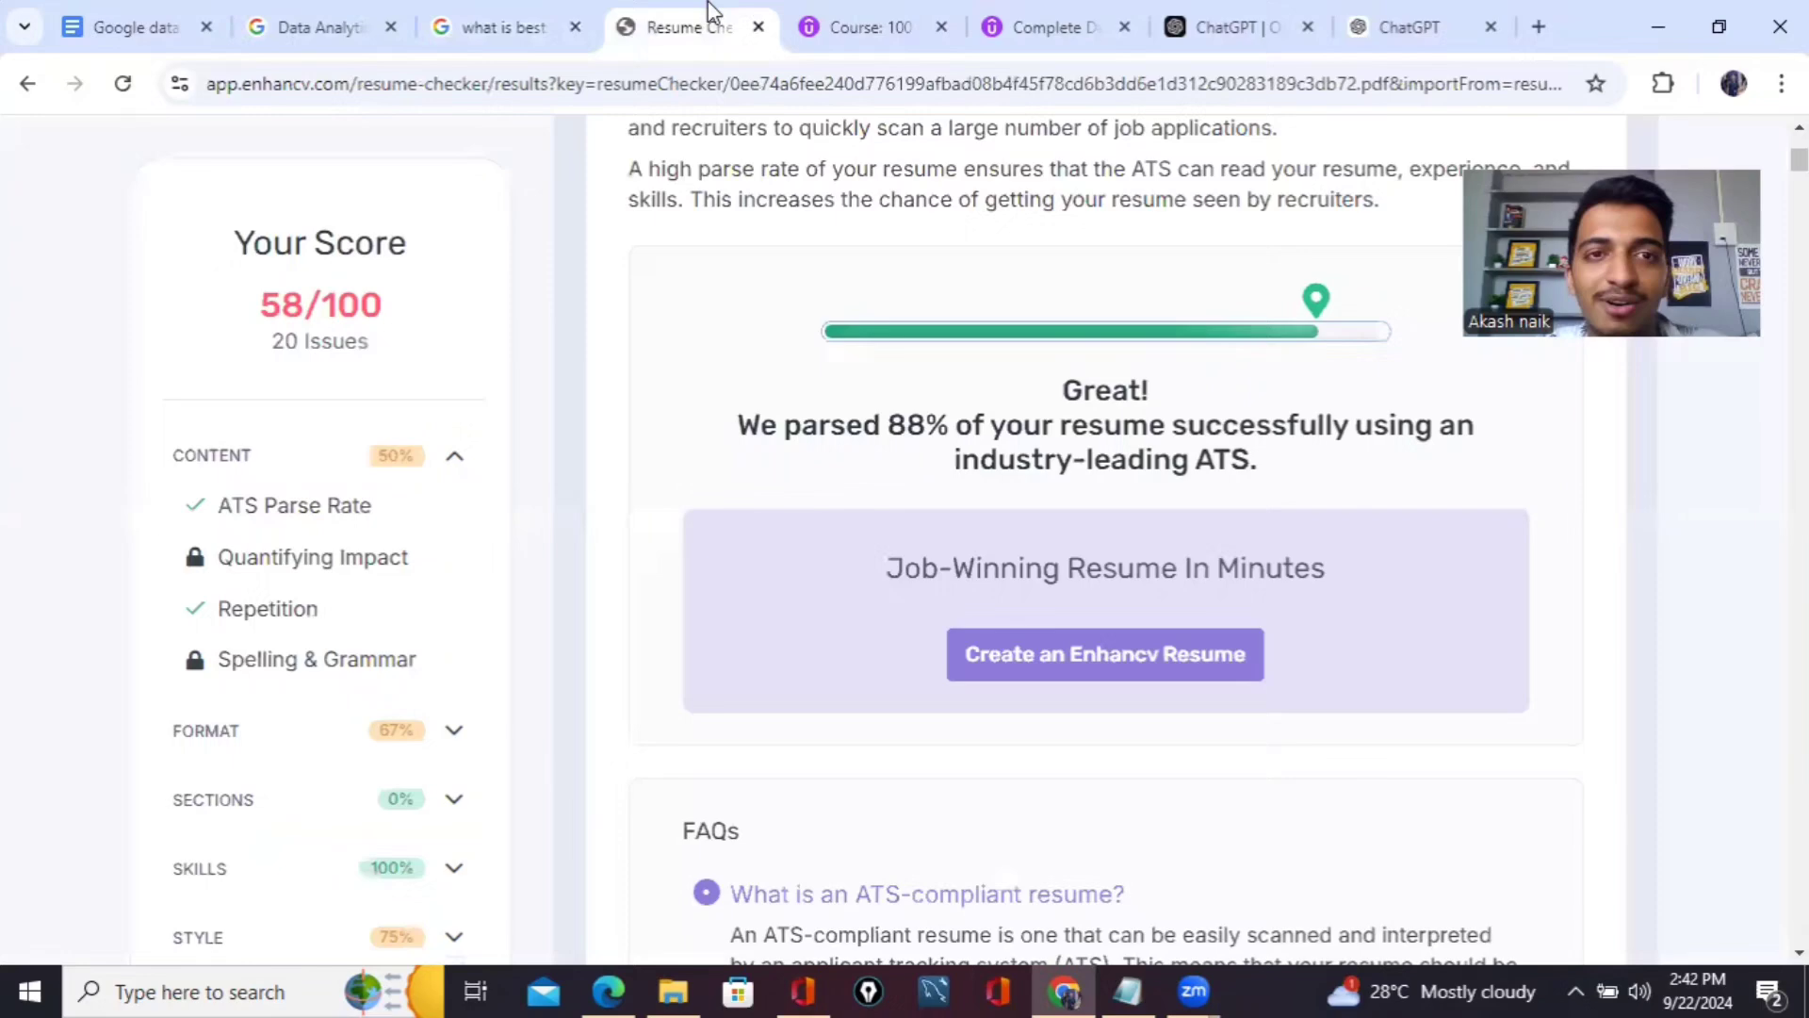
{"action": "left_click", "coordinate": [509, 12]}
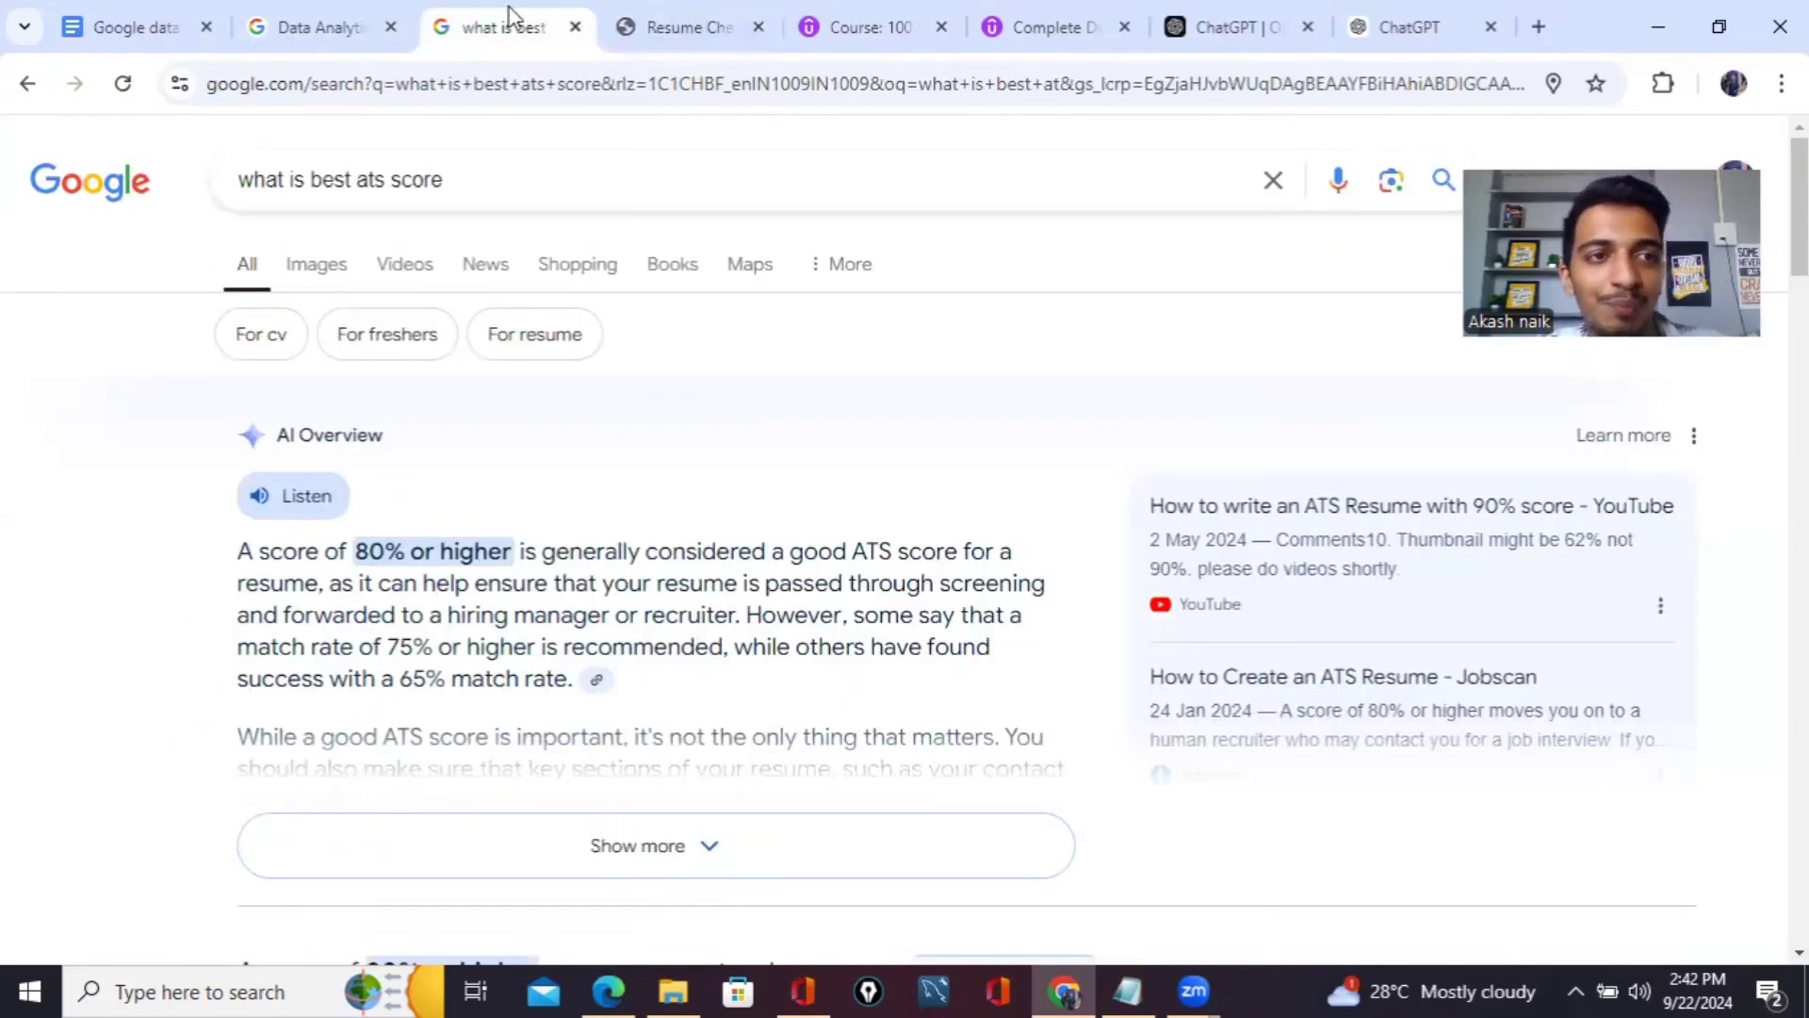
Scroll through the resume's Experience entries and check highlighted keywords like 'data accuracy' and 'data-driven'.
{"action": "left_click", "coordinate": [138, 13]}
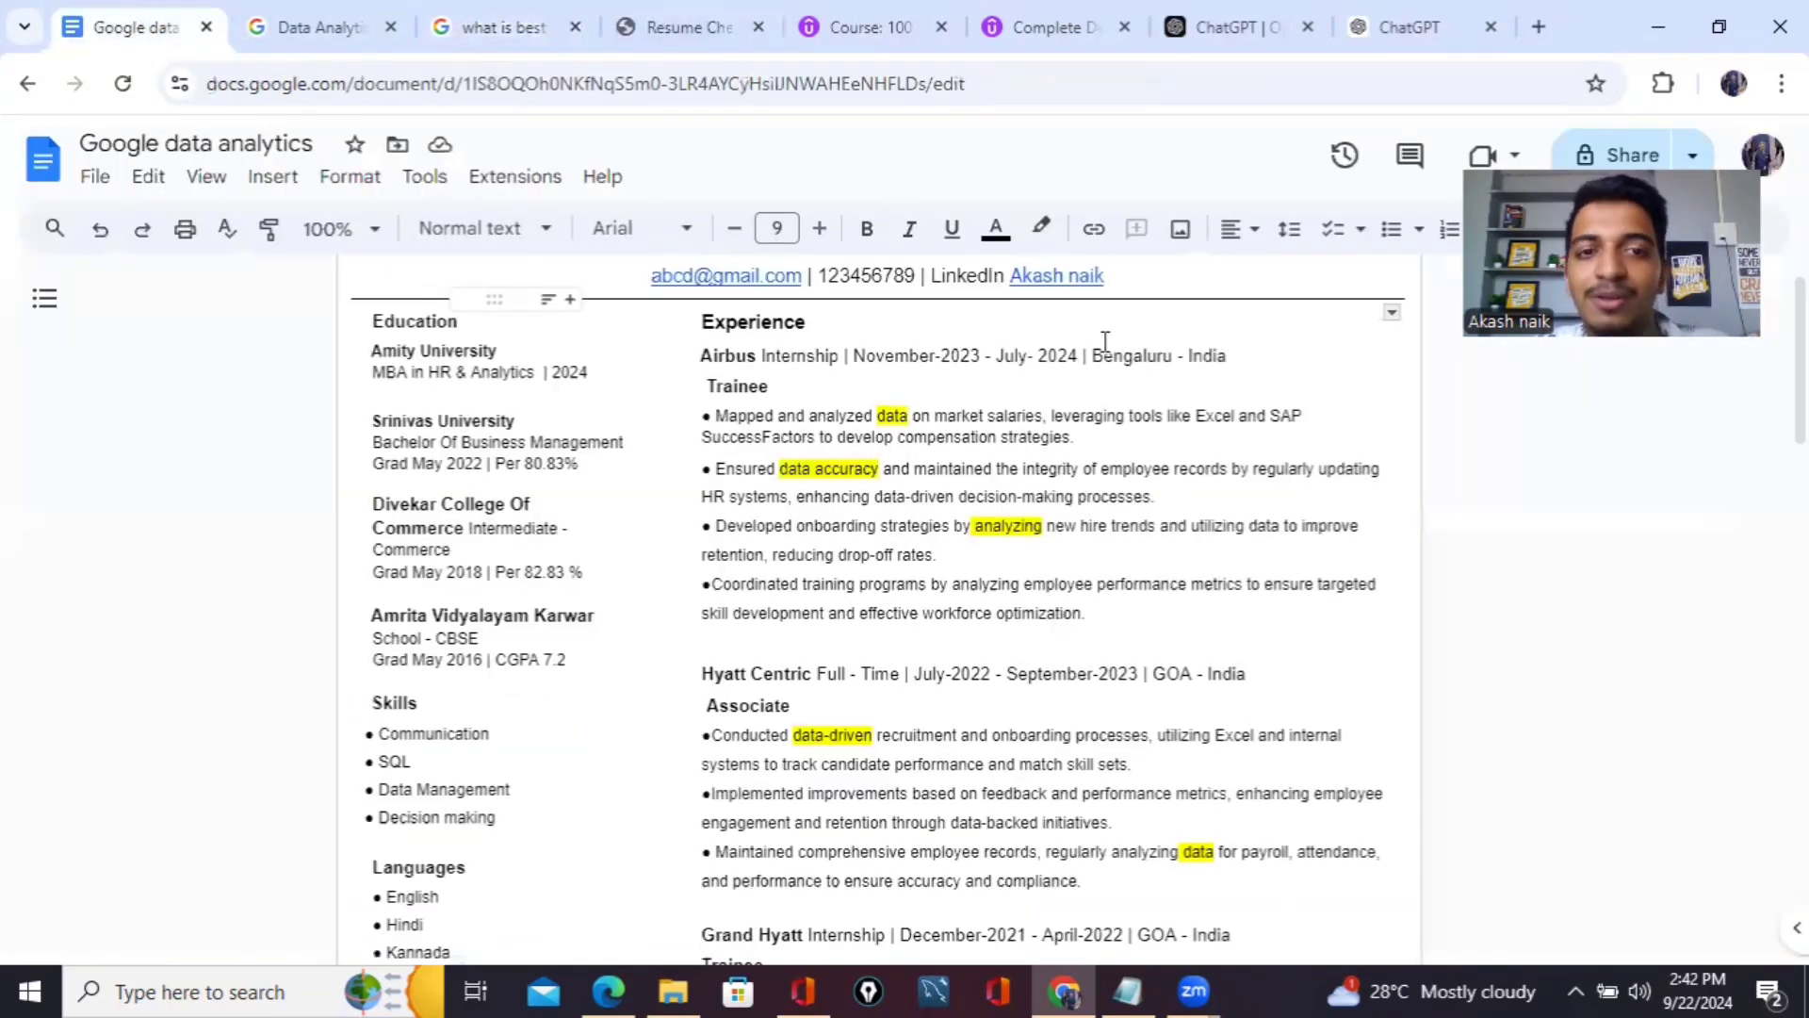
{"action": "scroll", "coordinate": [1112, 345], "scroll_direction": "up", "scroll_amount": 1}
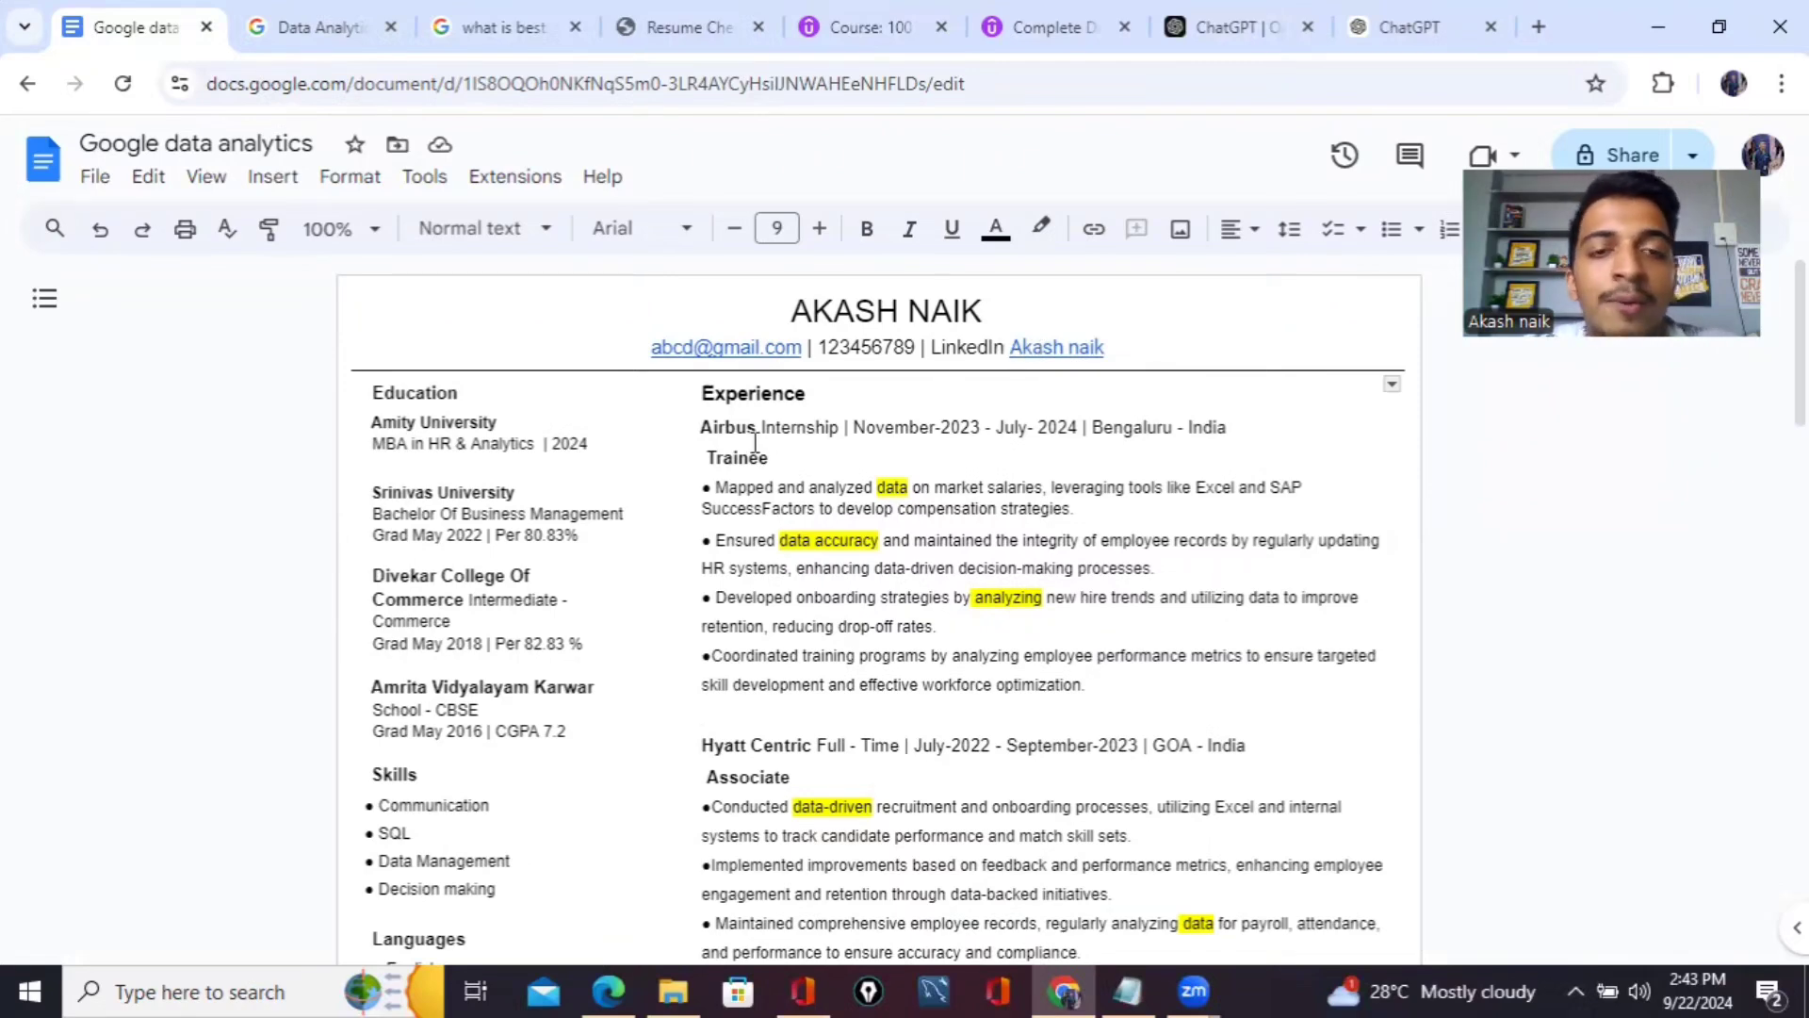
{"action": "scroll", "coordinate": [909, 500], "scroll_direction": "down", "scroll_amount": 1}
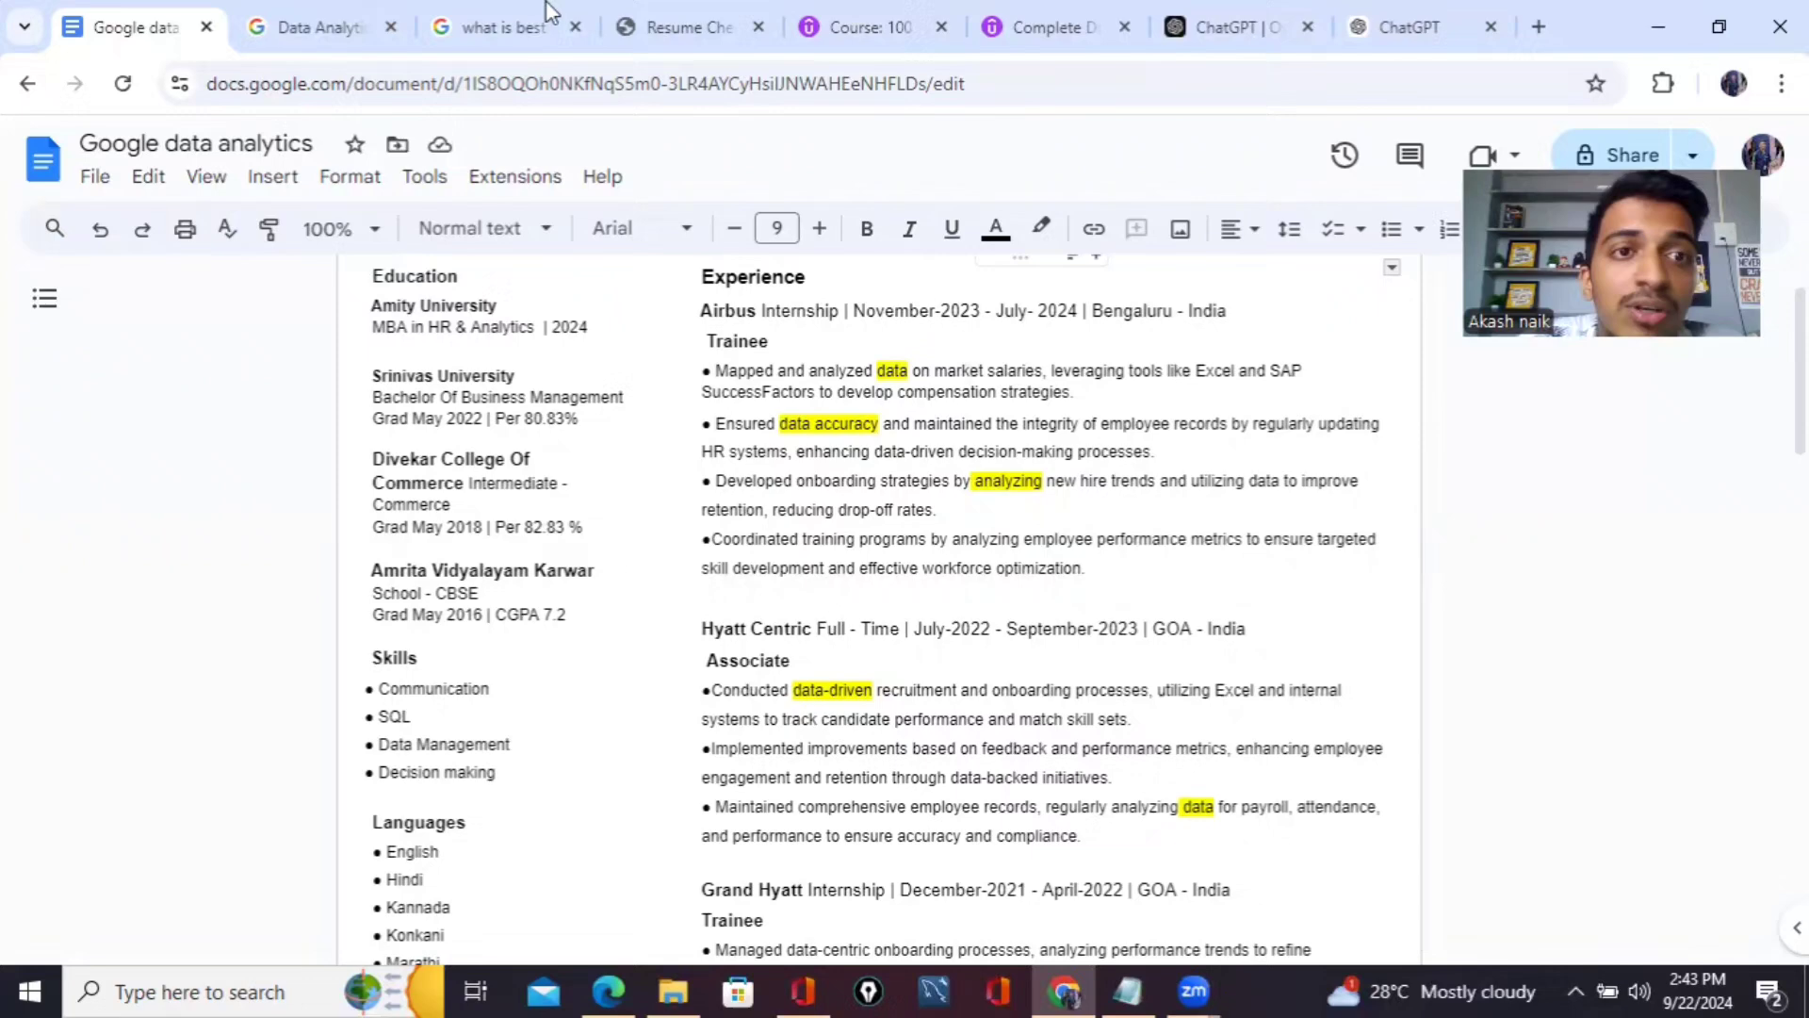
Read the Data Analytics Apprenticeship posting's minimum and preferred qualifications, then go back to the resume.
{"action": "left_click", "coordinate": [377, 38]}
{"action": "scroll", "coordinate": [923, 437], "scroll_direction": "down", "scroll_amount": 9}
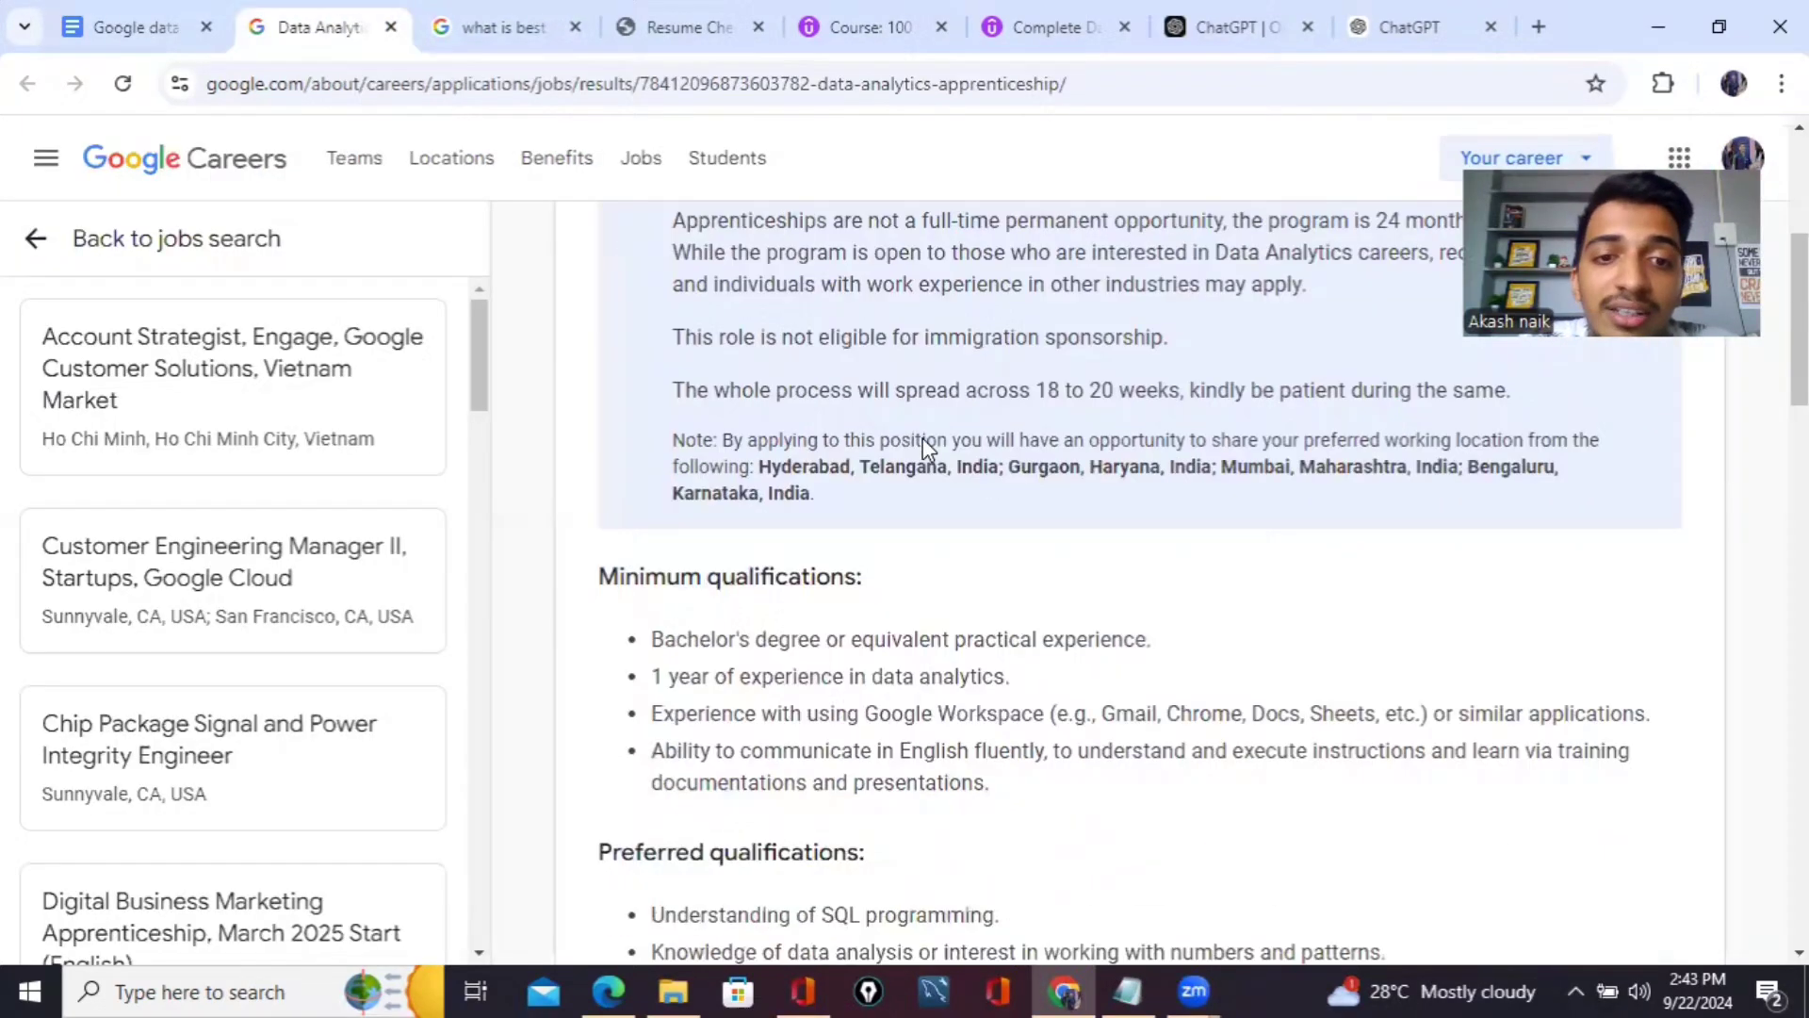
{"action": "scroll", "coordinate": [925, 437], "scroll_direction": "down", "scroll_amount": 1}
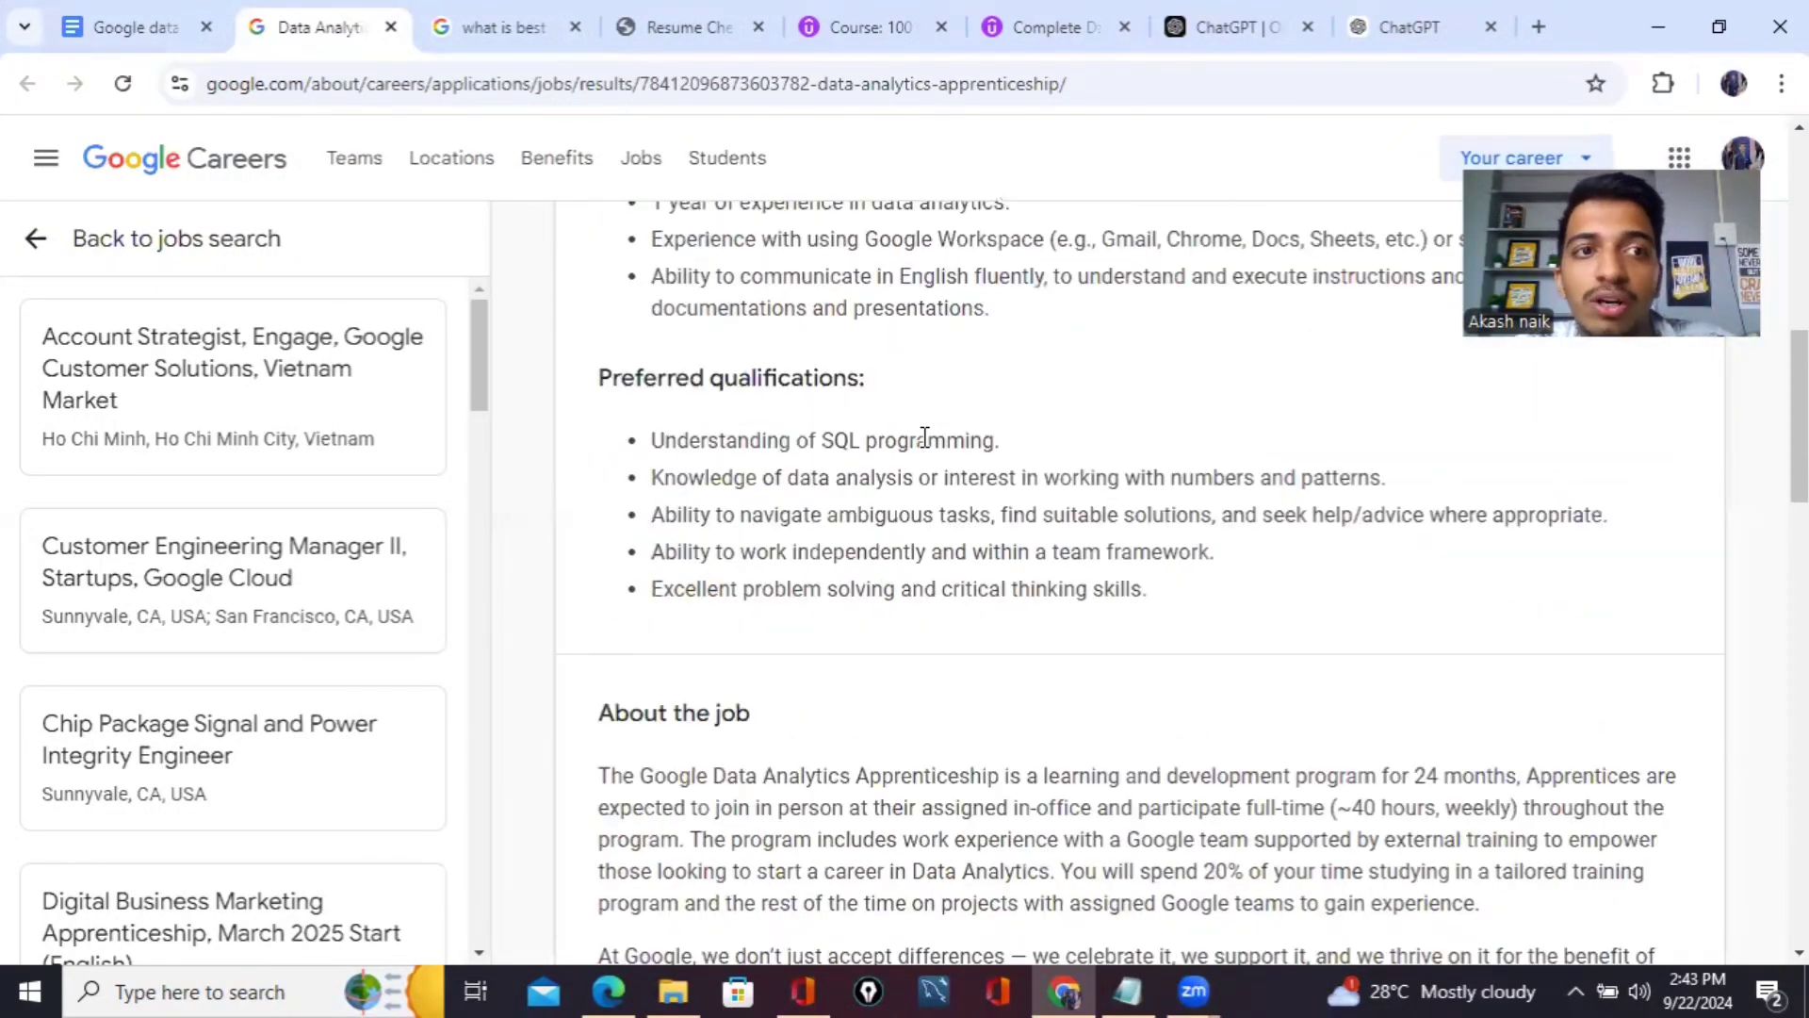
{"action": "left_click", "coordinate": [161, 15]}
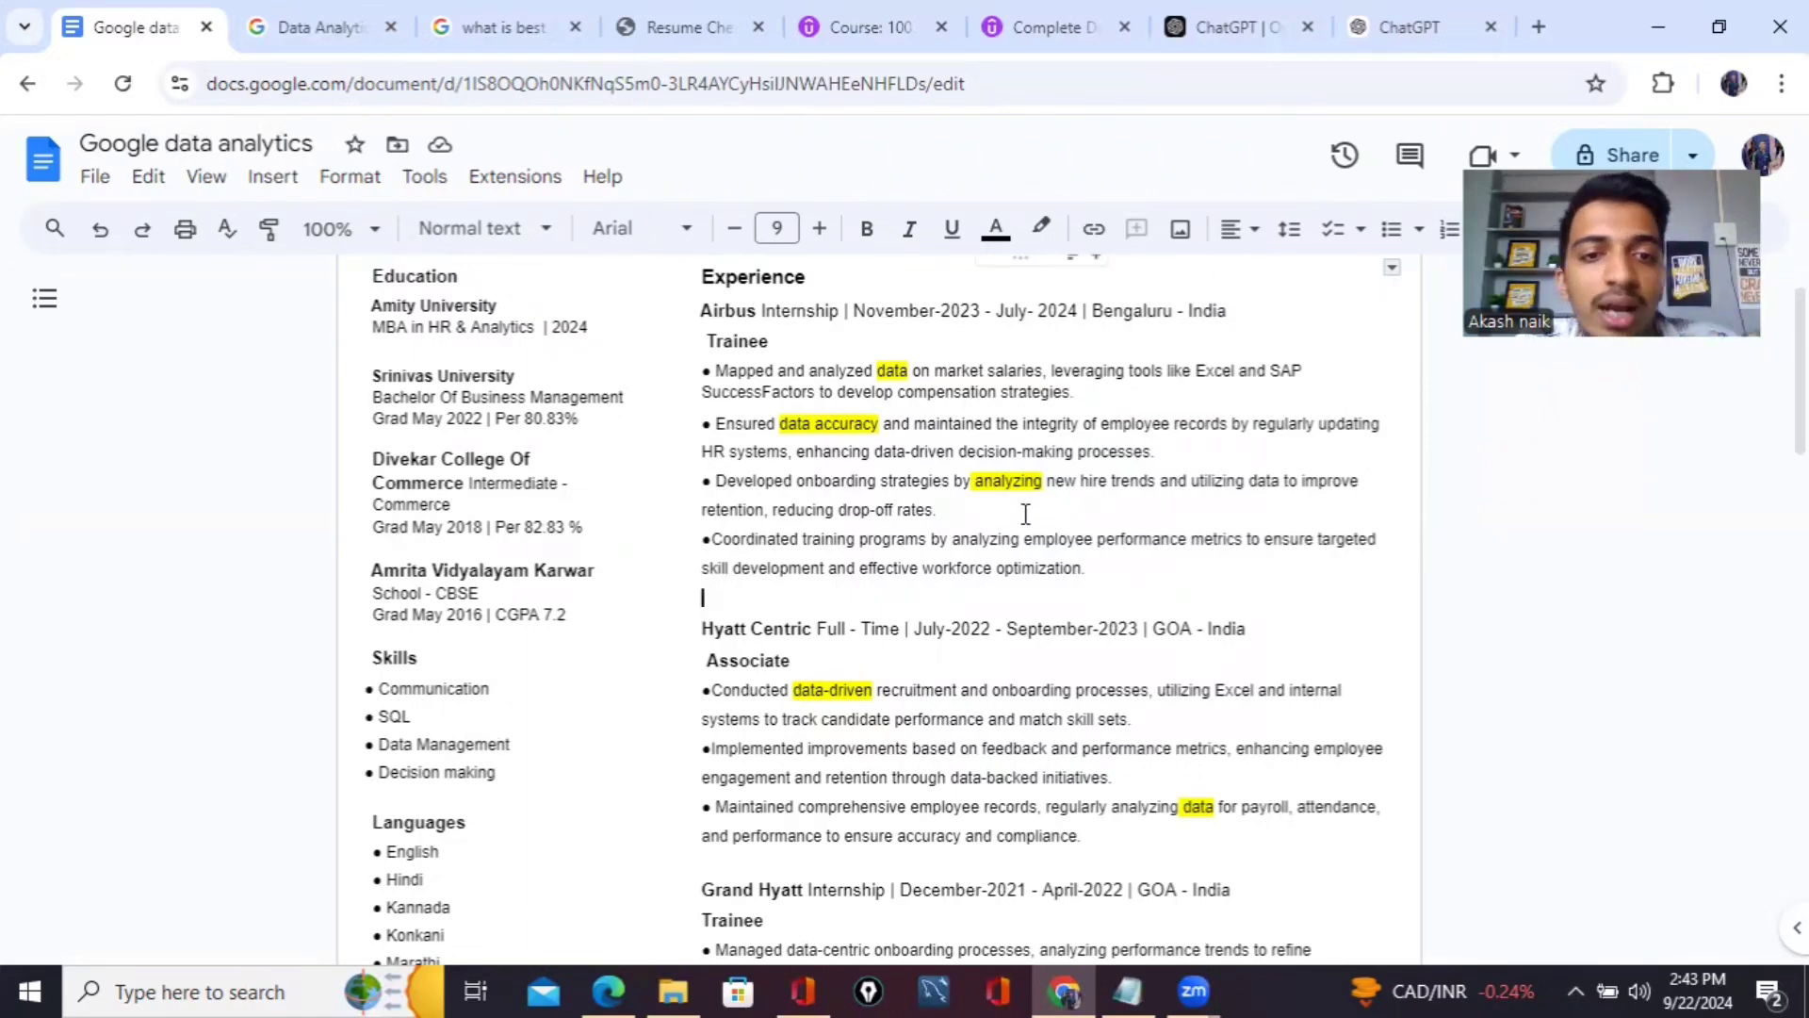
{"action": "scroll", "coordinate": [1025, 513], "scroll_direction": "down", "scroll_amount": 1}
{"action": "scroll", "coordinate": [1025, 514], "scroll_direction": "up", "scroll_amount": 1}
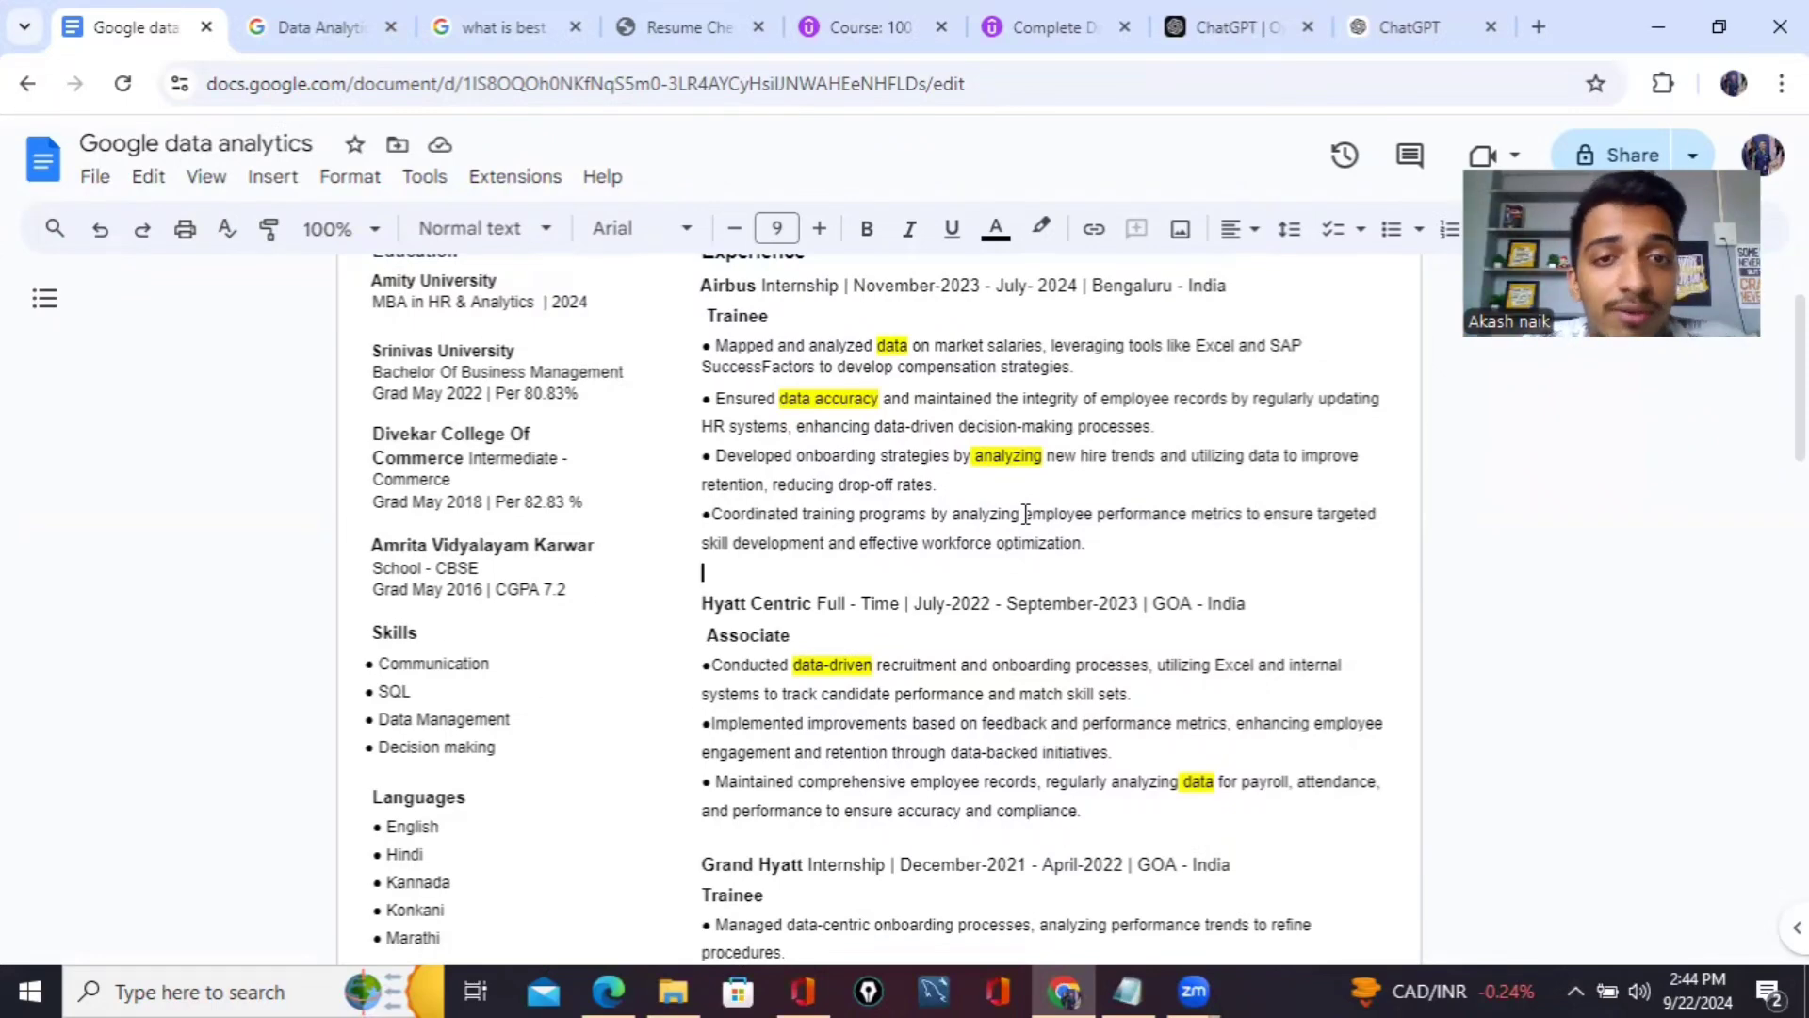
{"action": "scroll", "coordinate": [1025, 513], "scroll_direction": "down", "scroll_amount": 3}
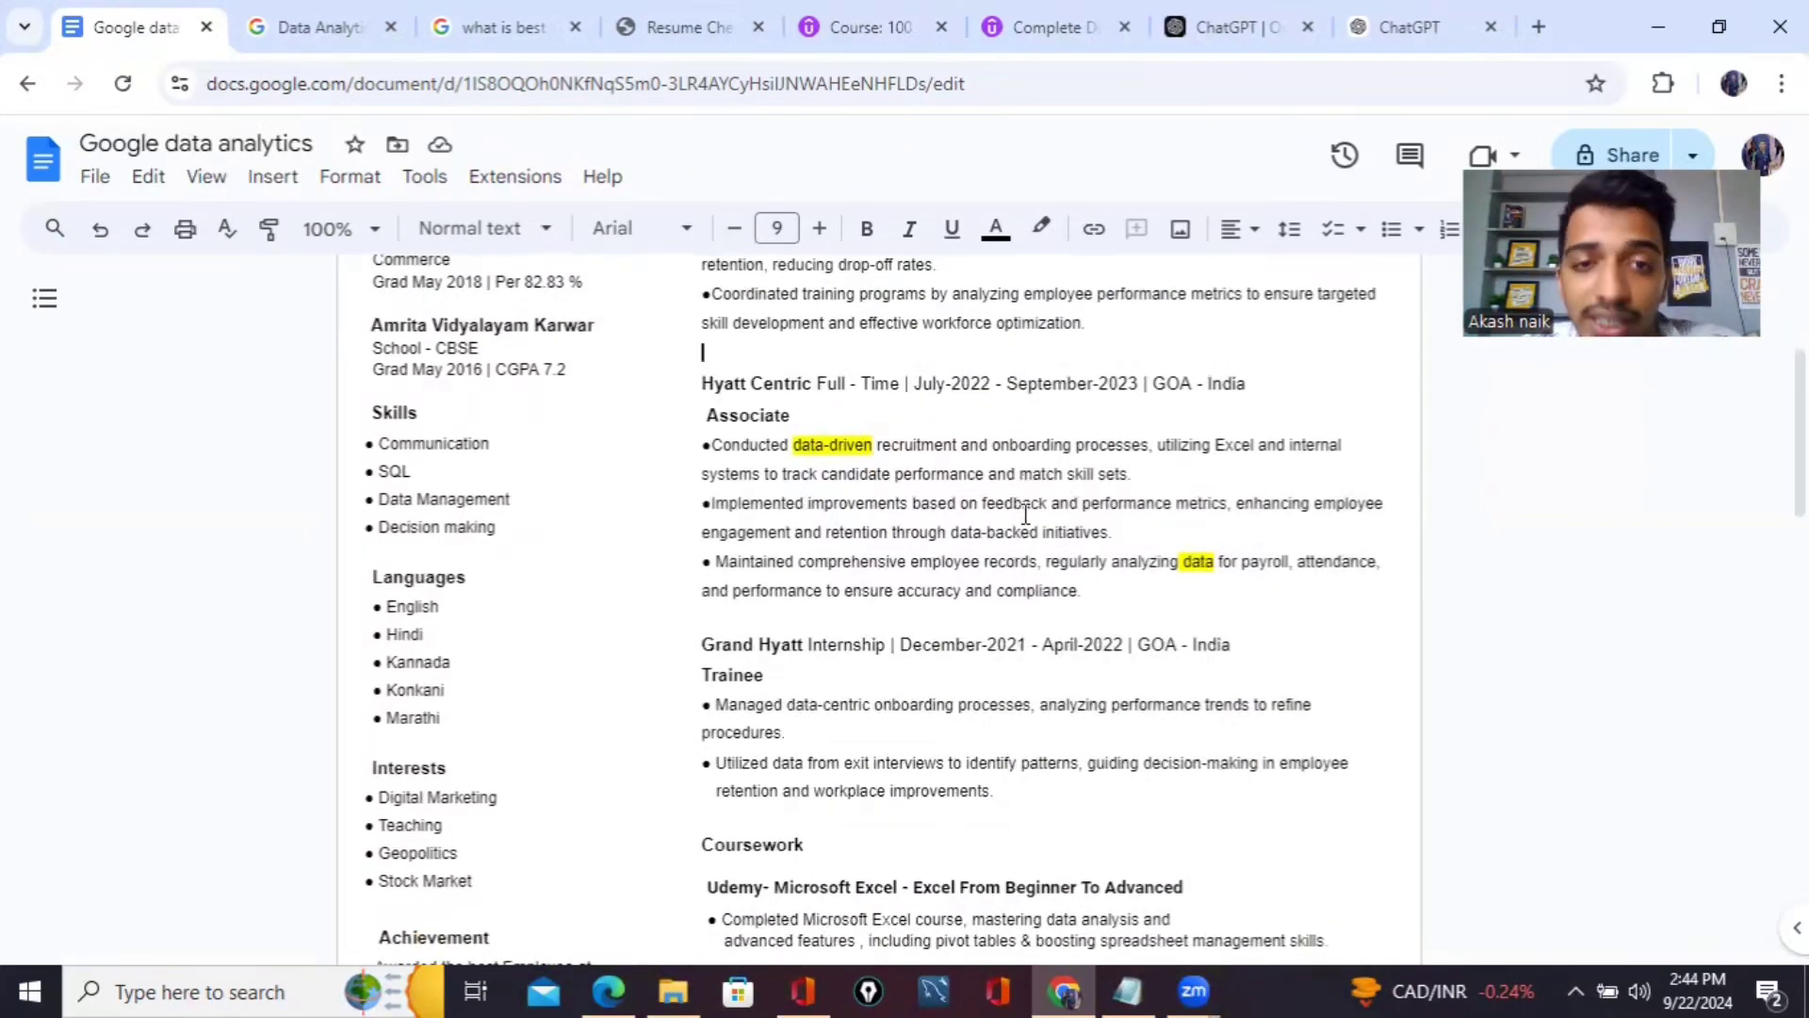
{"action": "scroll", "coordinate": [1025, 513], "scroll_direction": "down", "scroll_amount": 1}
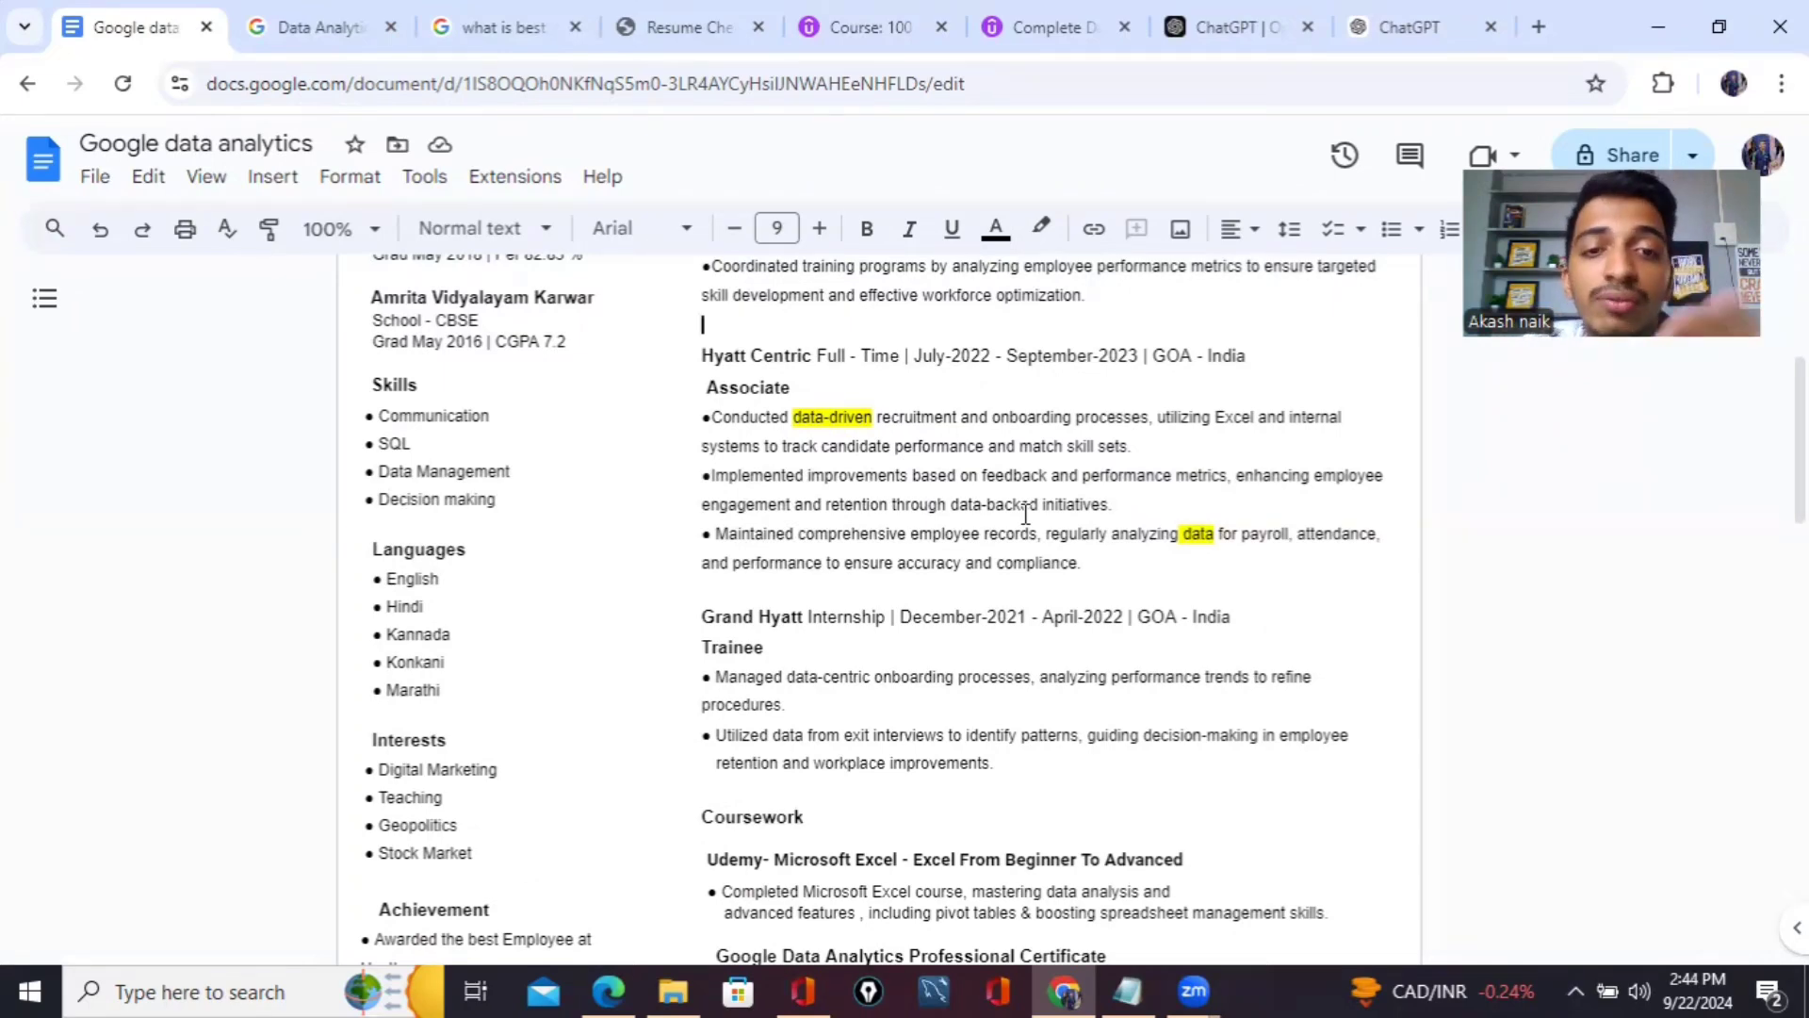
{"action": "scroll", "coordinate": [1139, 462], "scroll_direction": "down", "scroll_amount": 1}
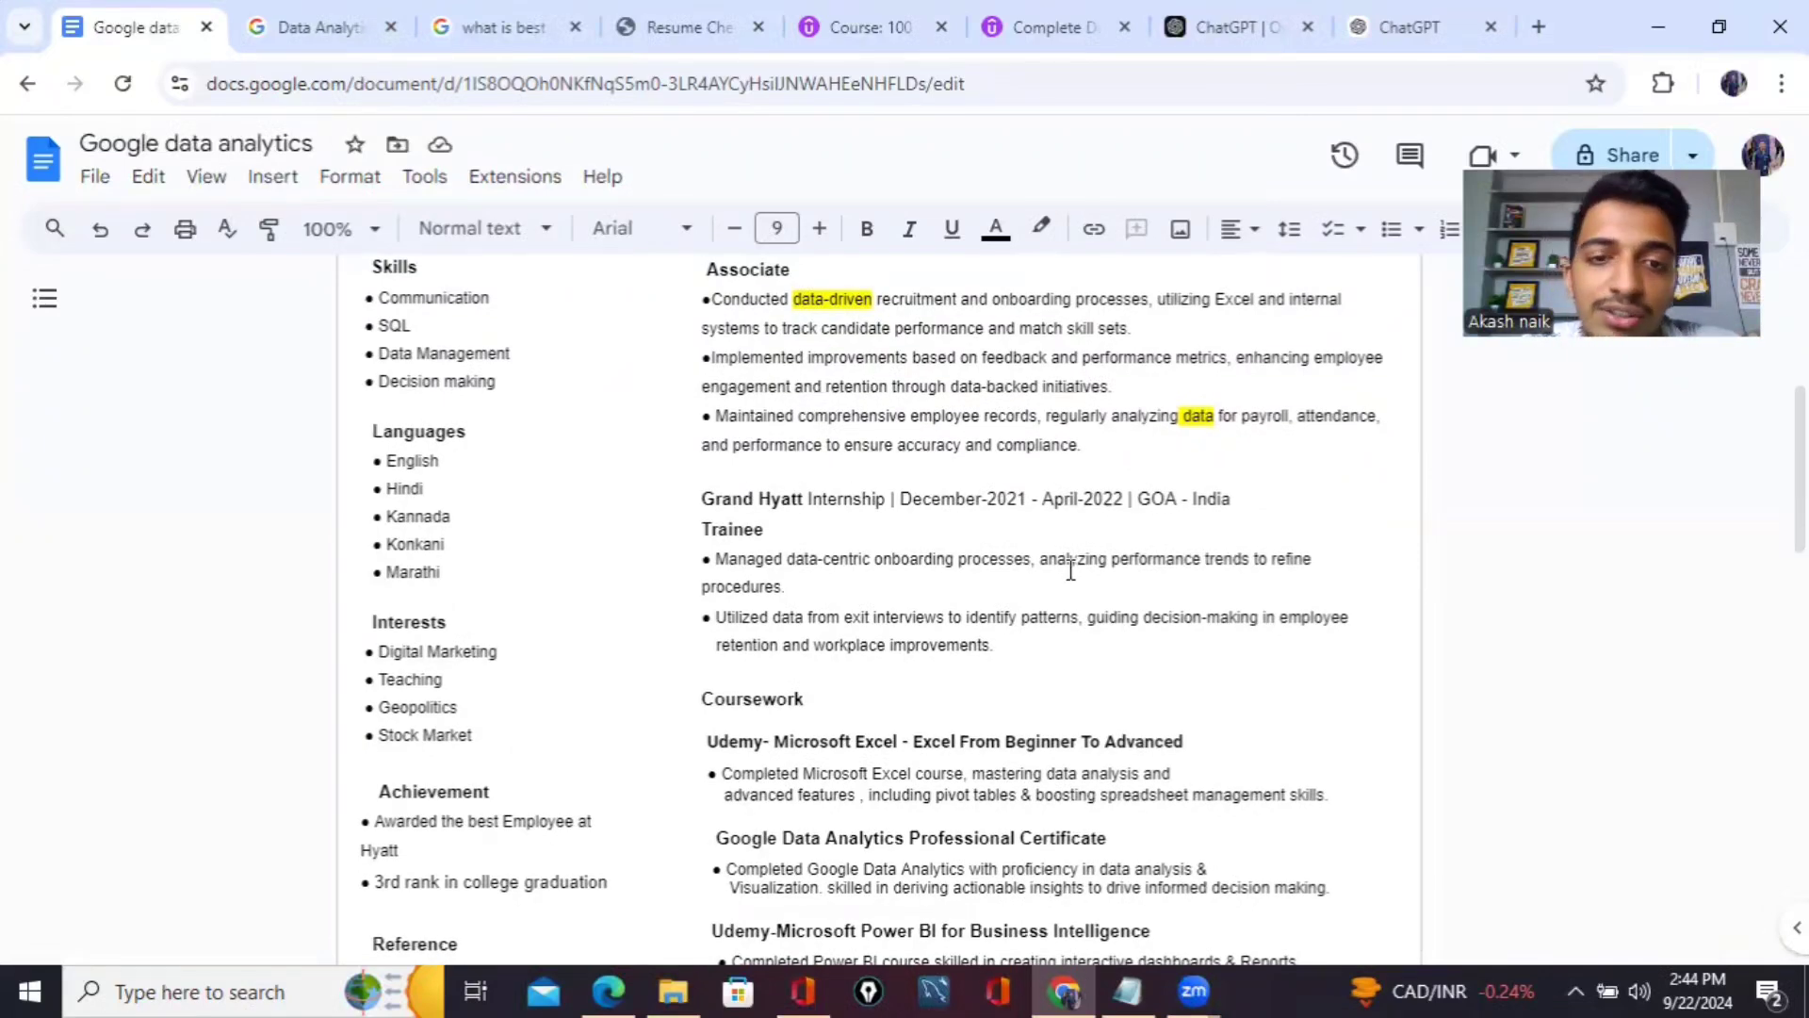
{"action": "left_click", "coordinate": [875, 563]}
{"action": "key", "text": "ctrl+shift+Left"}
{"action": "scroll", "coordinate": [981, 617], "scroll_direction": "down", "scroll_amount": 1}
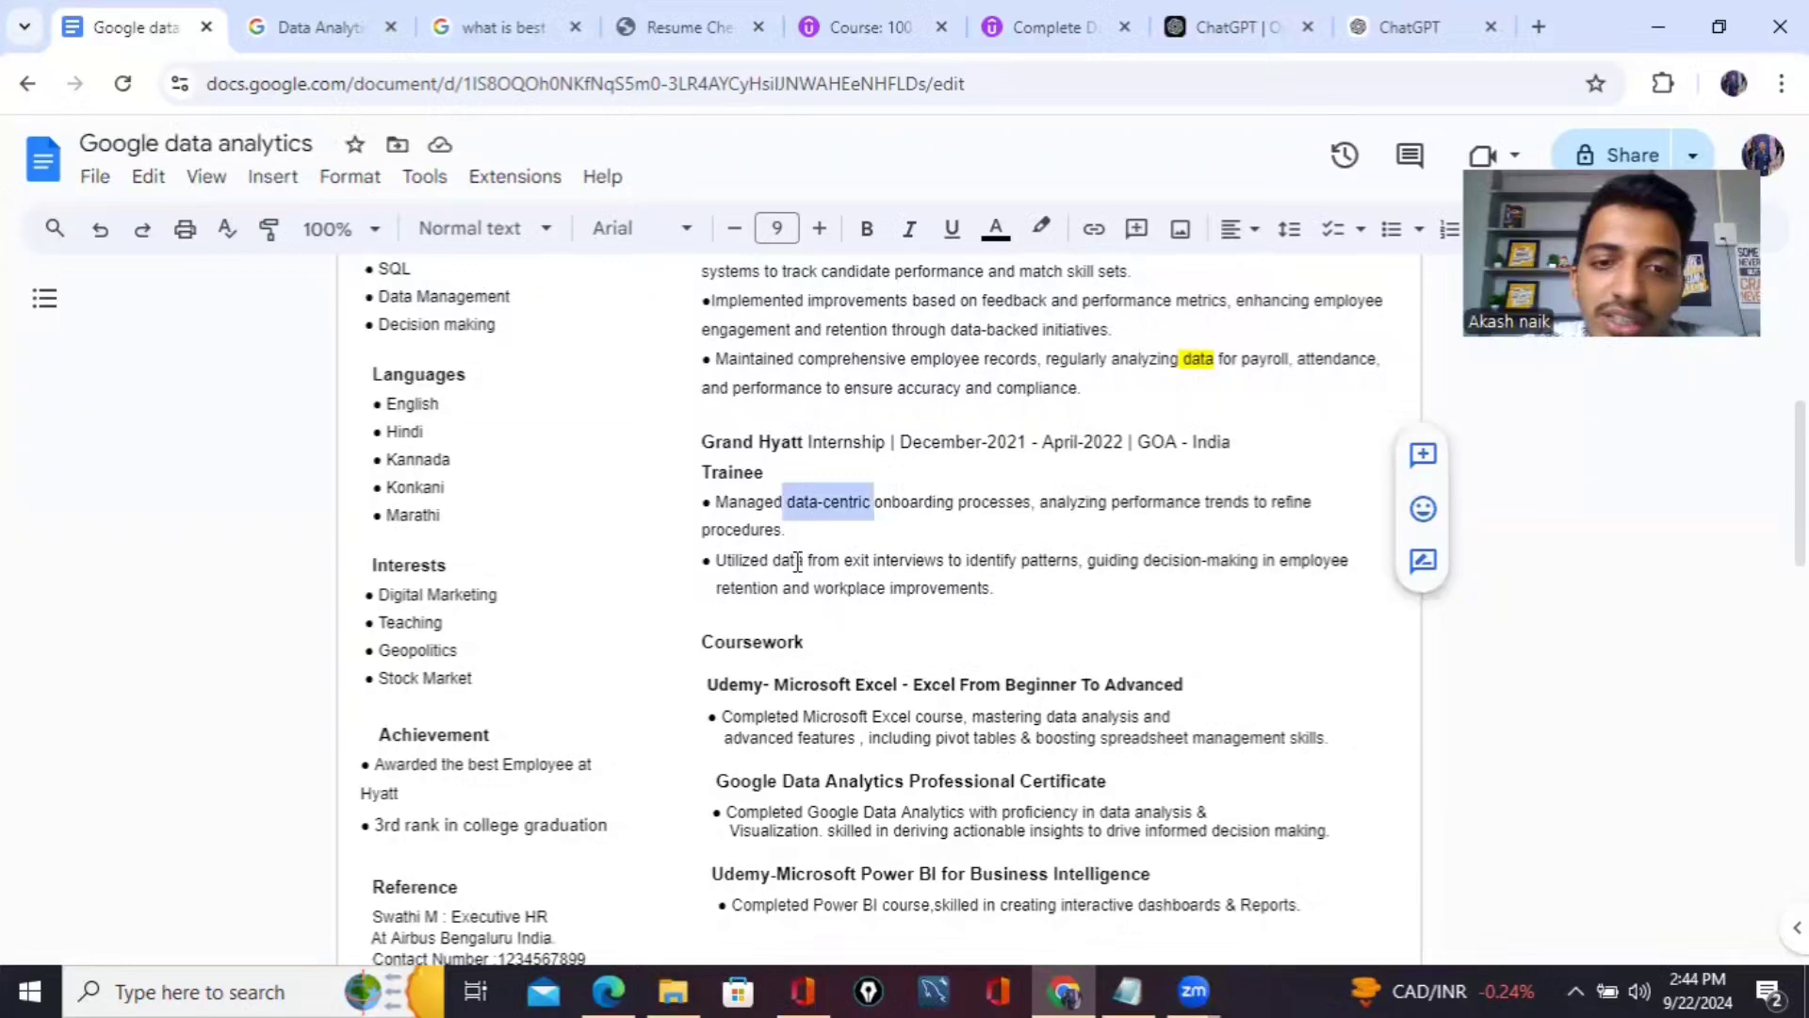
{"action": "left_click", "coordinate": [796, 562]}
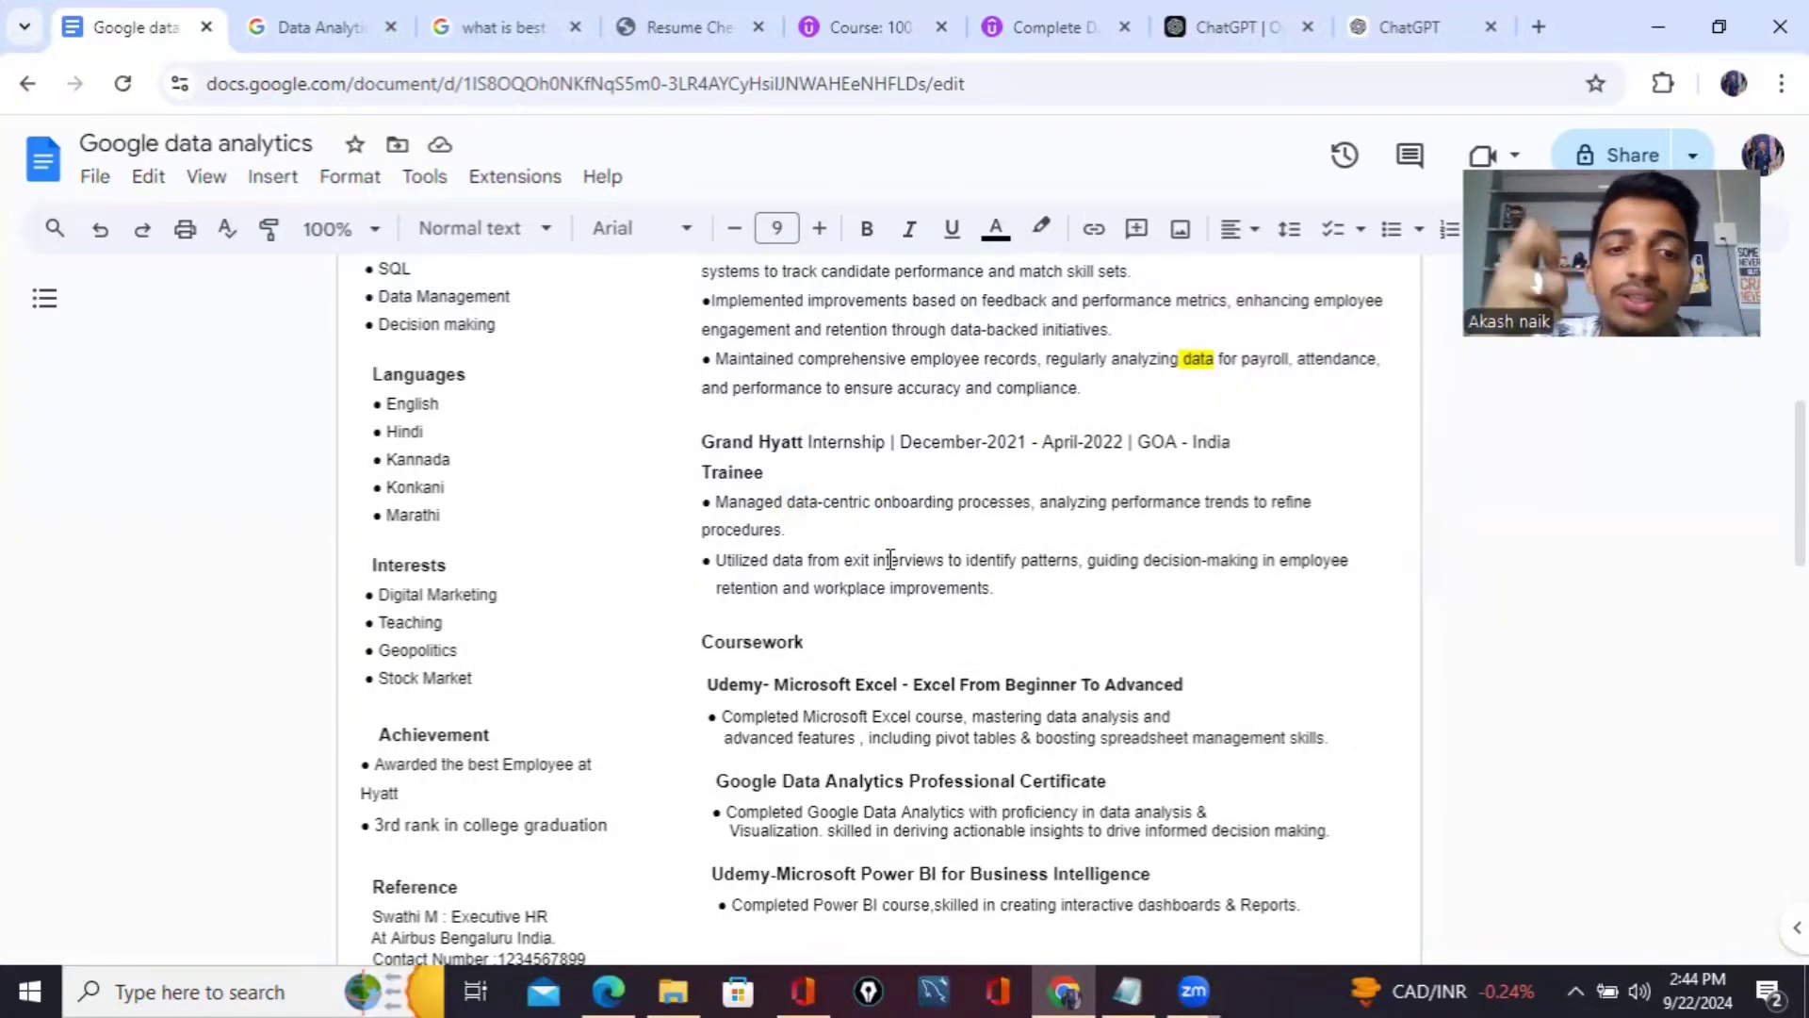
{"action": "scroll", "coordinate": [891, 560], "scroll_direction": "down", "scroll_amount": 2}
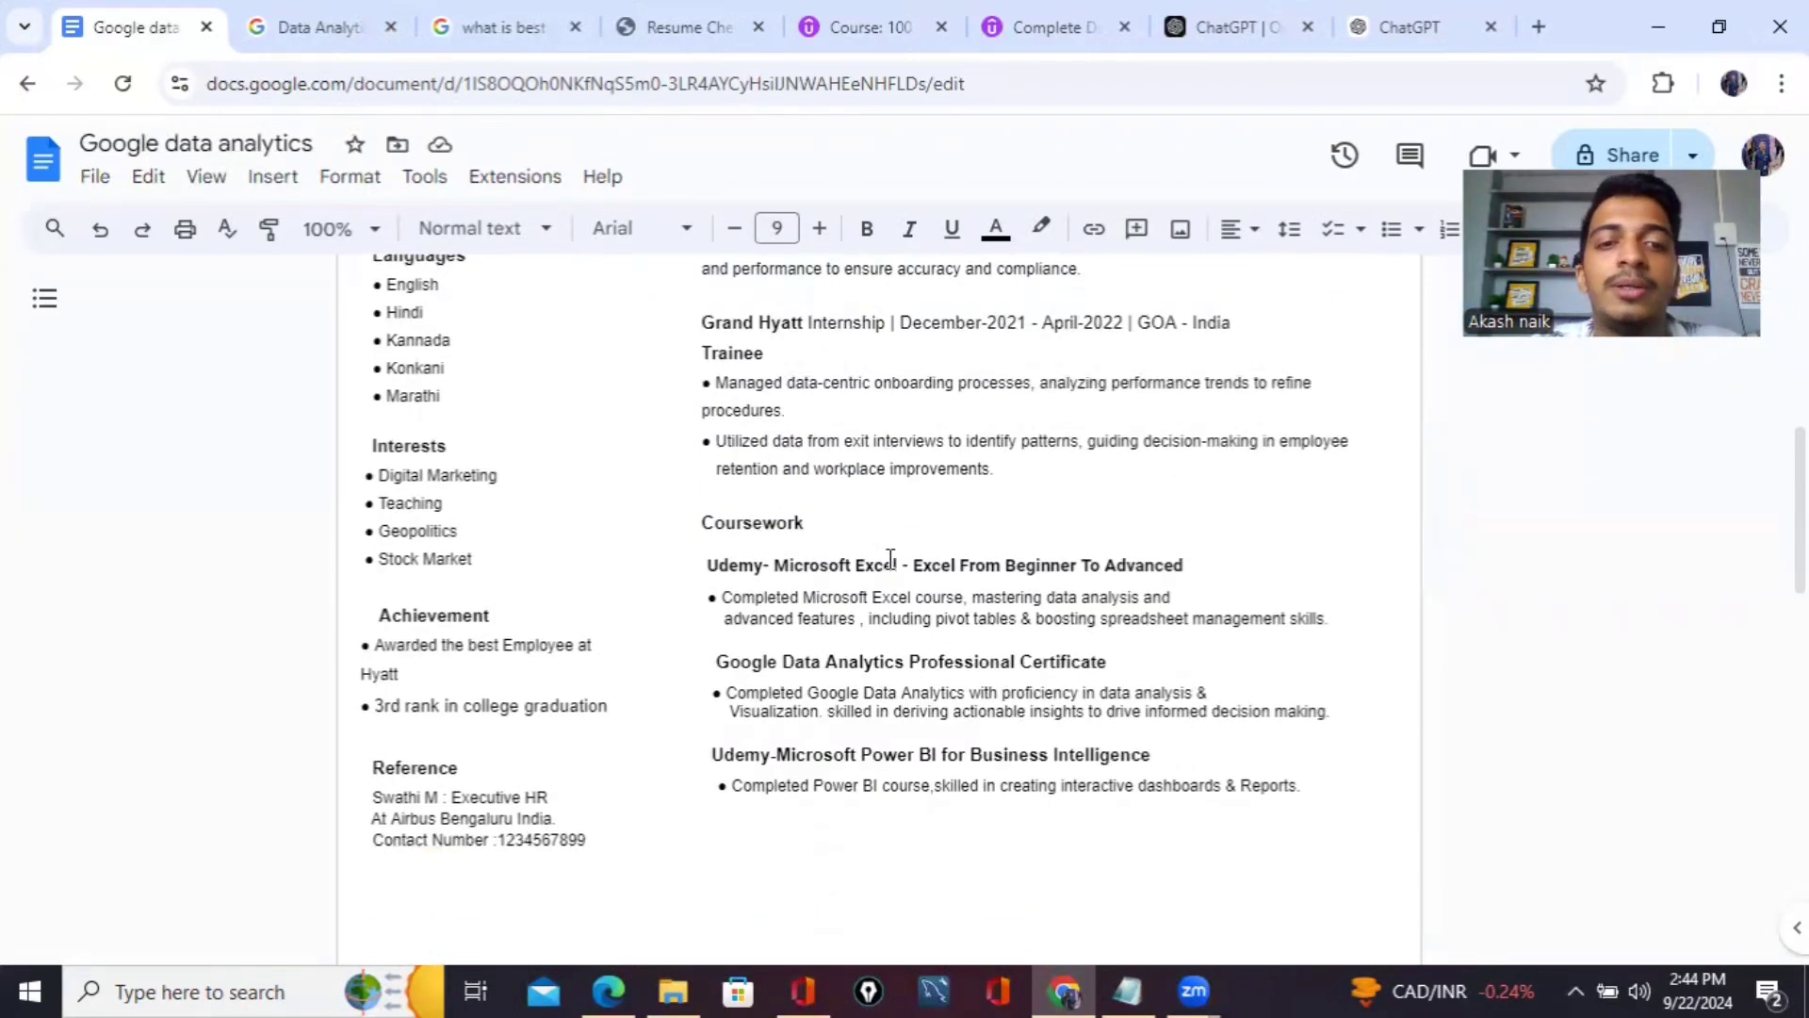
{"action": "scroll", "coordinate": [890, 560], "scroll_direction": "down", "scroll_amount": 1}
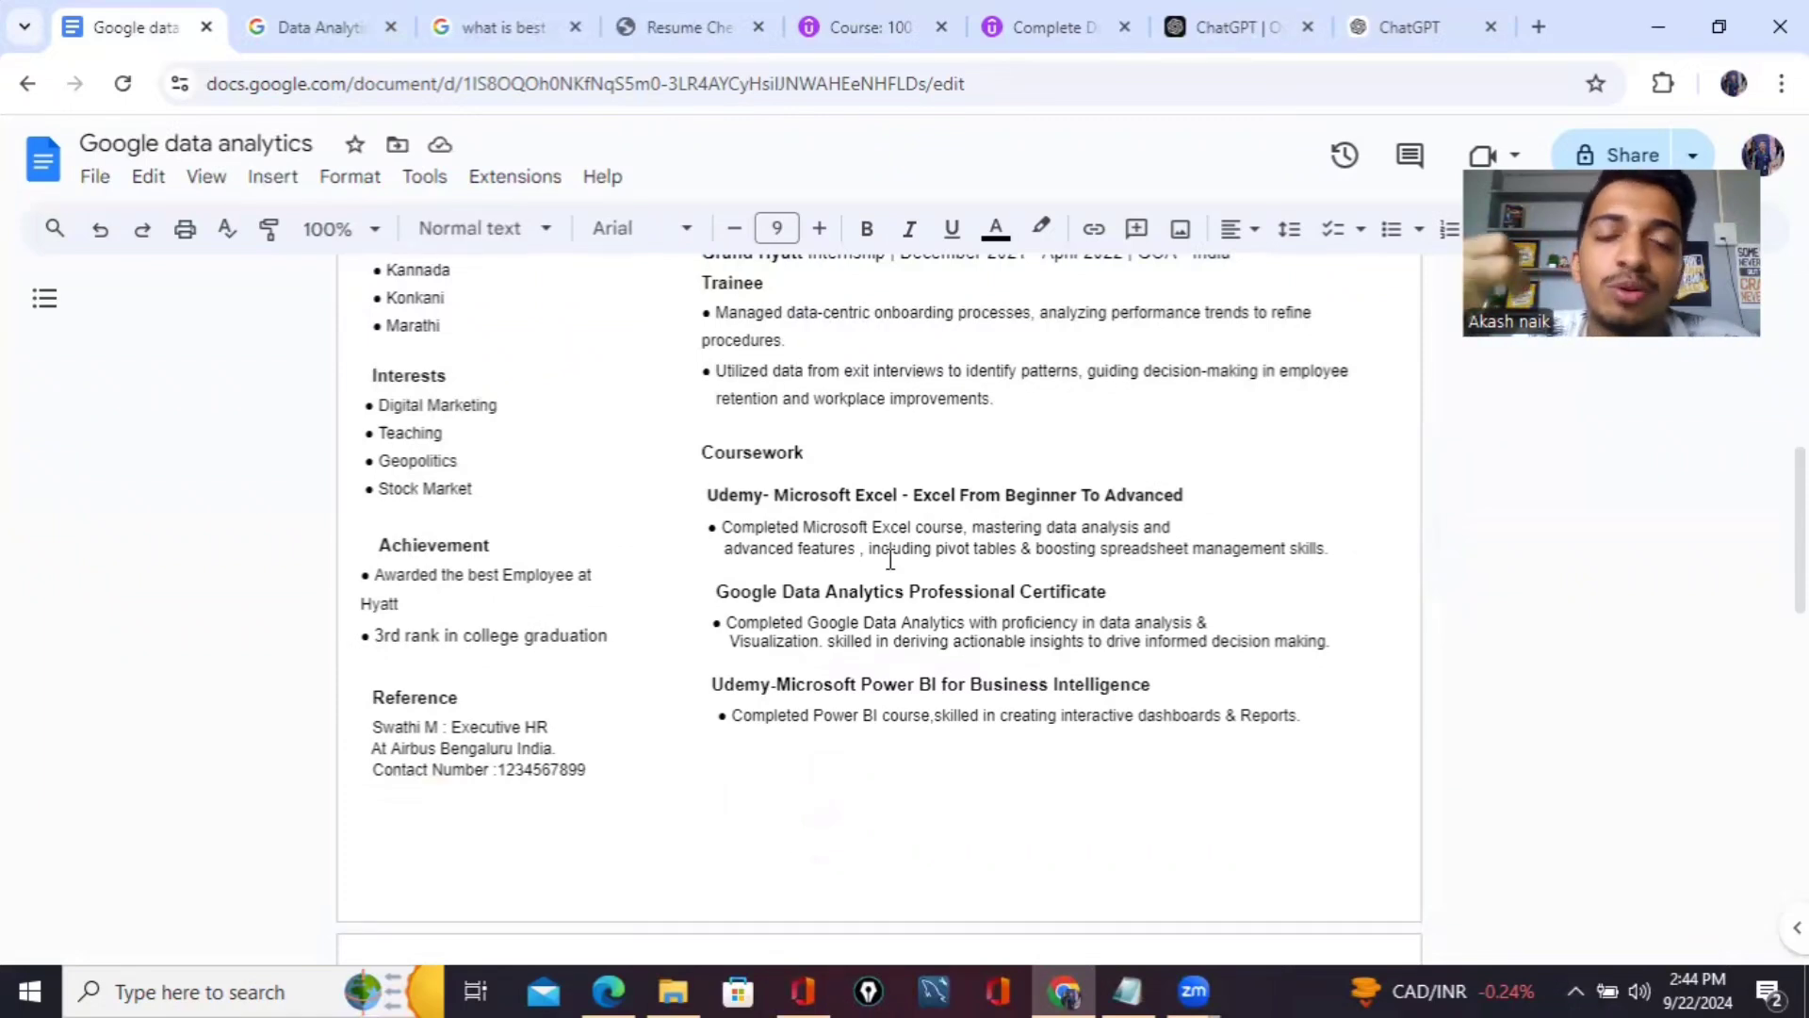
{"action": "scroll", "coordinate": [891, 560], "scroll_direction": "down", "scroll_amount": 1}
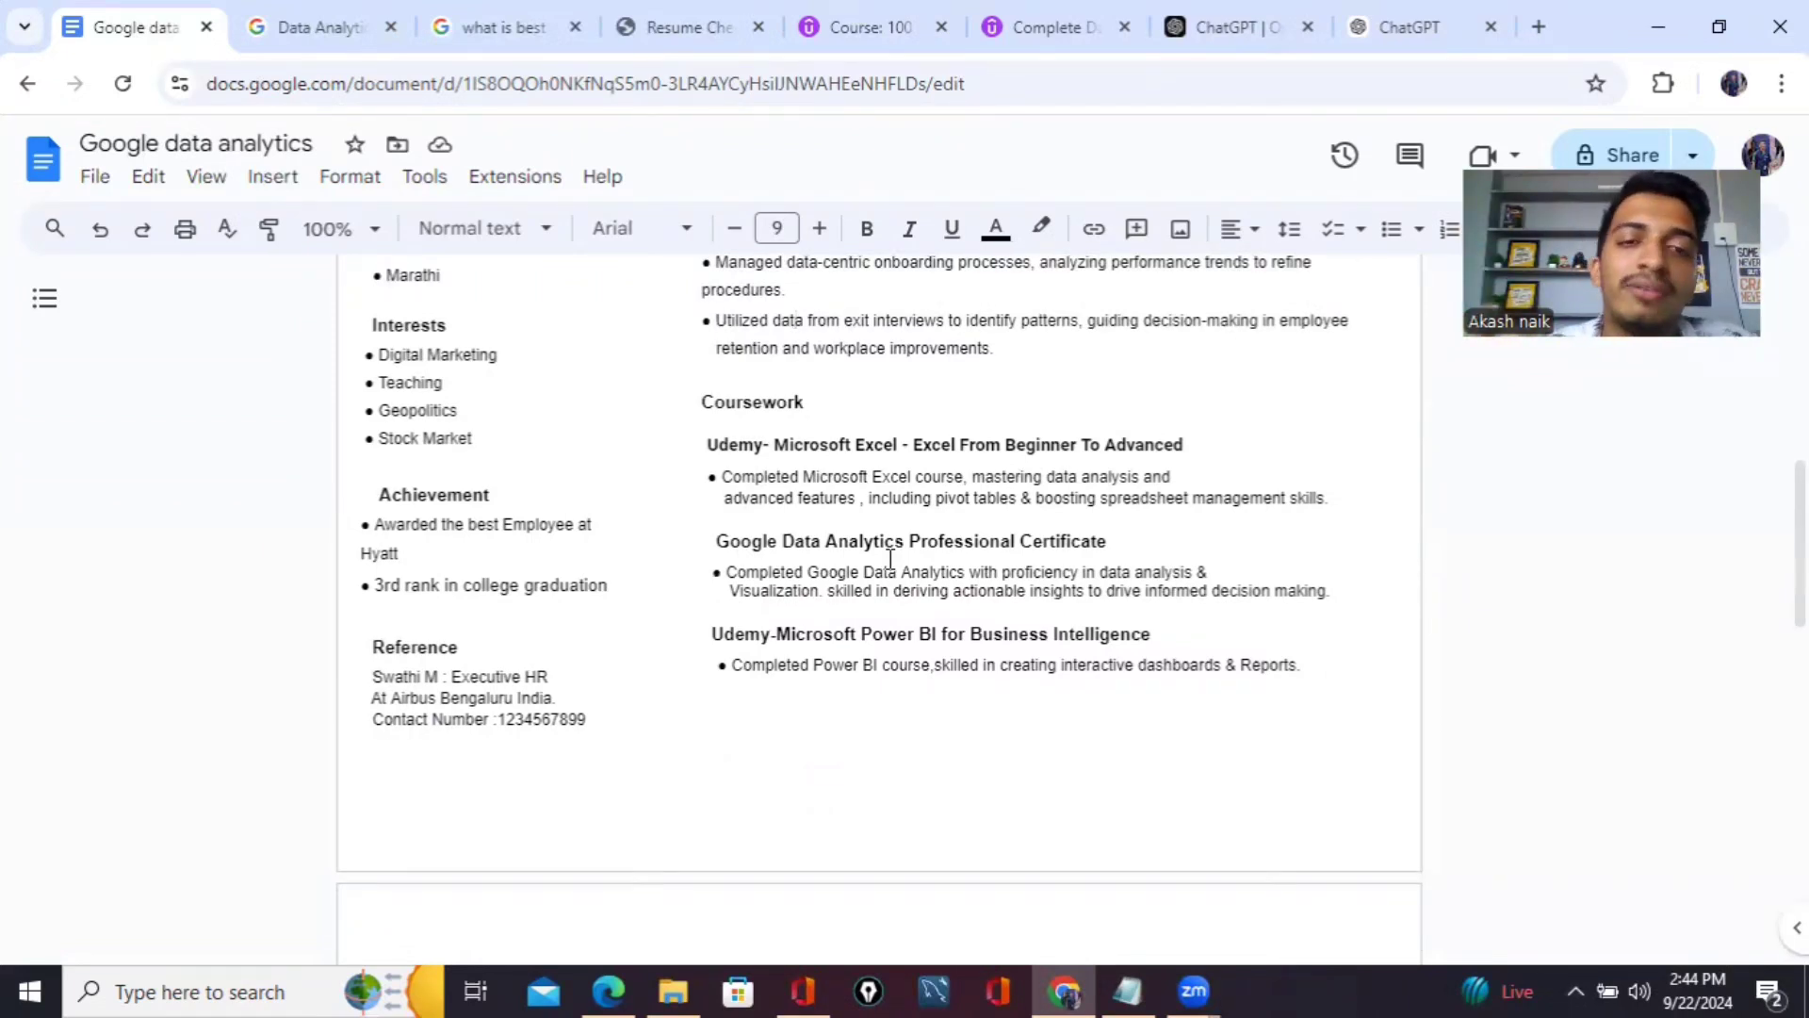
{"action": "scroll", "coordinate": [891, 559], "scroll_direction": "down", "scroll_amount": 1}
{"action": "scroll", "coordinate": [891, 559], "scroll_direction": "down", "scroll_amount": 1}
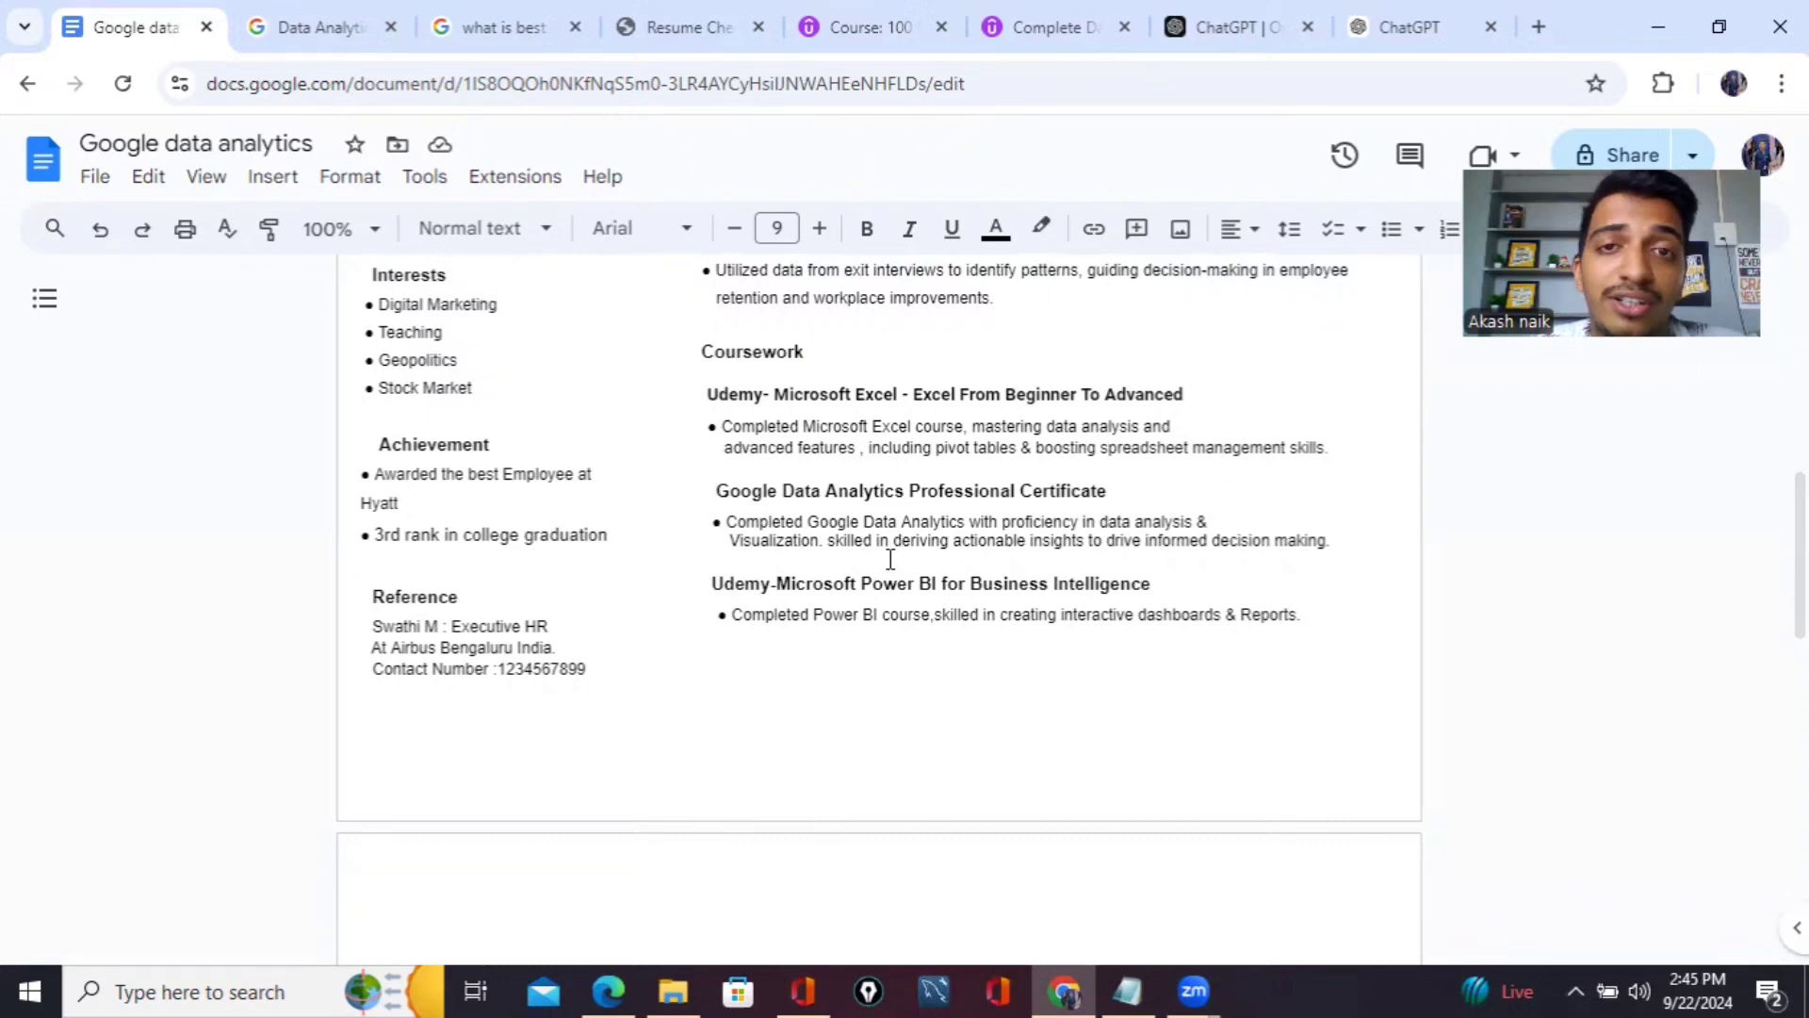
{"action": "scroll", "coordinate": [890, 560], "scroll_direction": "down", "scroll_amount": 1}
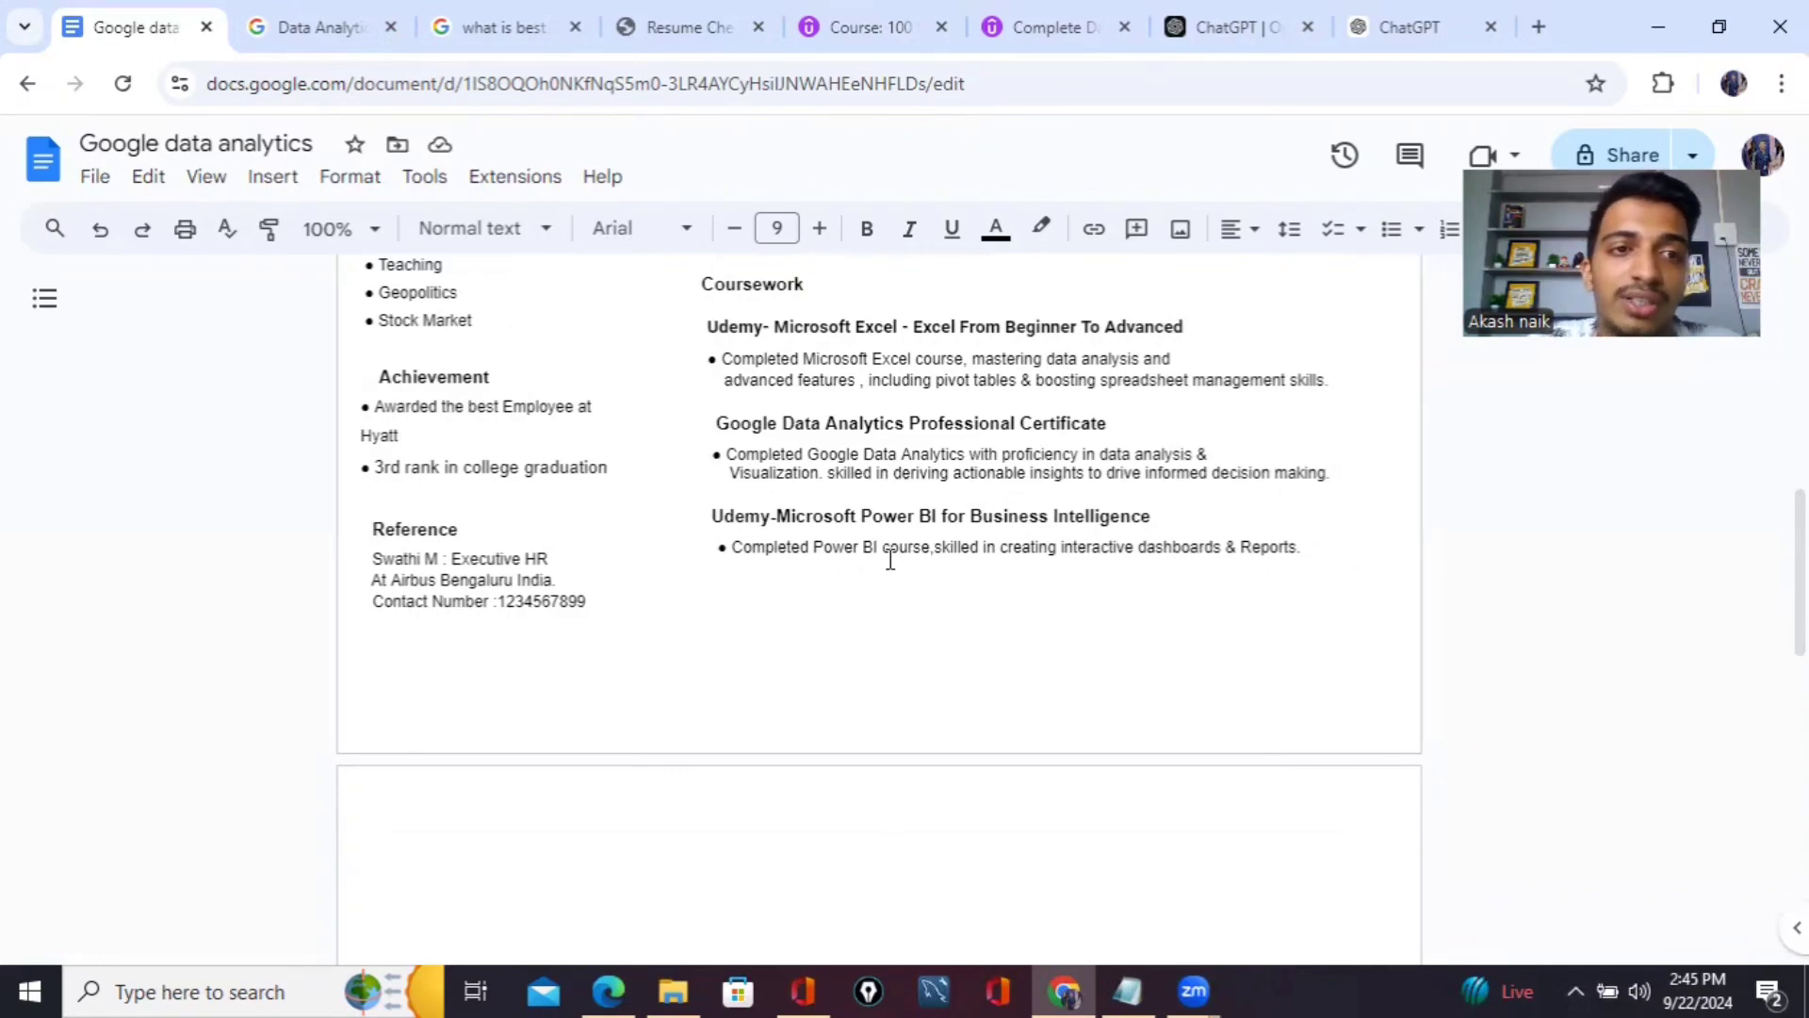
Scroll through the resume to review the Grand Hyatt Internship entry and surrounding sections.
{"action": "scroll", "coordinate": [890, 559], "scroll_direction": "up", "scroll_amount": 10}
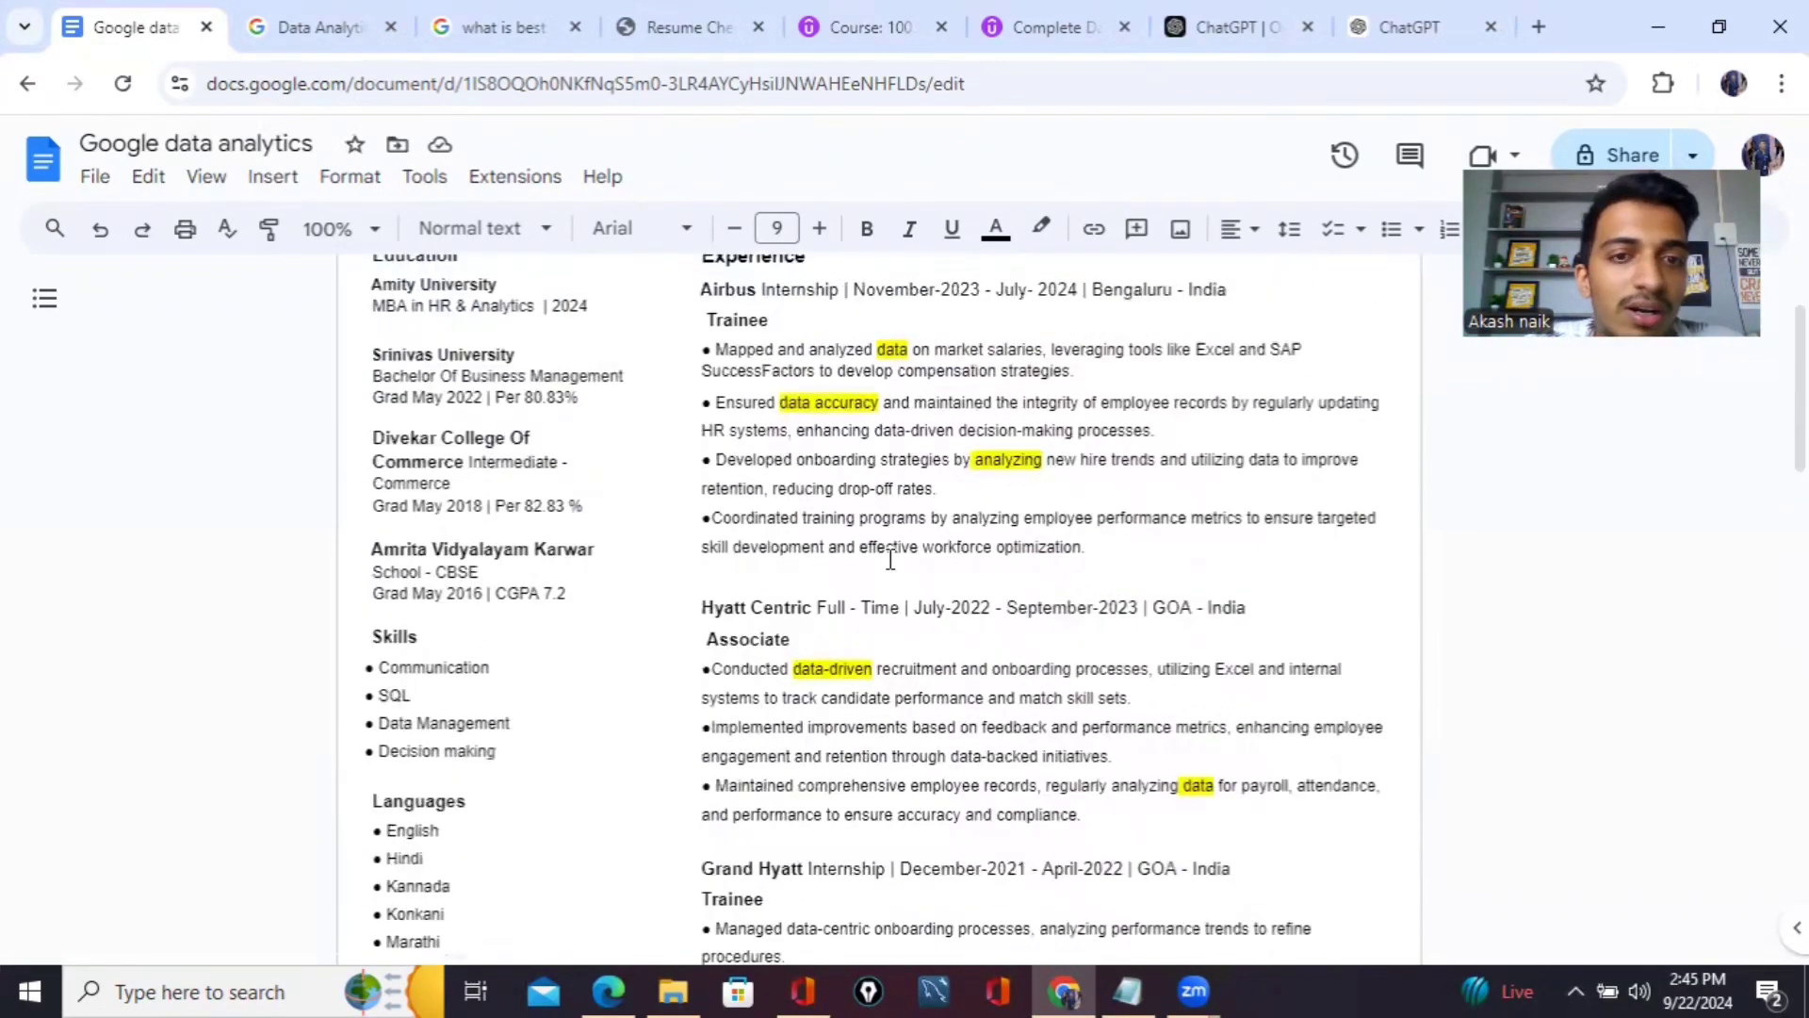
{"action": "scroll", "coordinate": [891, 560], "scroll_direction": "up", "scroll_amount": 1}
{"action": "scroll", "coordinate": [890, 560], "scroll_direction": "down", "scroll_amount": 5}
{"action": "scroll", "coordinate": [890, 560], "scroll_direction": "up", "scroll_amount": 3}
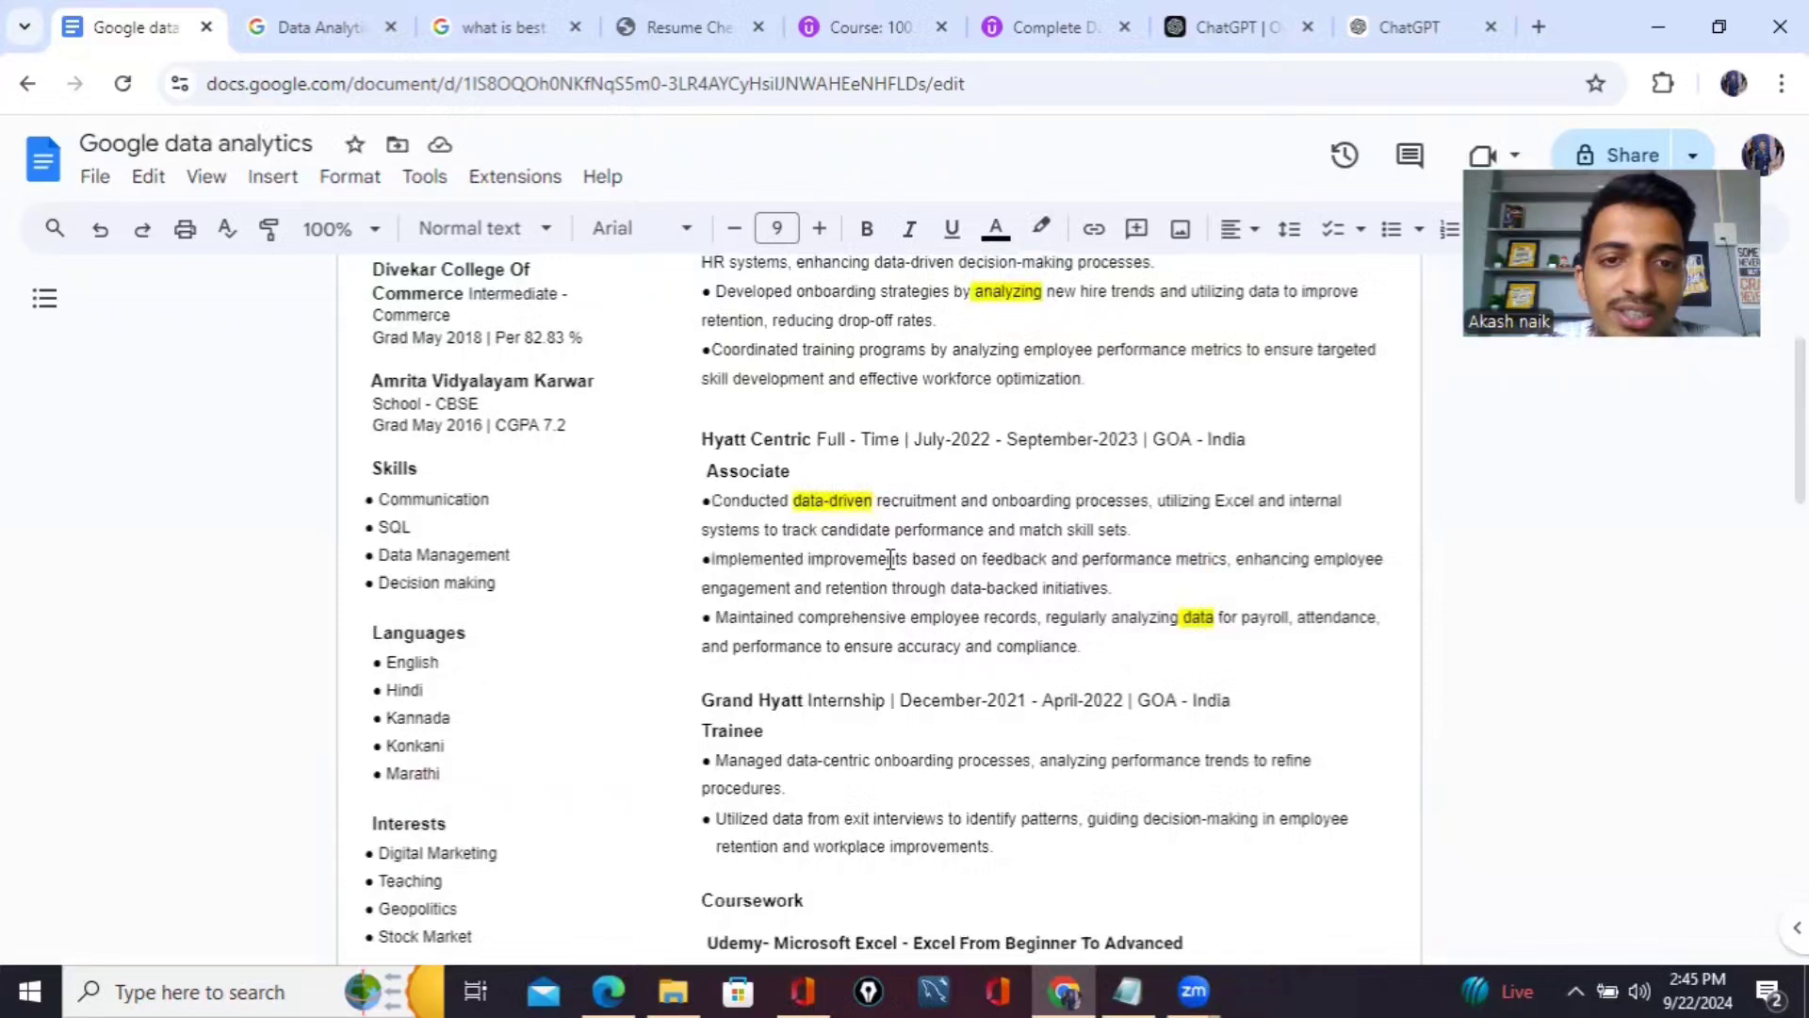
{"action": "scroll", "coordinate": [891, 560], "scroll_direction": "up", "scroll_amount": 3}
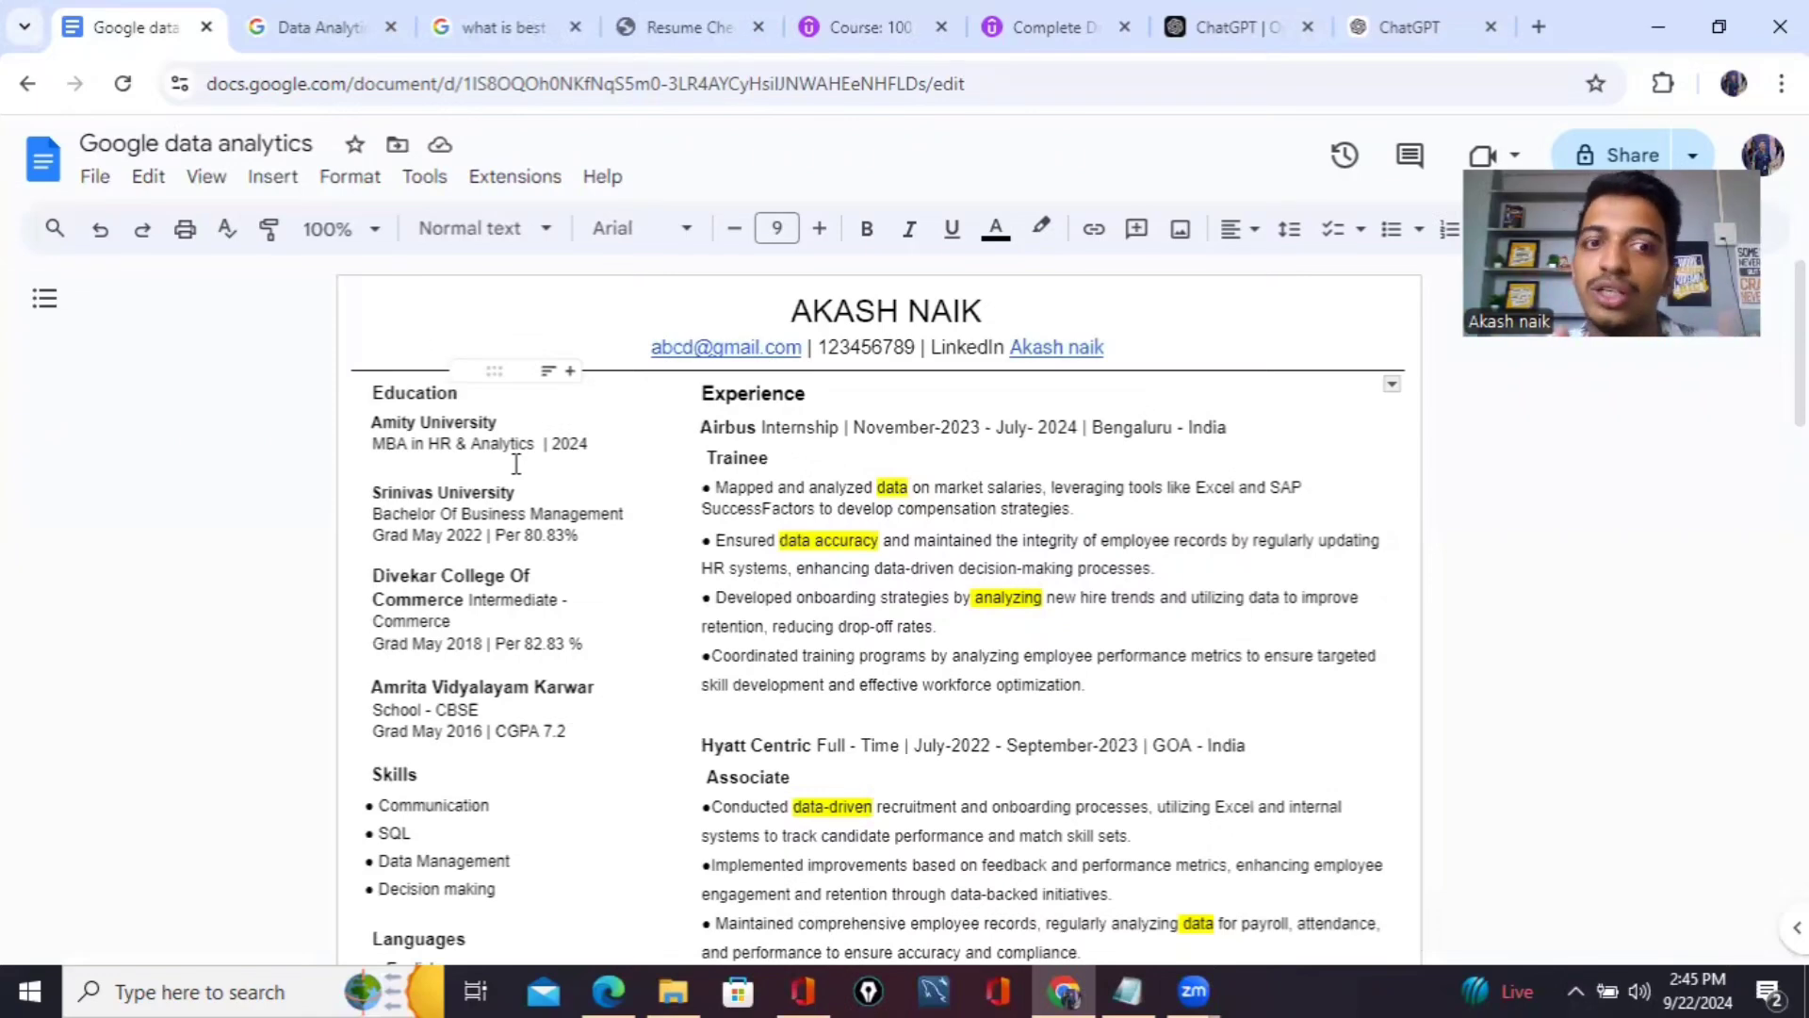
{"action": "scroll", "coordinate": [517, 464], "scroll_direction": "down", "scroll_amount": 2}
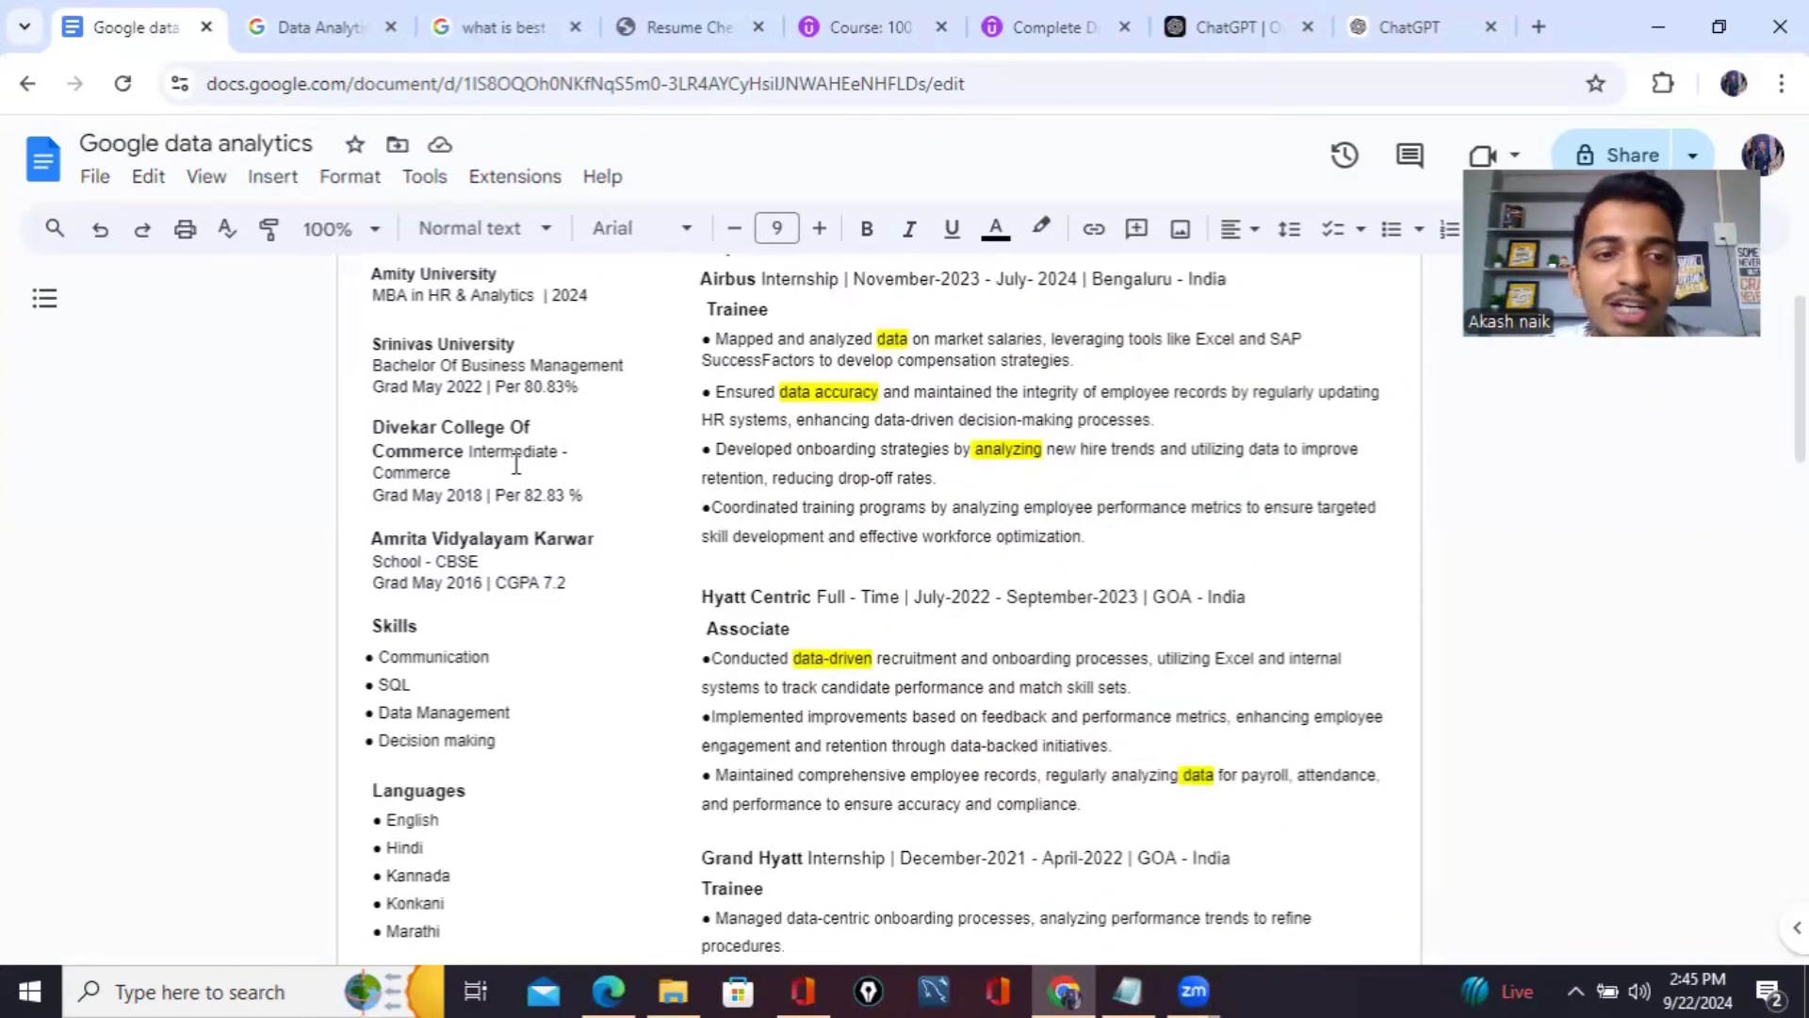
{"action": "scroll", "coordinate": [516, 464], "scroll_direction": "down", "scroll_amount": 2}
{"action": "scroll", "coordinate": [517, 464], "scroll_direction": "down", "scroll_amount": 3}
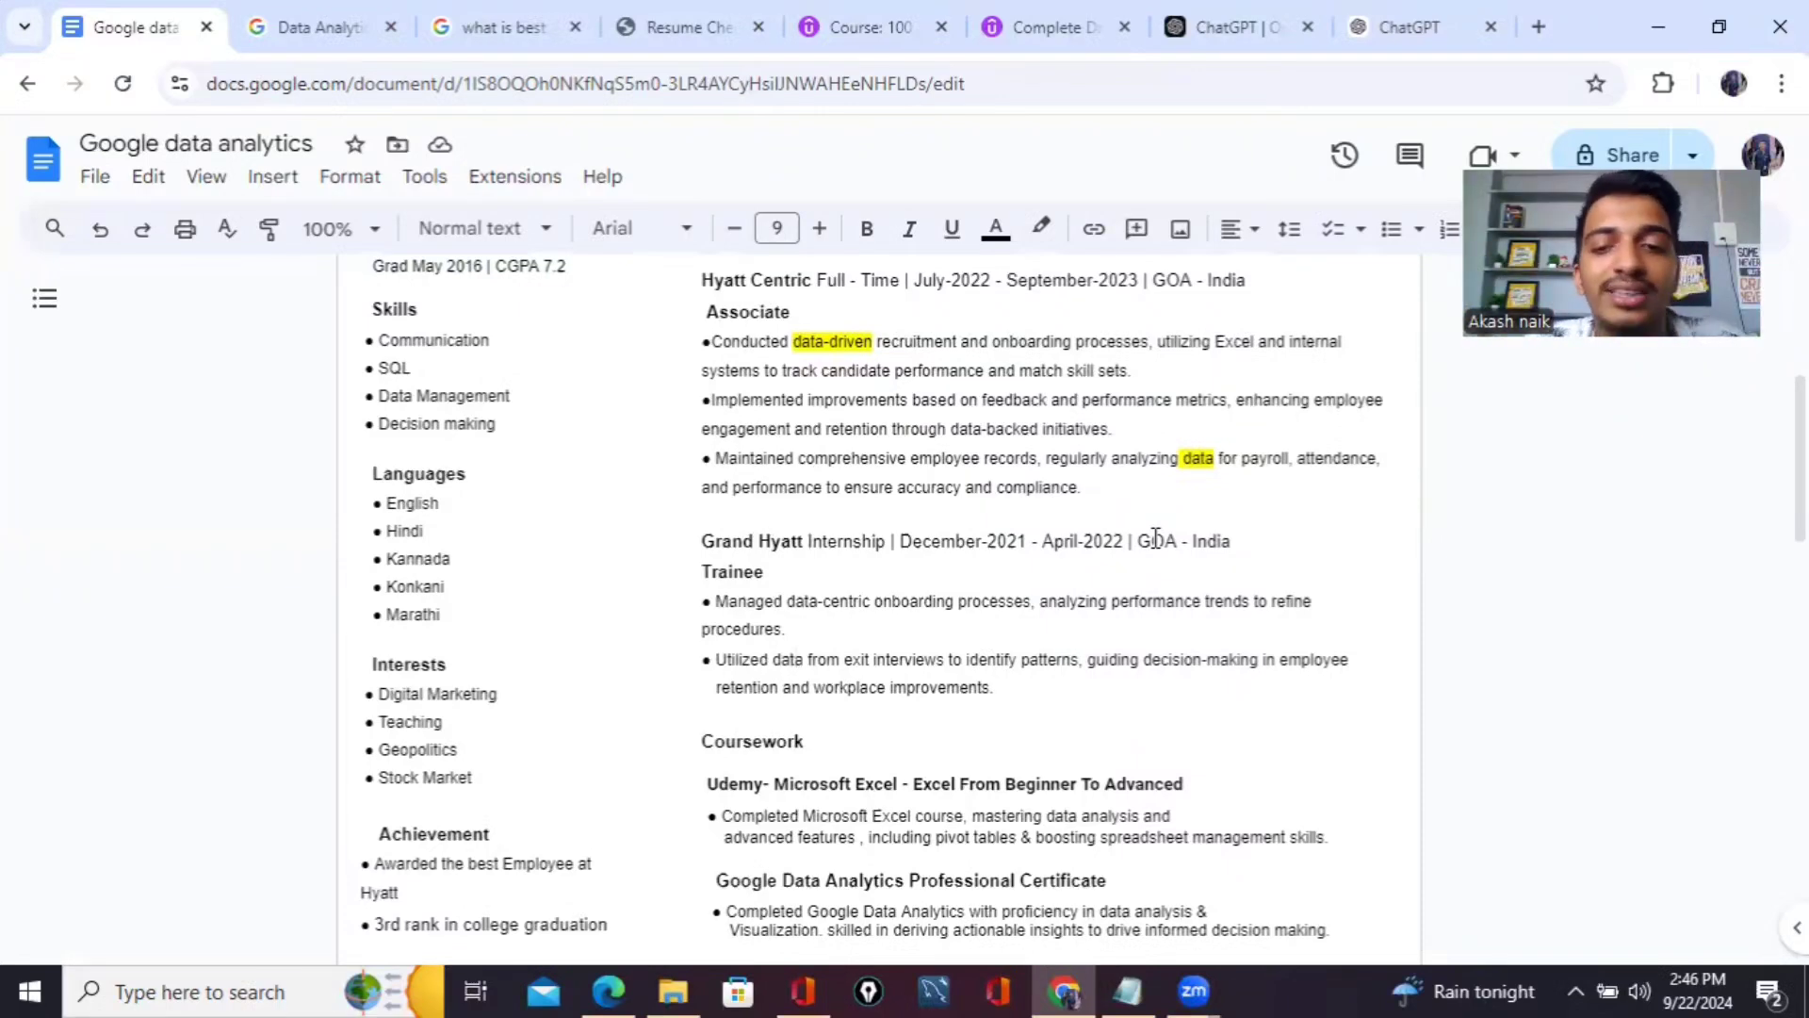
Scroll through the whole resume, down to the Power BI coursework entry.
{"action": "scroll", "coordinate": [1285, 465], "scroll_direction": "up", "scroll_amount": 5}
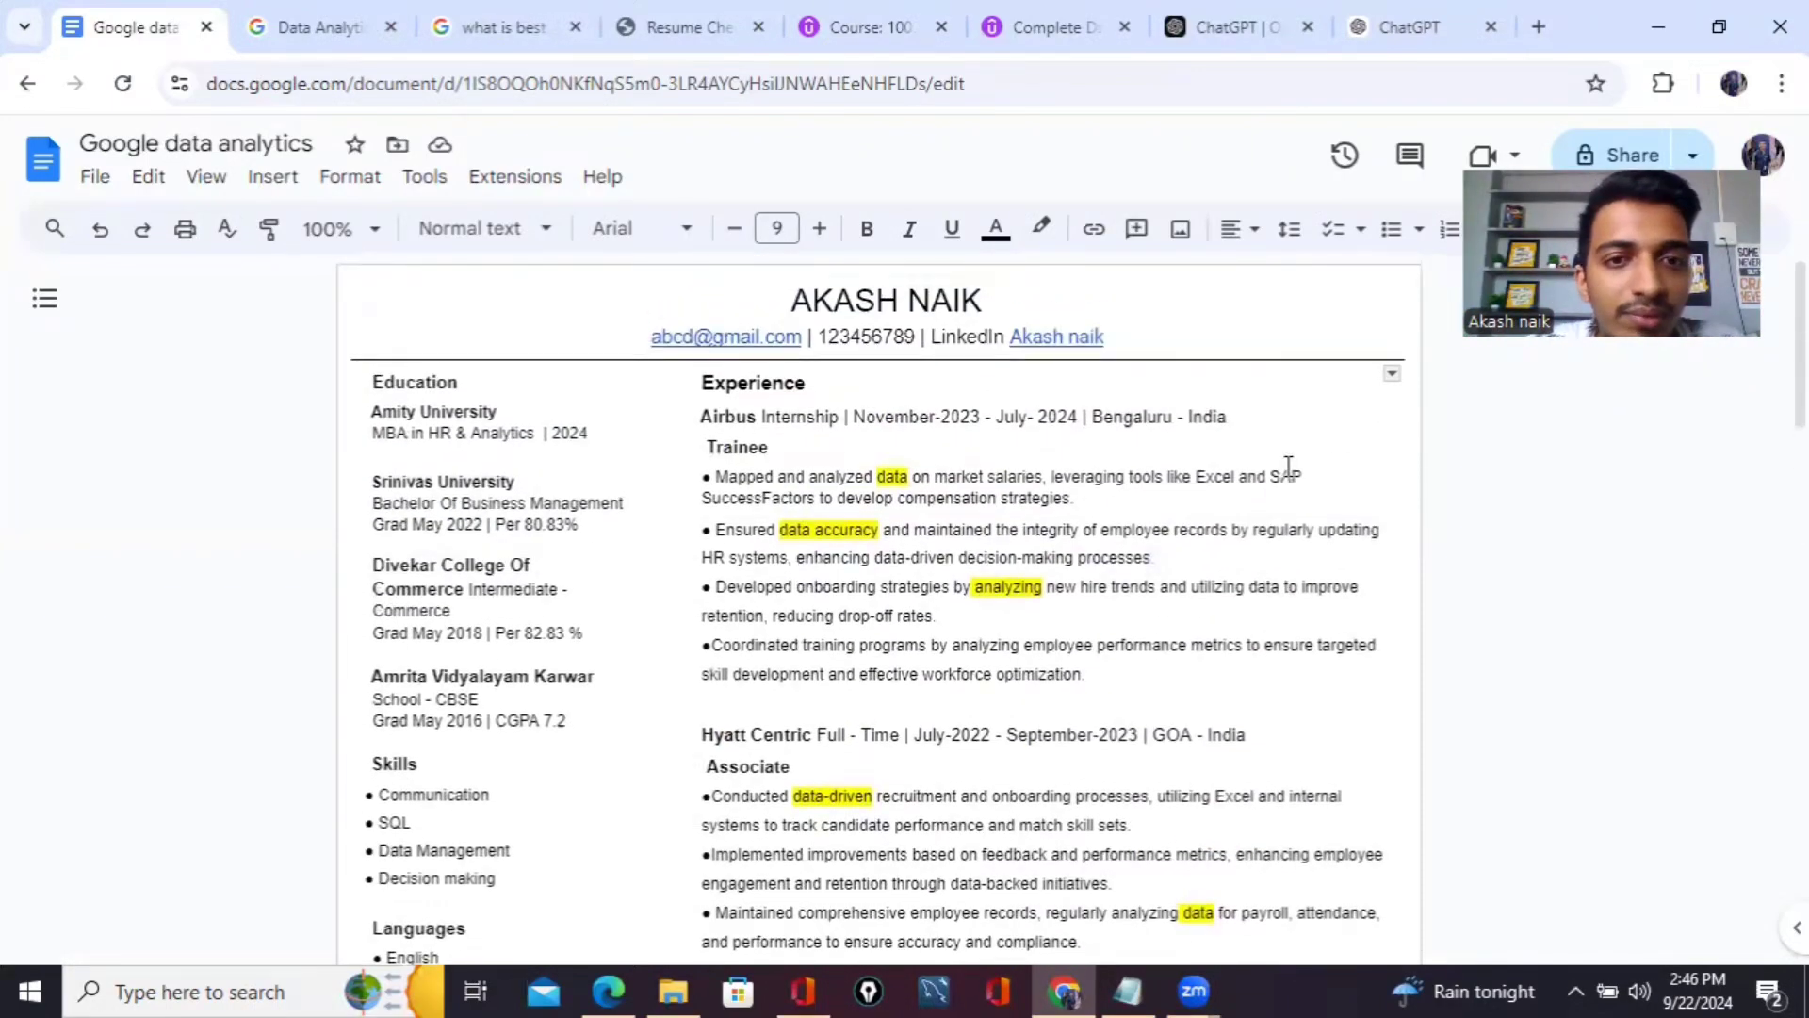
{"action": "scroll", "coordinate": [1288, 466], "scroll_direction": "down", "scroll_amount": 8}
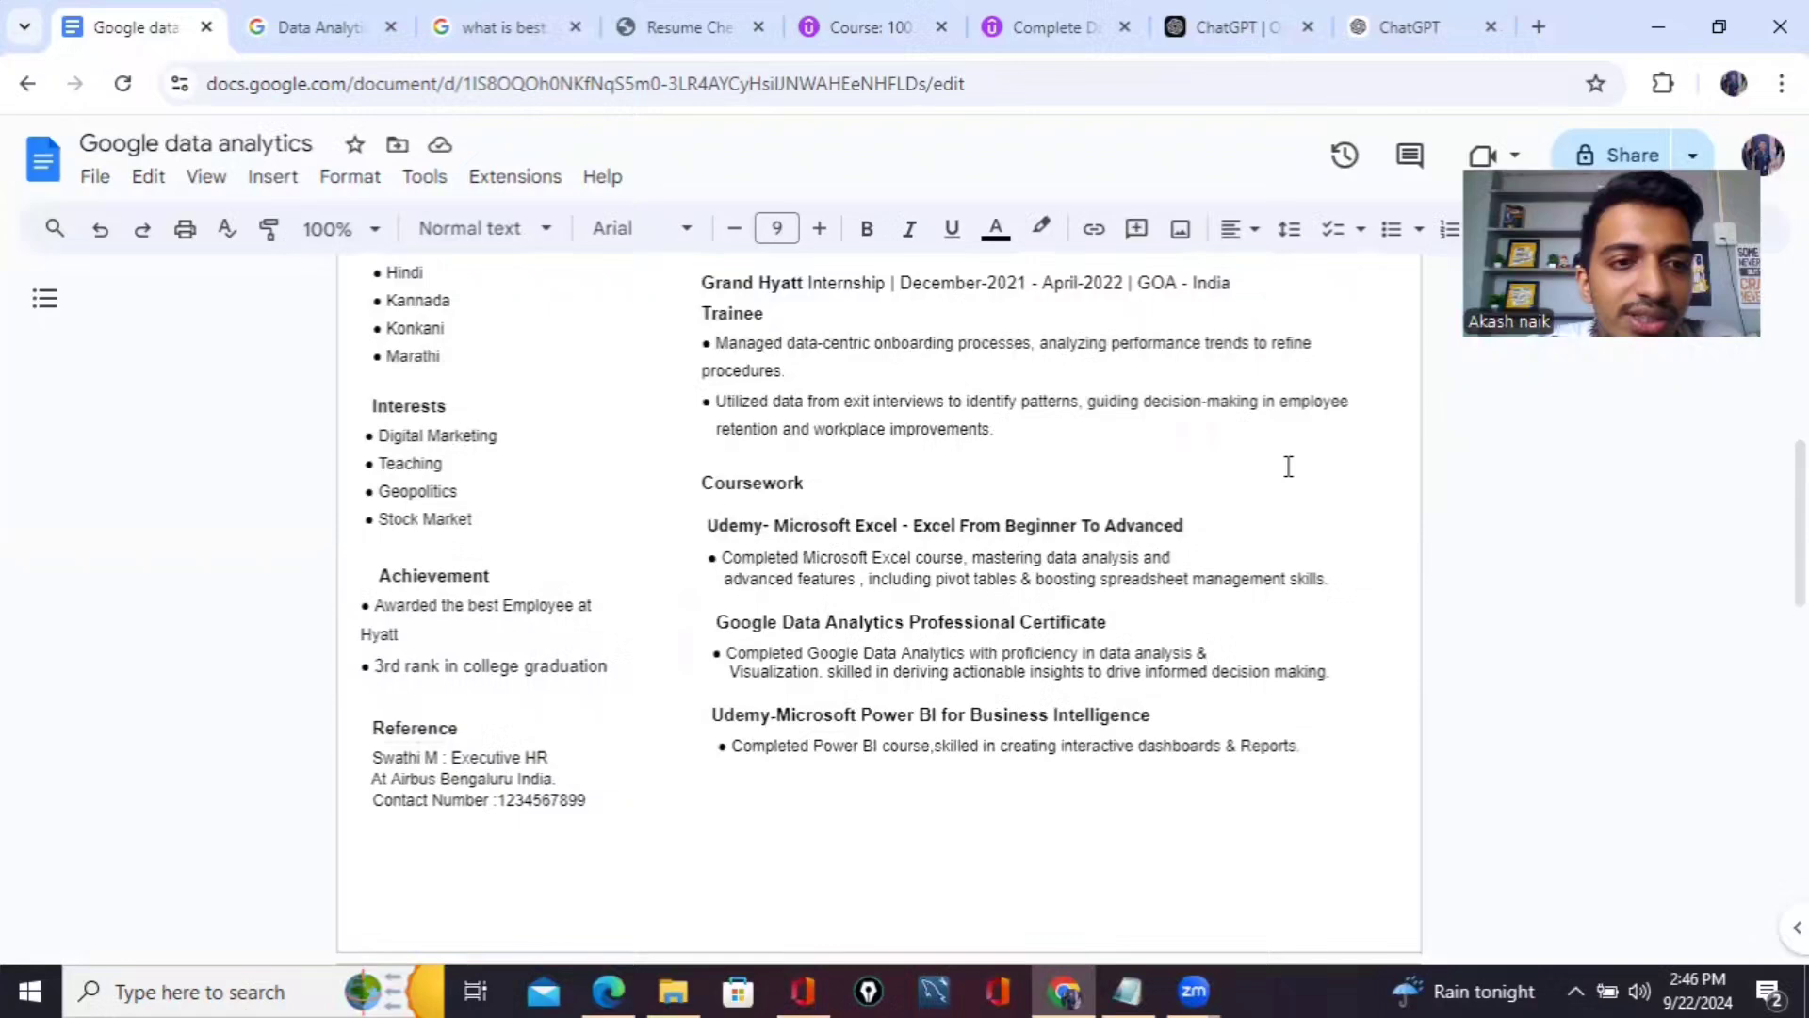
{"action": "scroll", "coordinate": [1288, 467], "scroll_direction": "up", "scroll_amount": 1}
{"action": "scroll", "coordinate": [673, 465], "scroll_direction": "down", "scroll_amount": 1}
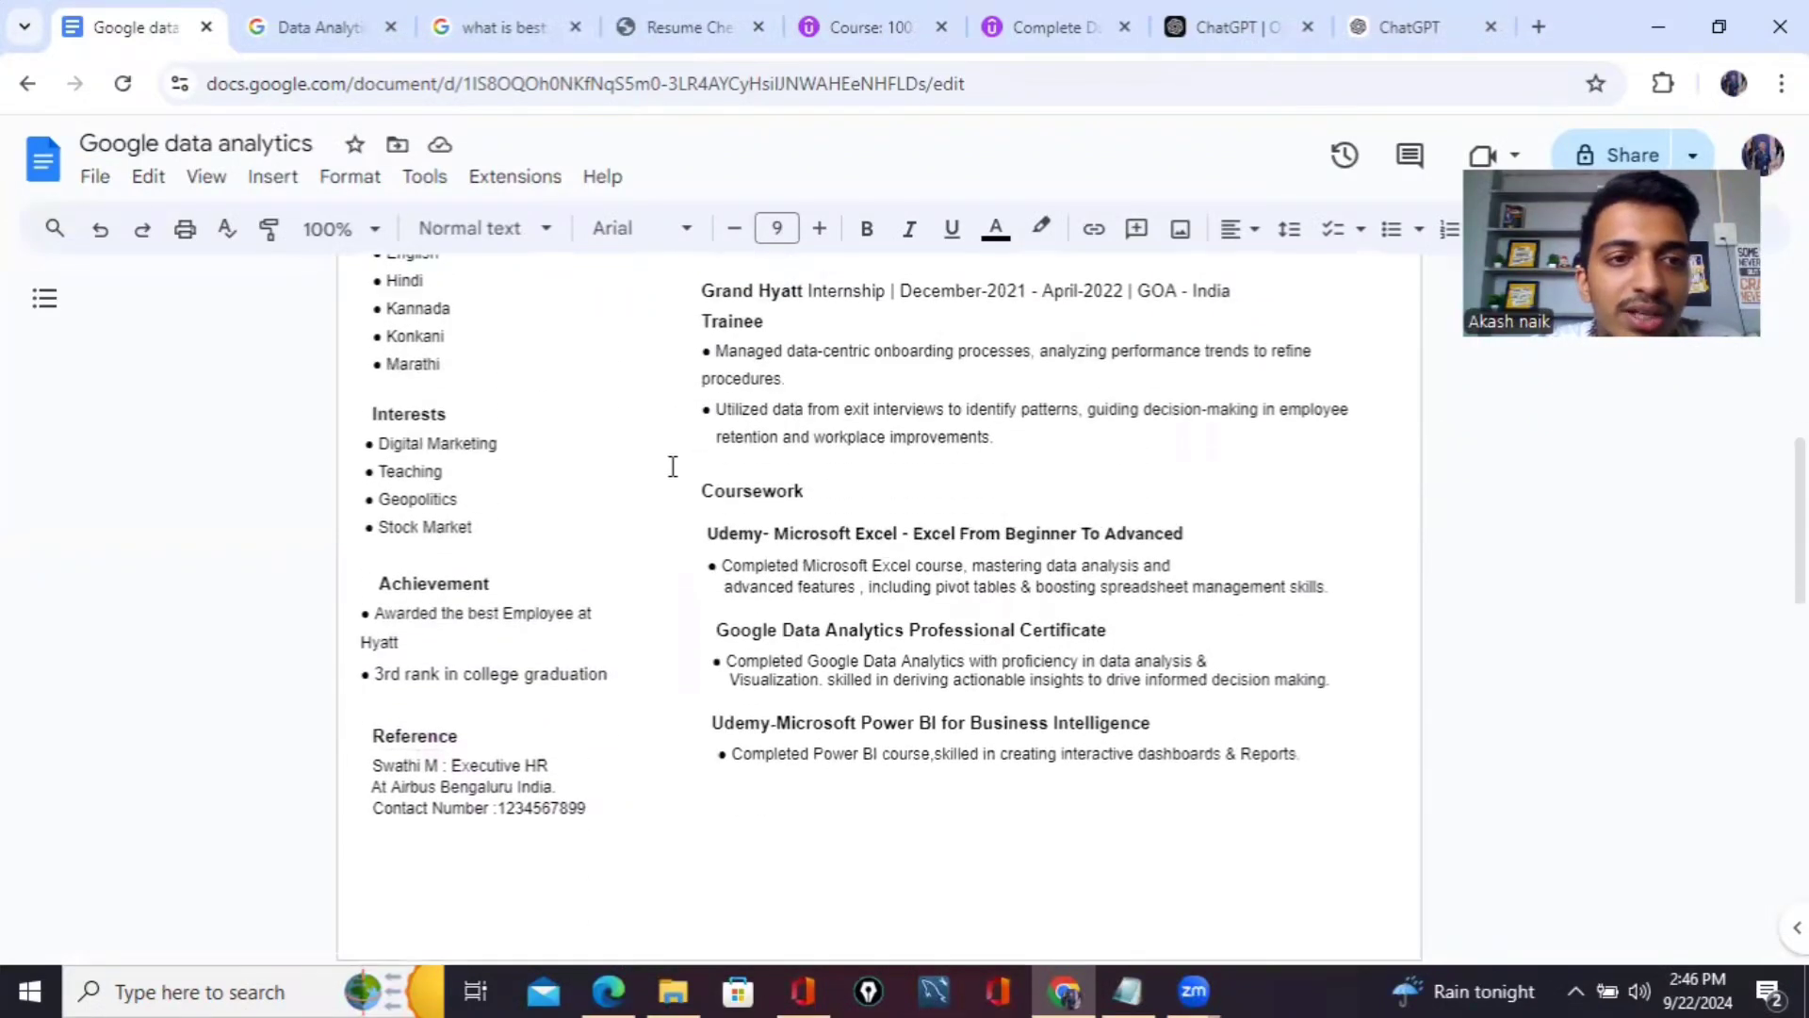
{"action": "scroll", "coordinate": [673, 465], "scroll_direction": "up", "scroll_amount": 1}
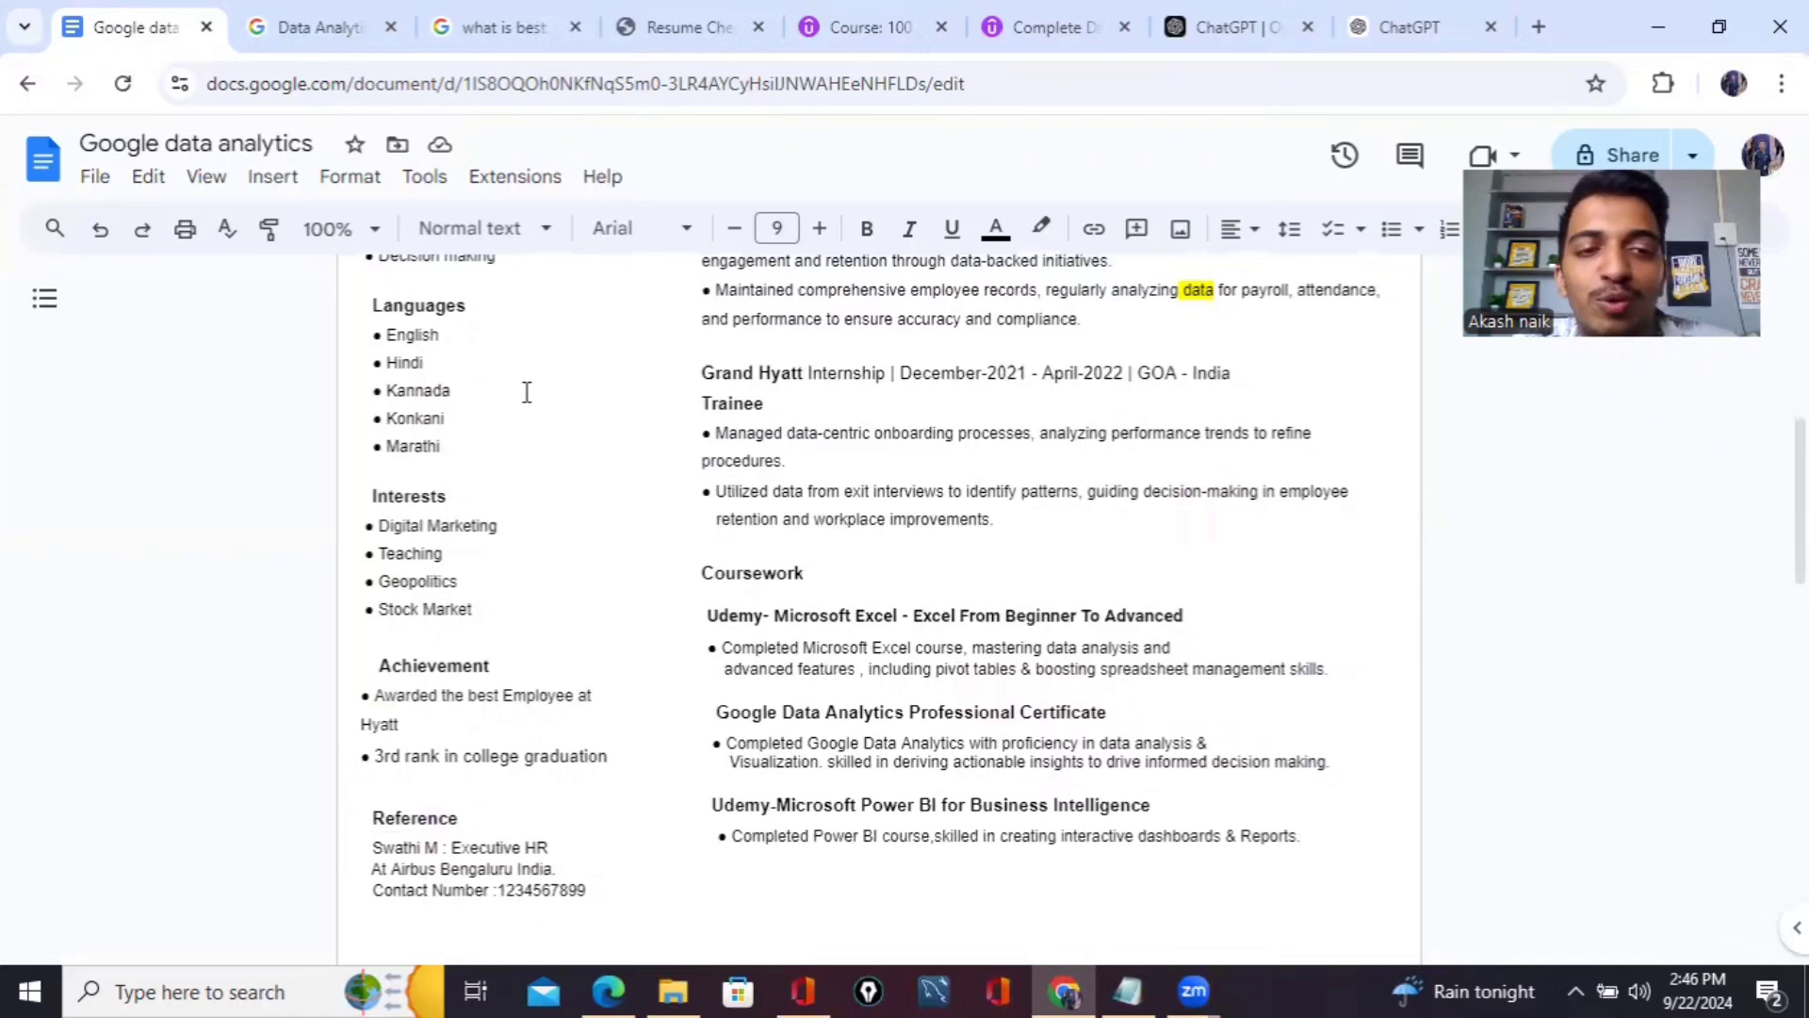
{"action": "scroll", "coordinate": [526, 392], "scroll_direction": "down", "scroll_amount": 2}
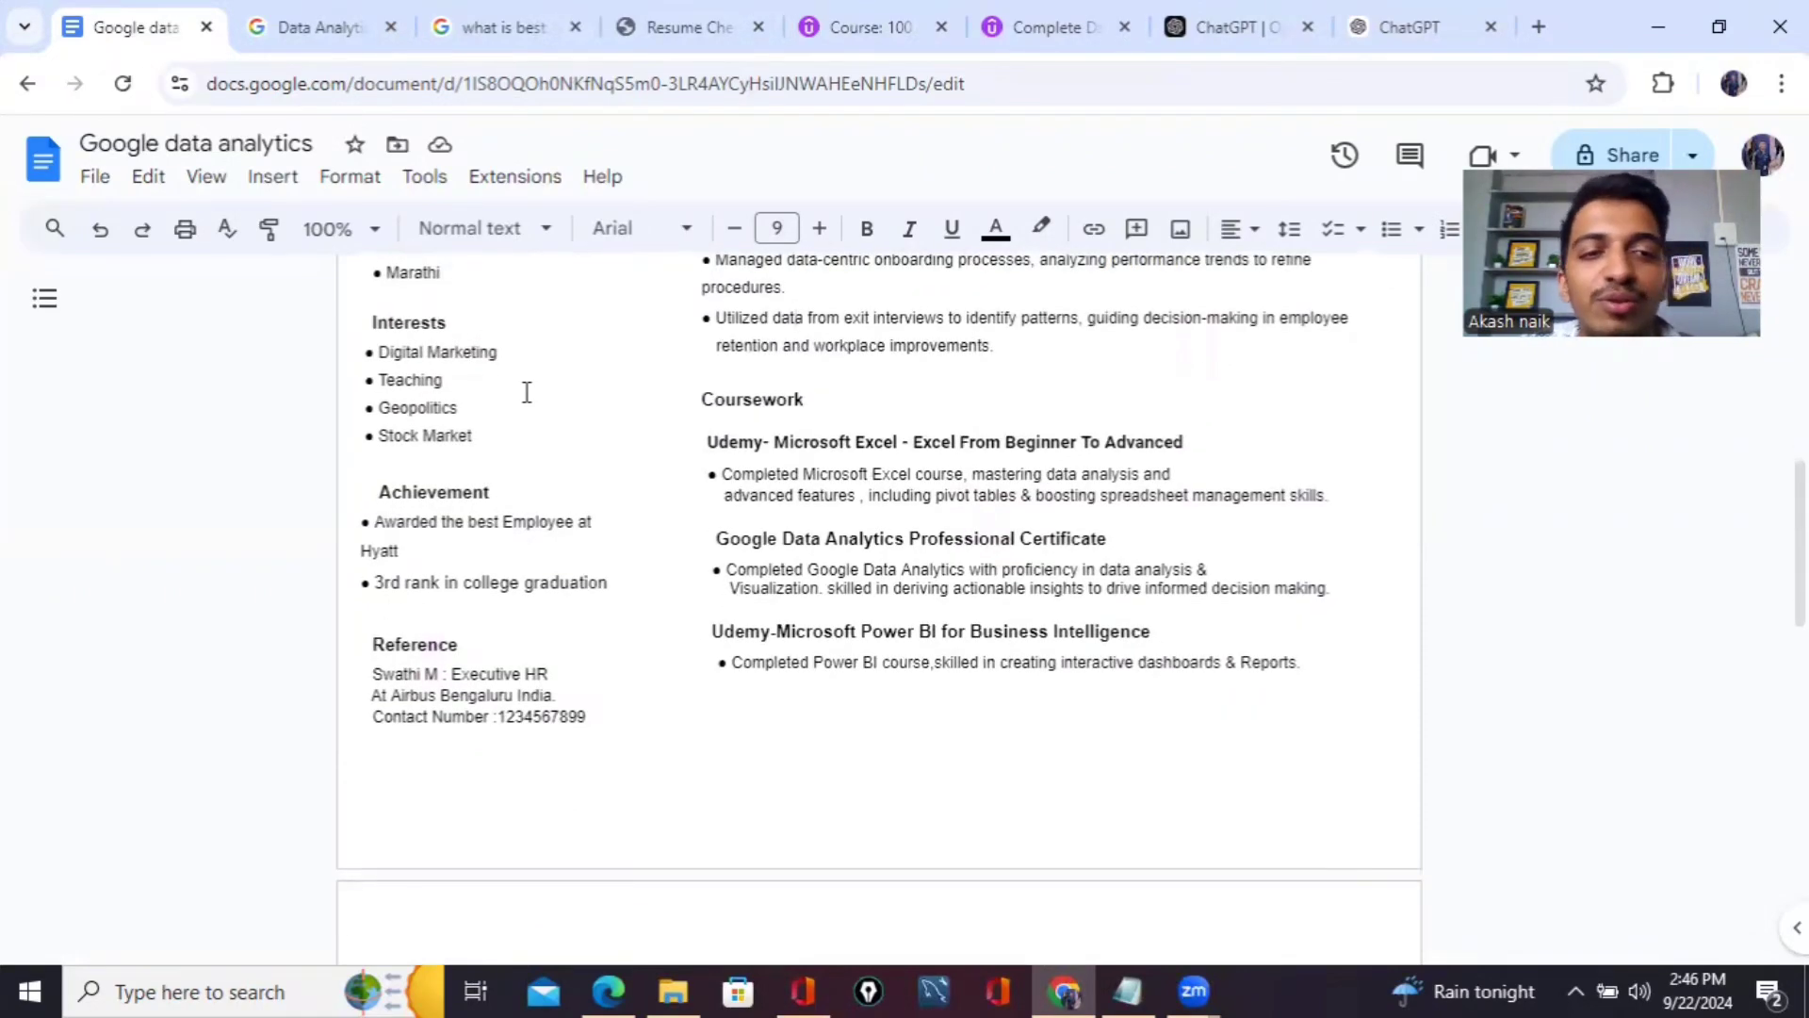
{"action": "scroll", "coordinate": [526, 392], "scroll_direction": "down", "scroll_amount": 1}
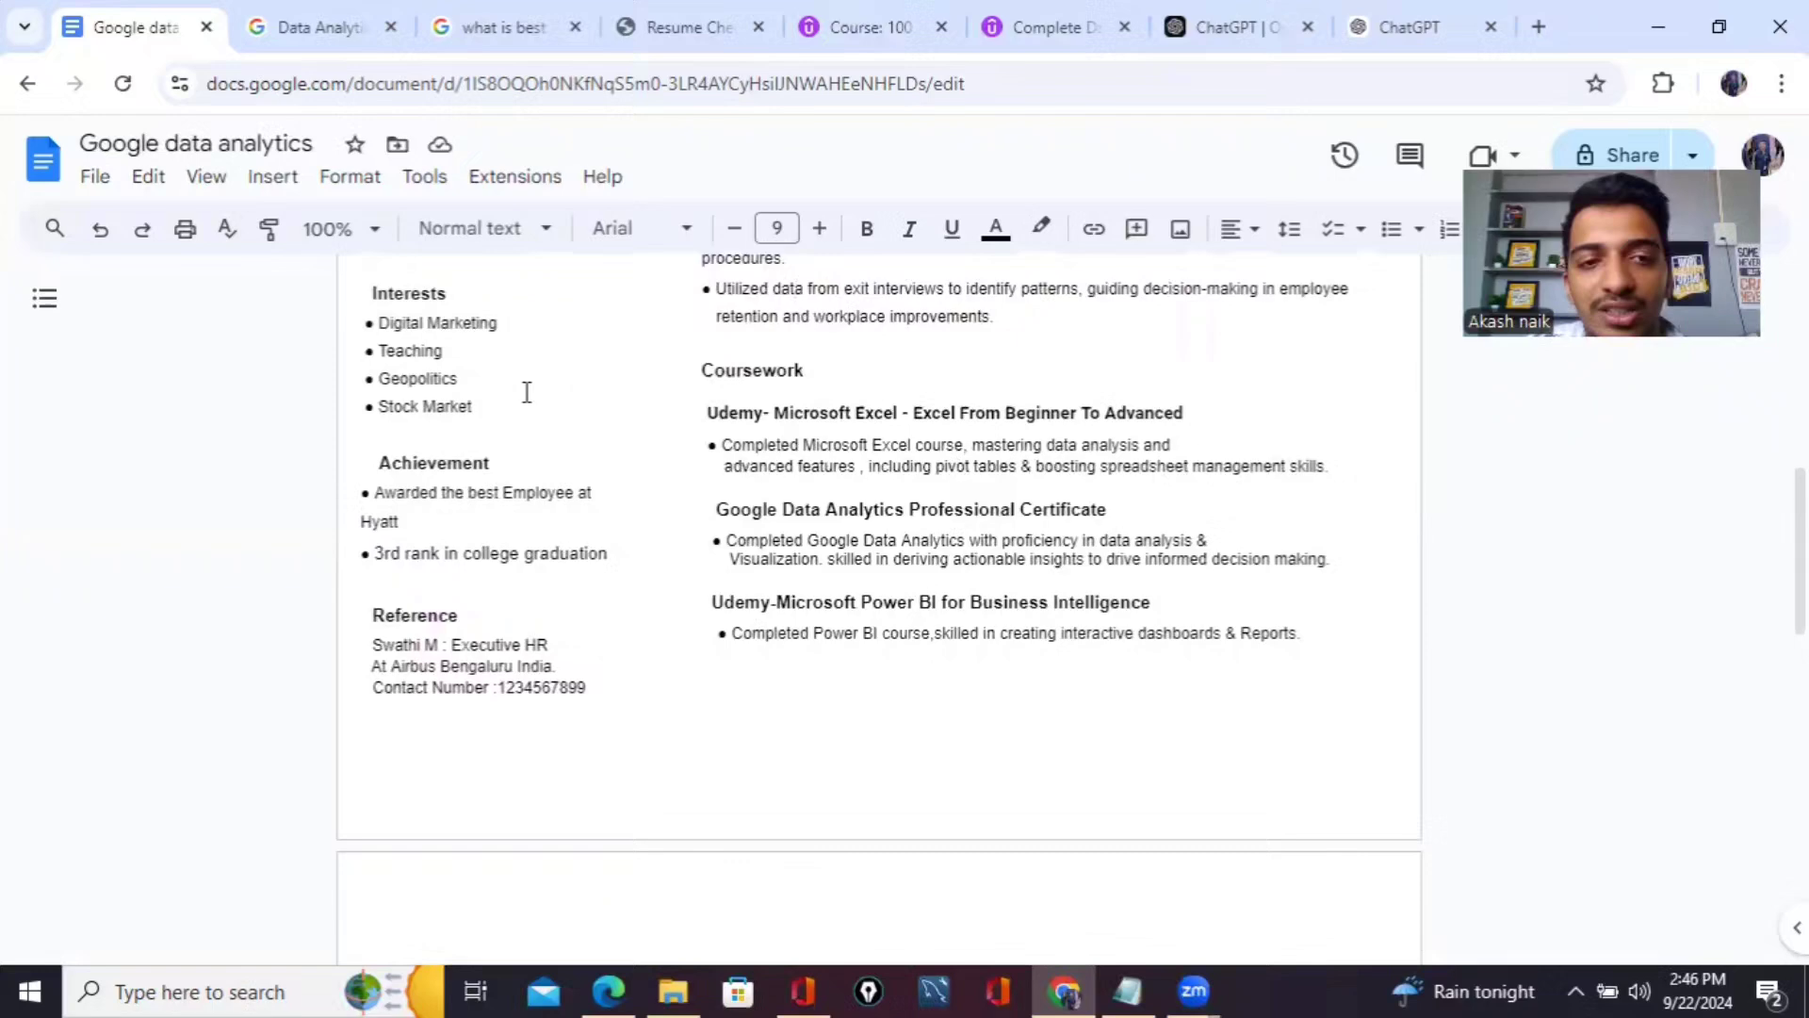
{"action": "scroll", "coordinate": [525, 392], "scroll_direction": "down", "scroll_amount": 1}
{"action": "scroll", "coordinate": [877, 439], "scroll_direction": "up", "scroll_amount": 6}
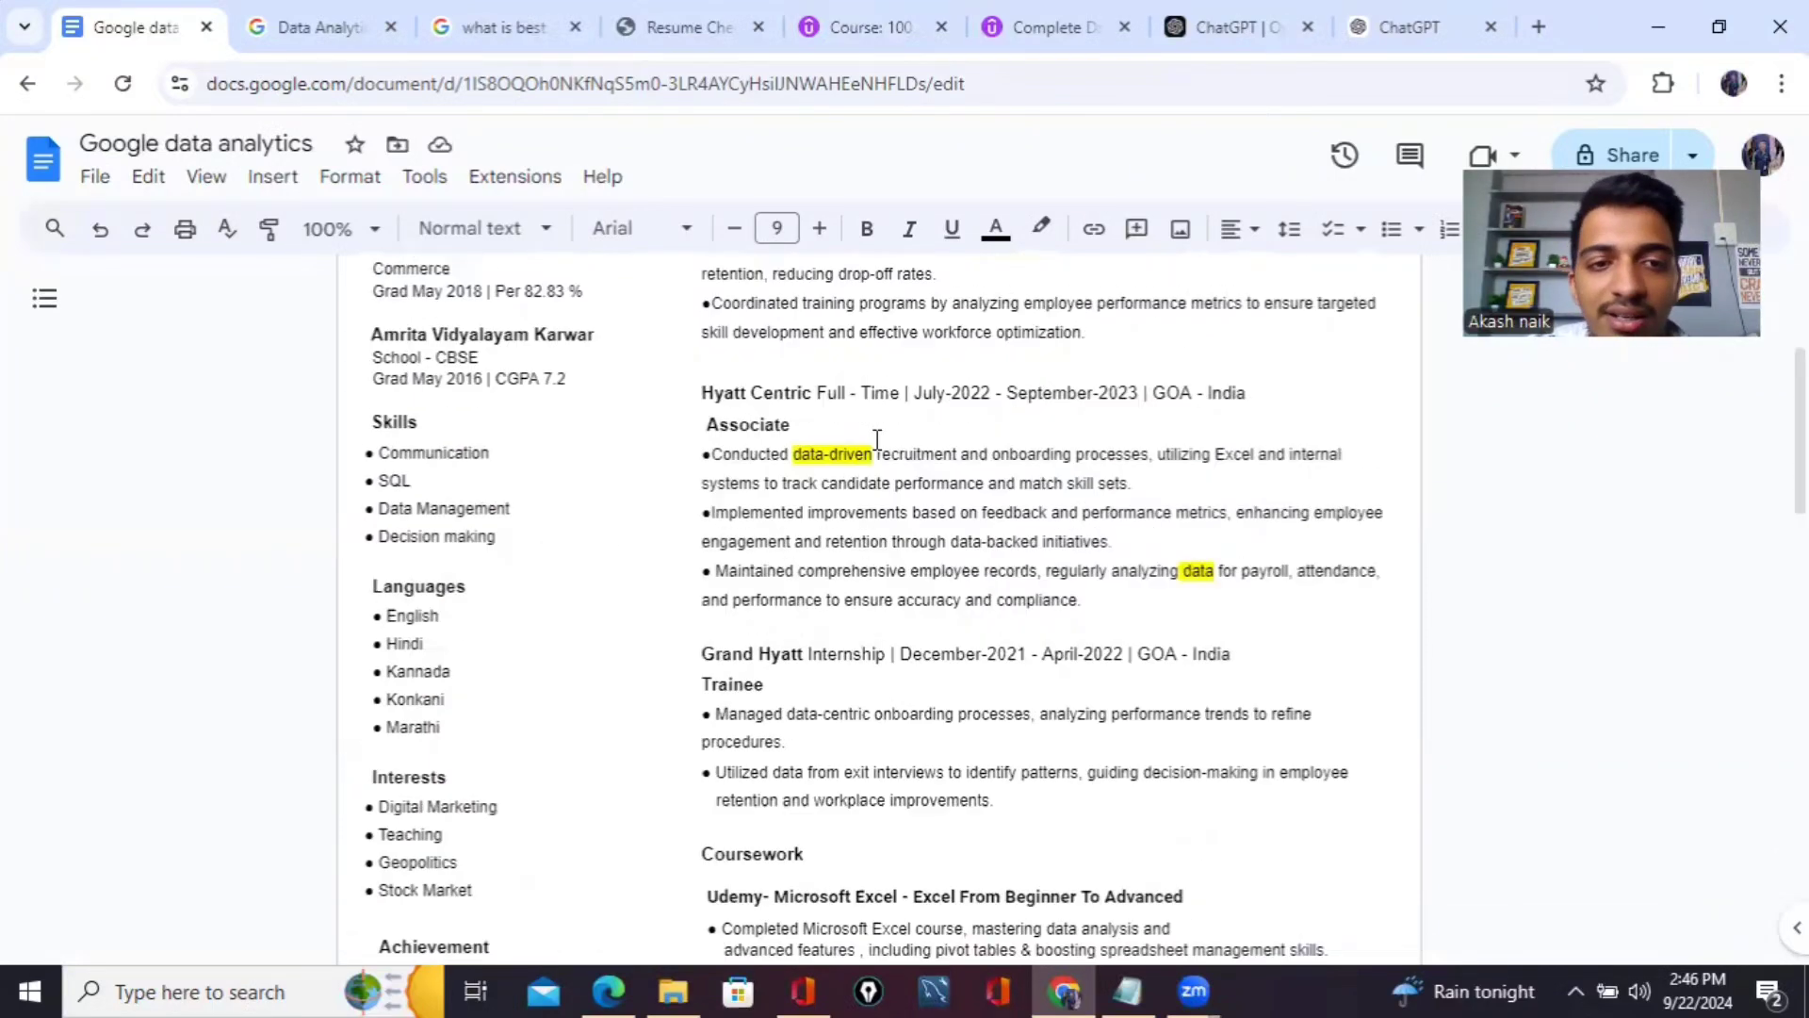
{"action": "scroll", "coordinate": [877, 440], "scroll_direction": "up", "scroll_amount": 4}
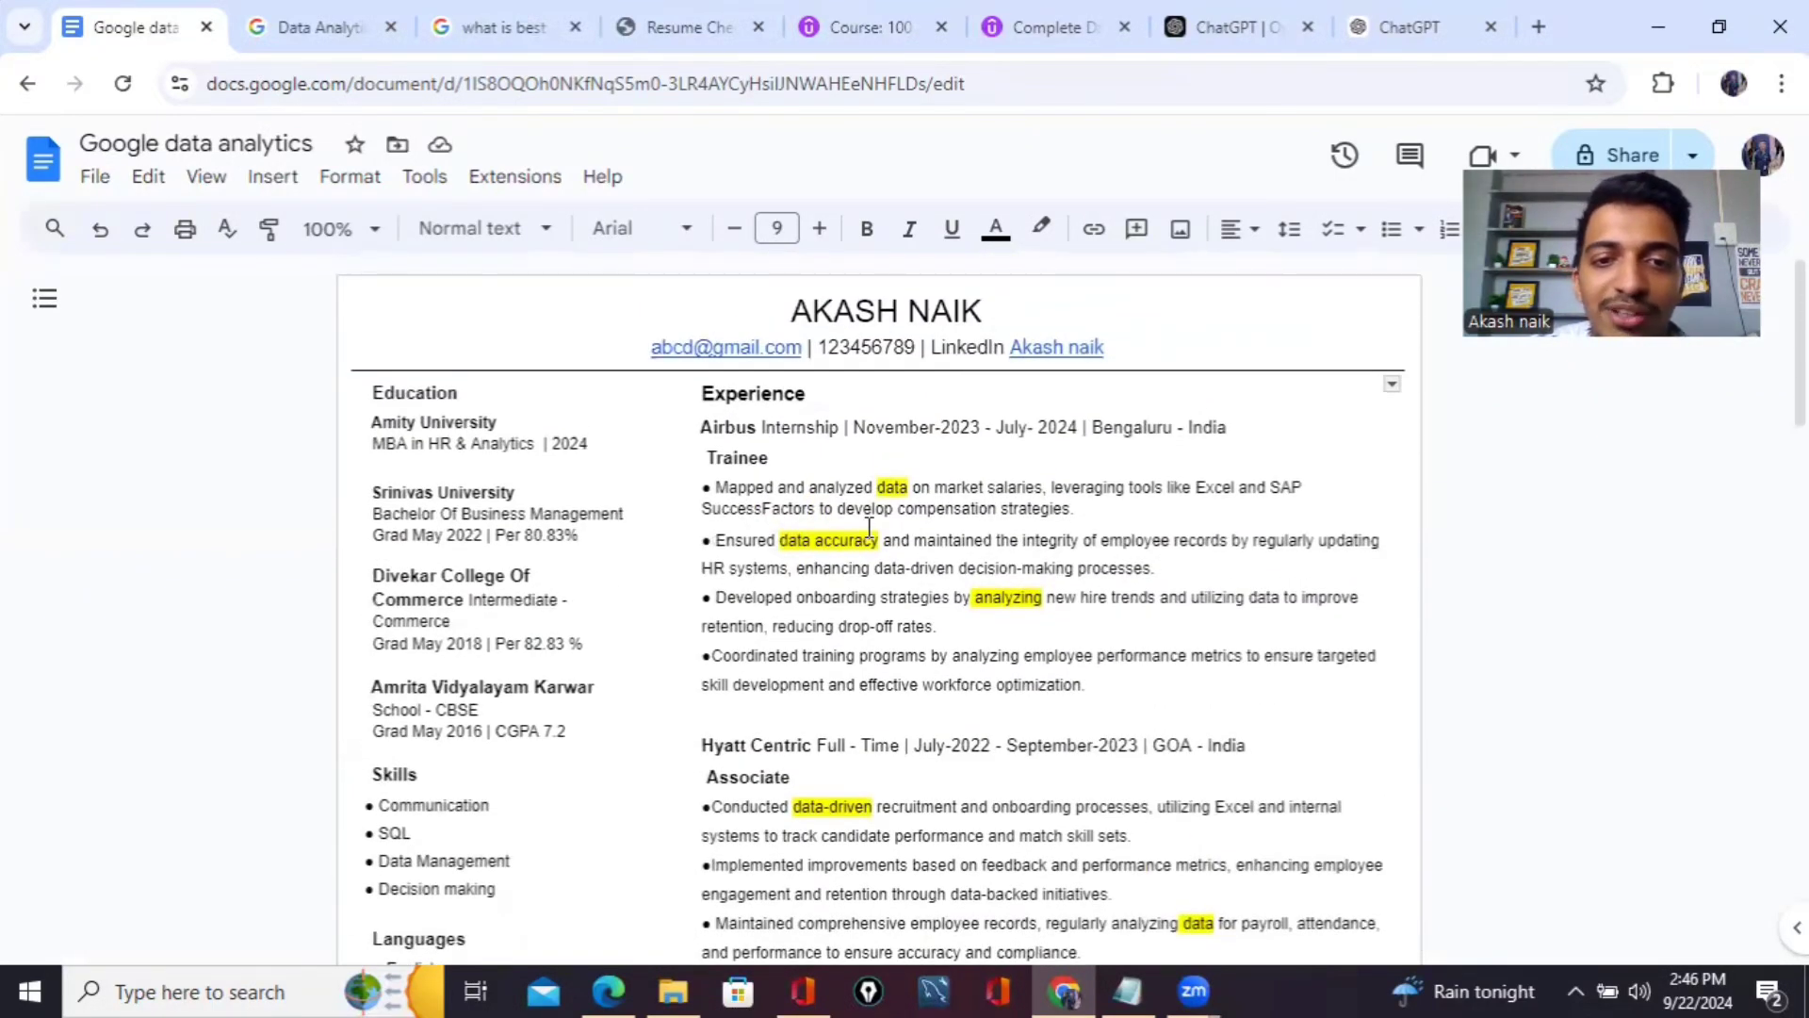
{"action": "scroll", "coordinate": [862, 508], "scroll_direction": "down", "scroll_amount": 5}
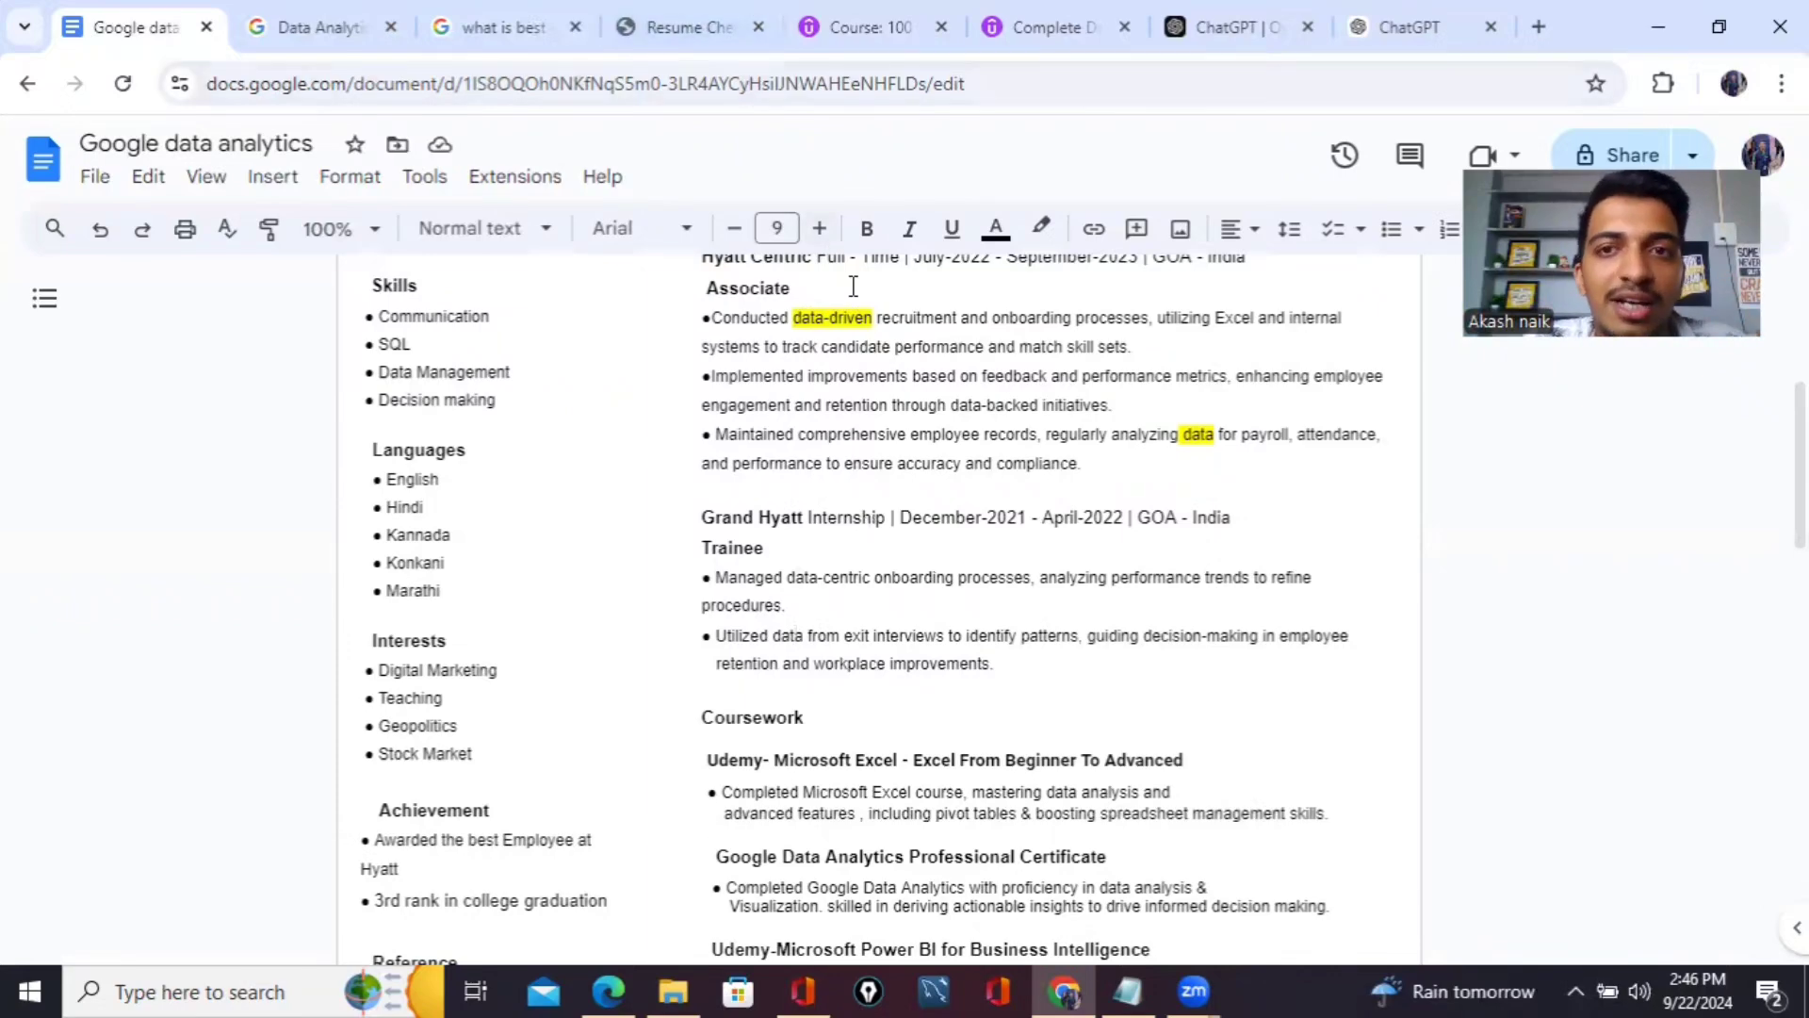
Read through the ChatGPT conversation's four suggested data analytics project ideas.
{"action": "left_click", "coordinate": [1418, 21]}
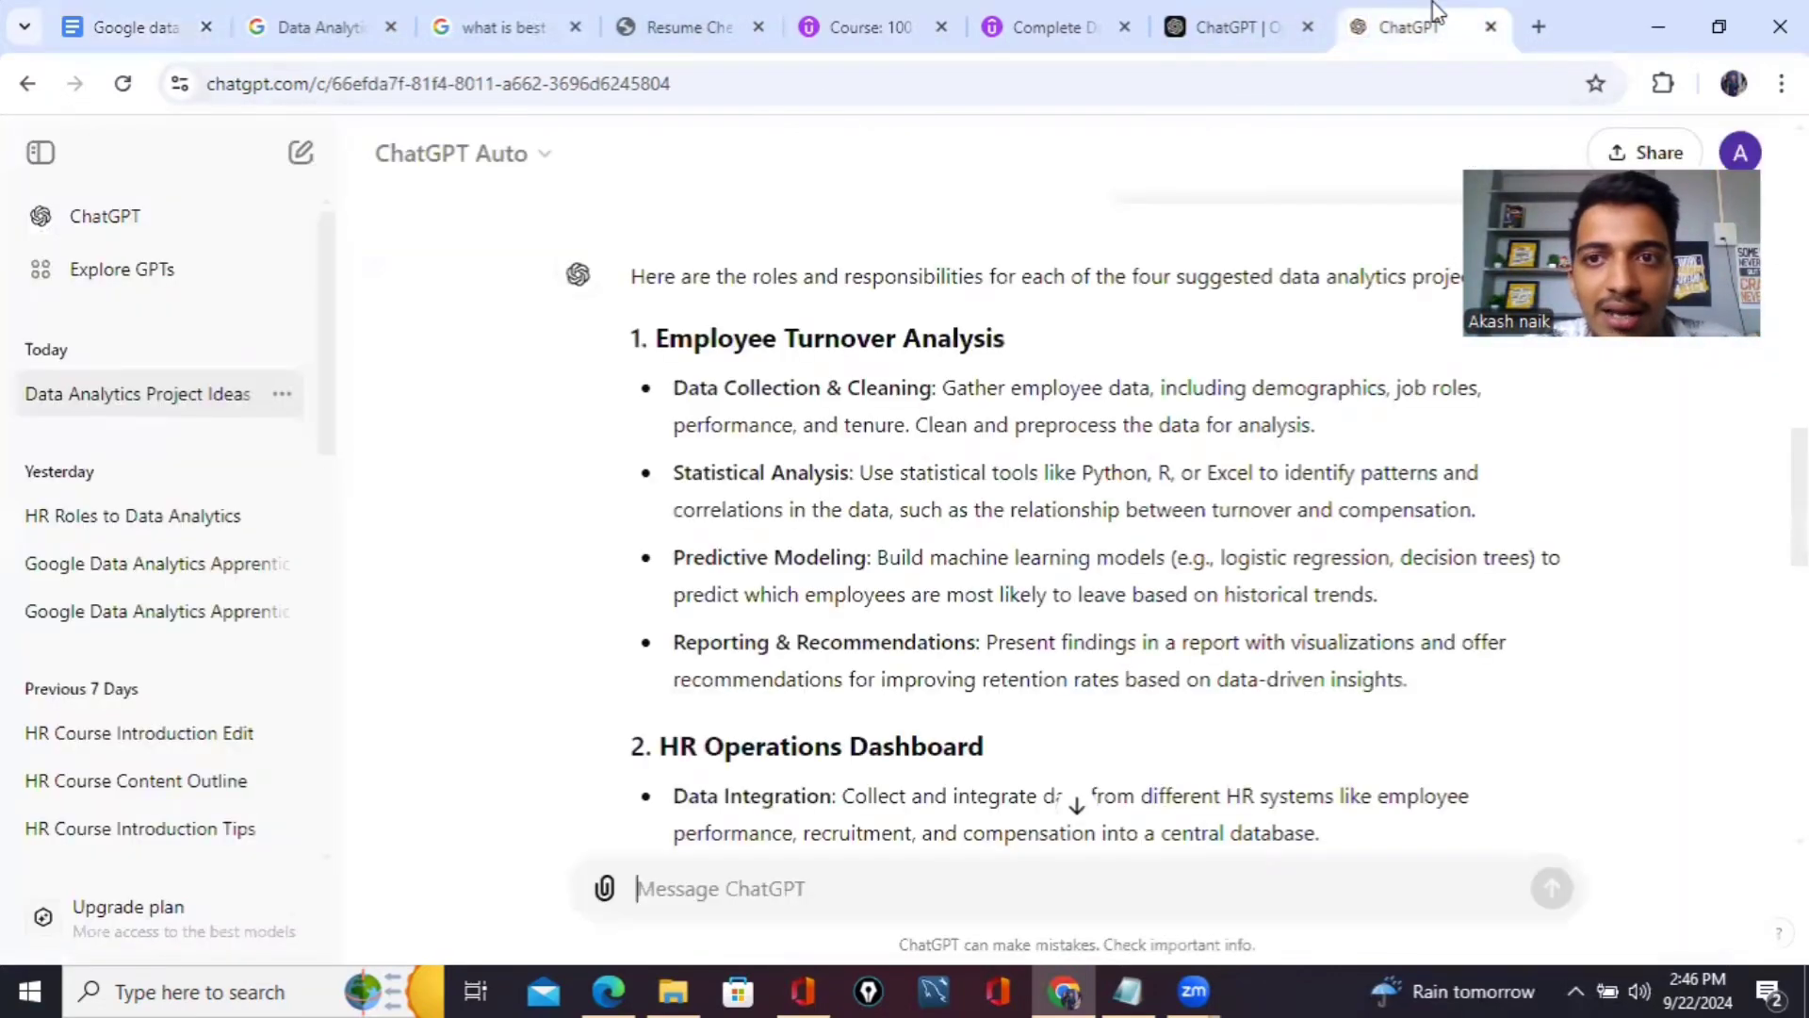
{"action": "scroll", "coordinate": [1021, 326], "scroll_direction": "up", "scroll_amount": 3}
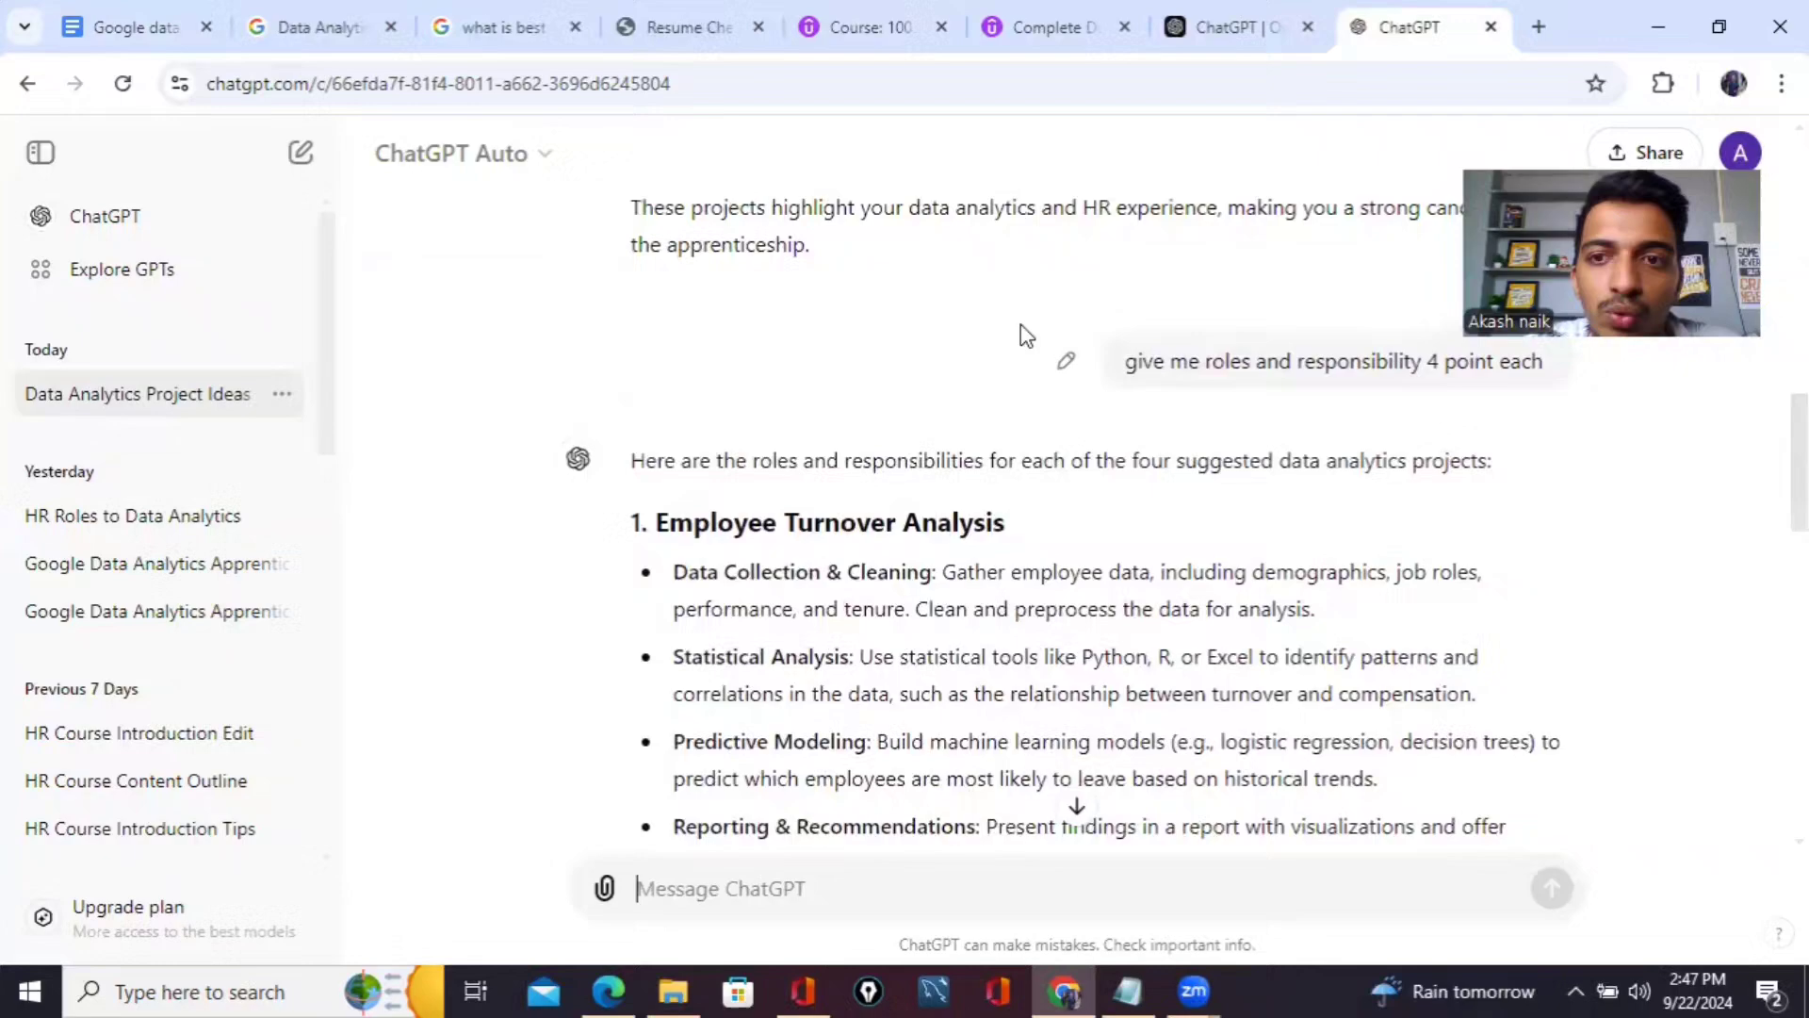
{"action": "scroll", "coordinate": [1026, 334], "scroll_direction": "down", "scroll_amount": 1}
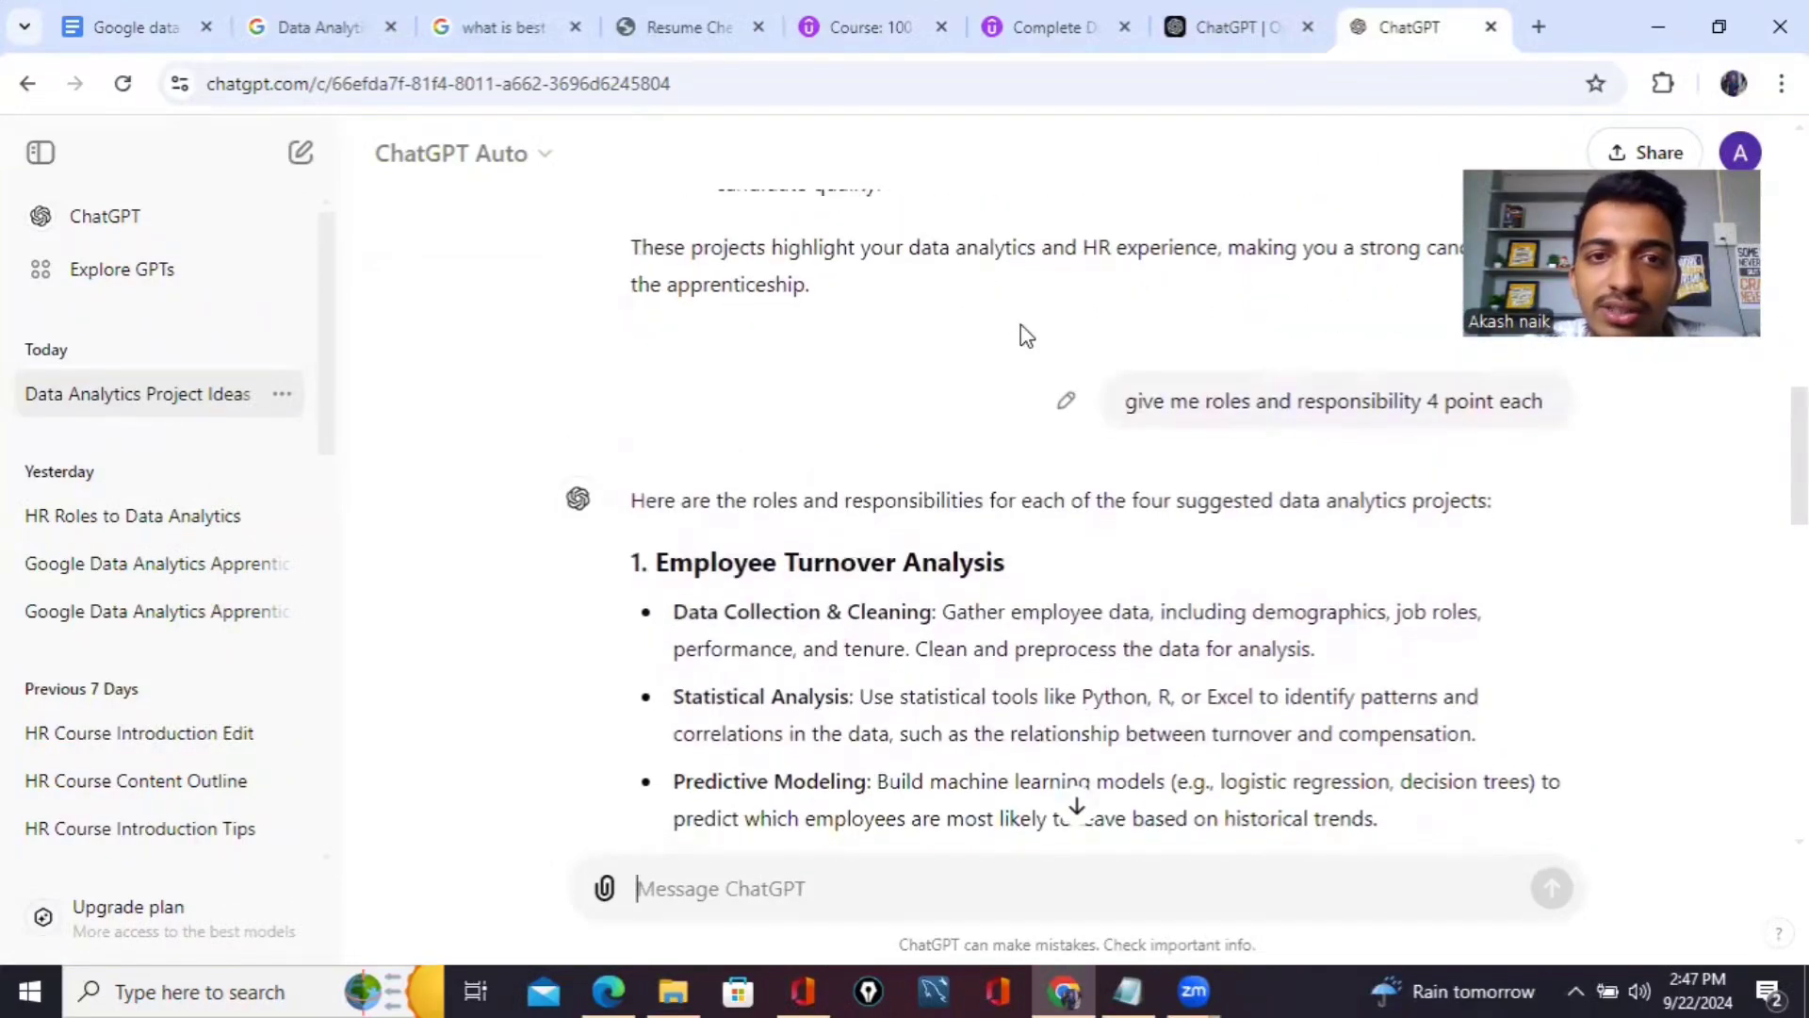
{"action": "scroll", "coordinate": [1025, 335], "scroll_direction": "up", "scroll_amount": 10}
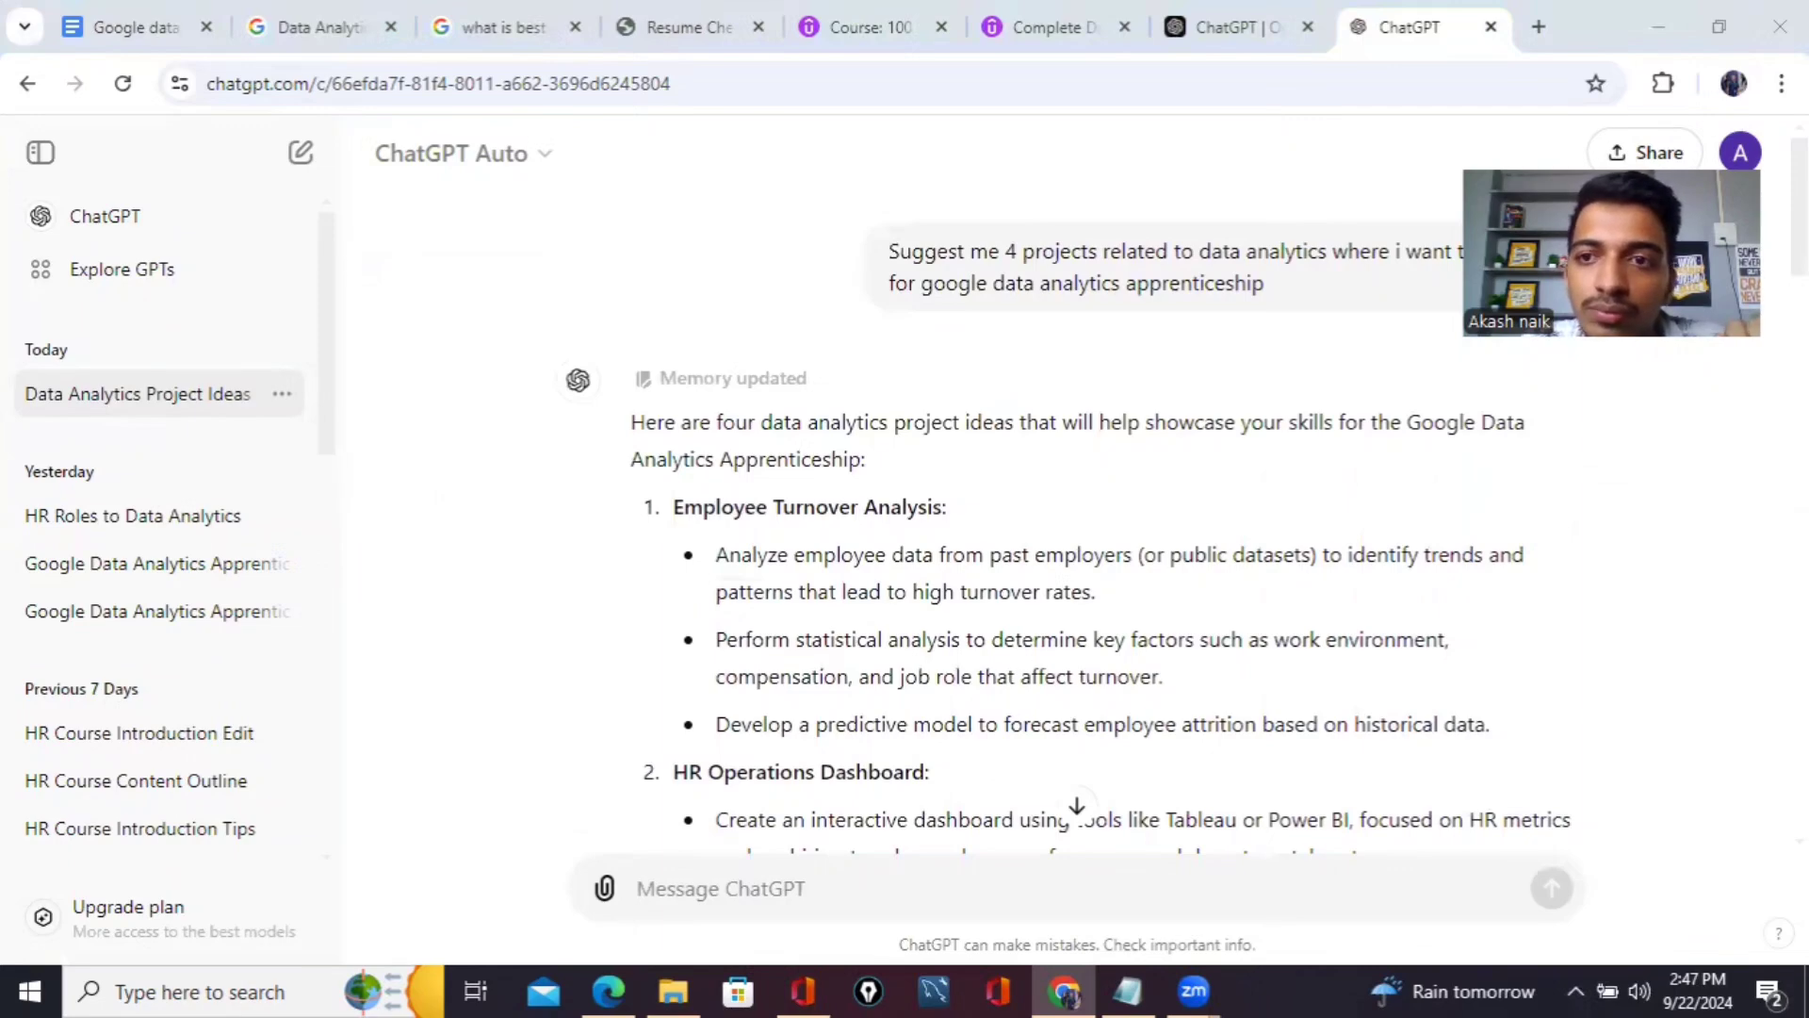
{"action": "left_click", "coordinate": [1468, 258]}
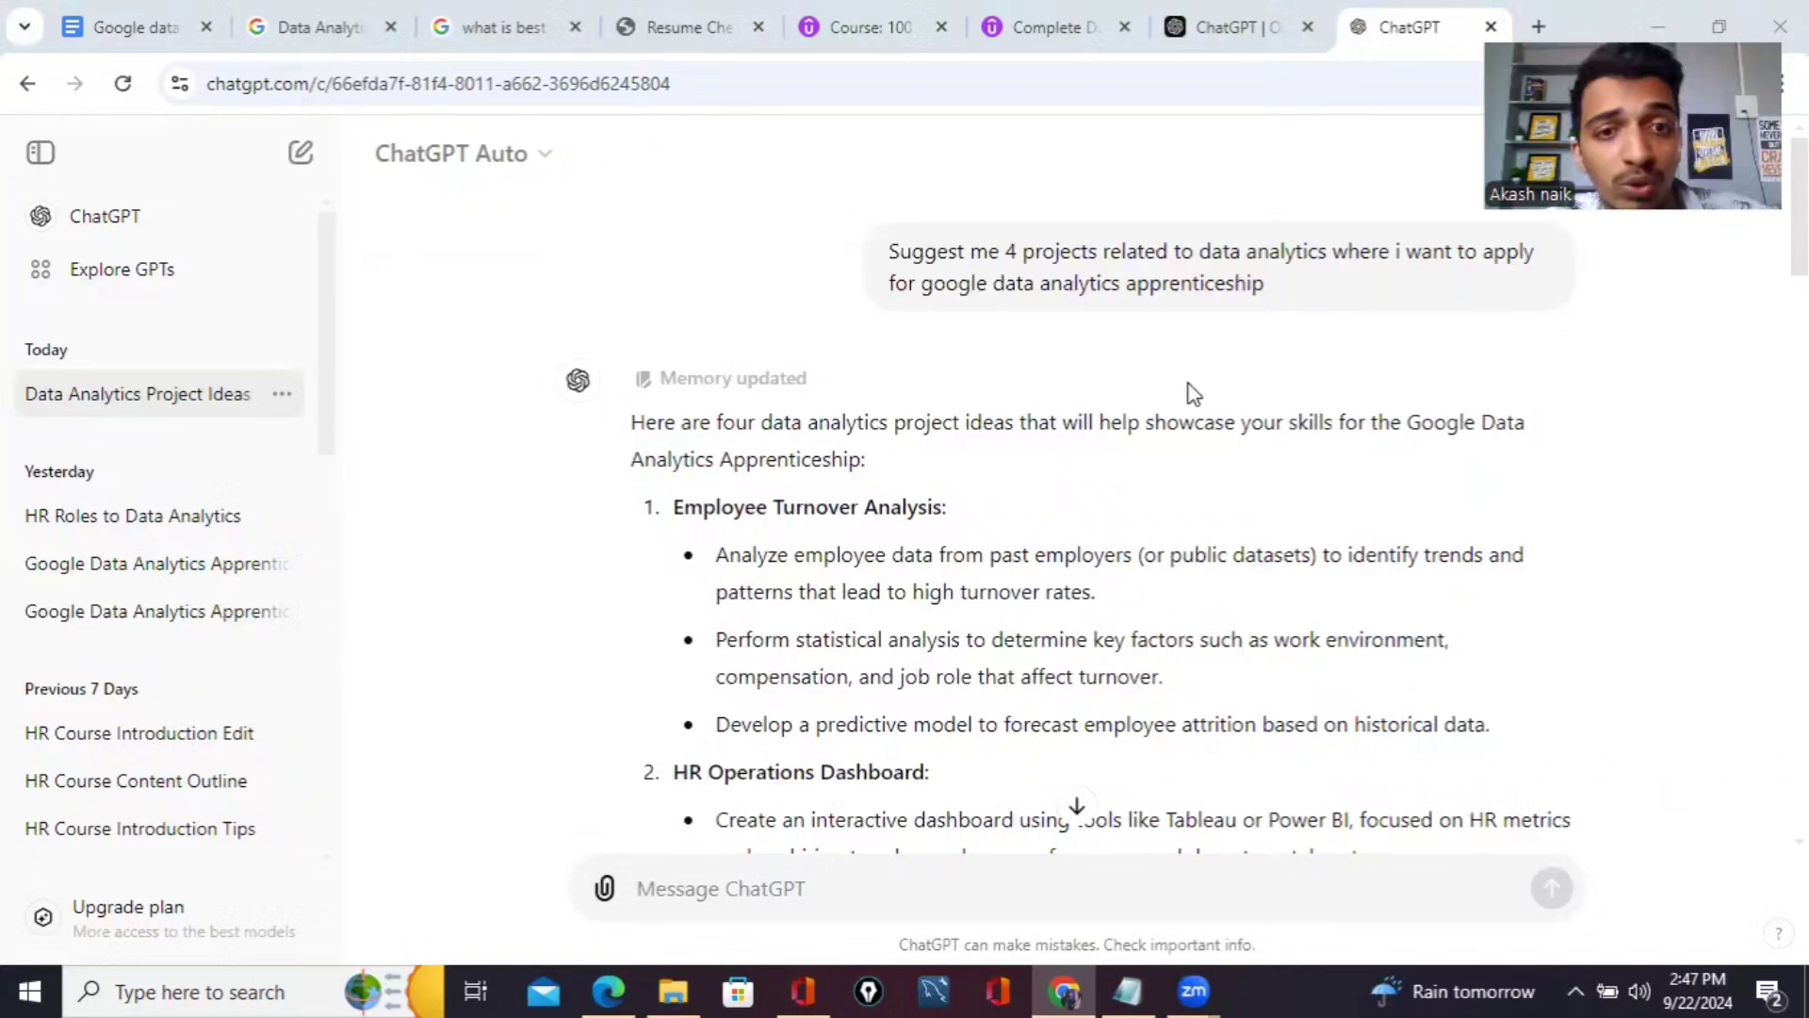
{"action": "scroll", "coordinate": [1192, 394], "scroll_direction": "down", "scroll_amount": 2}
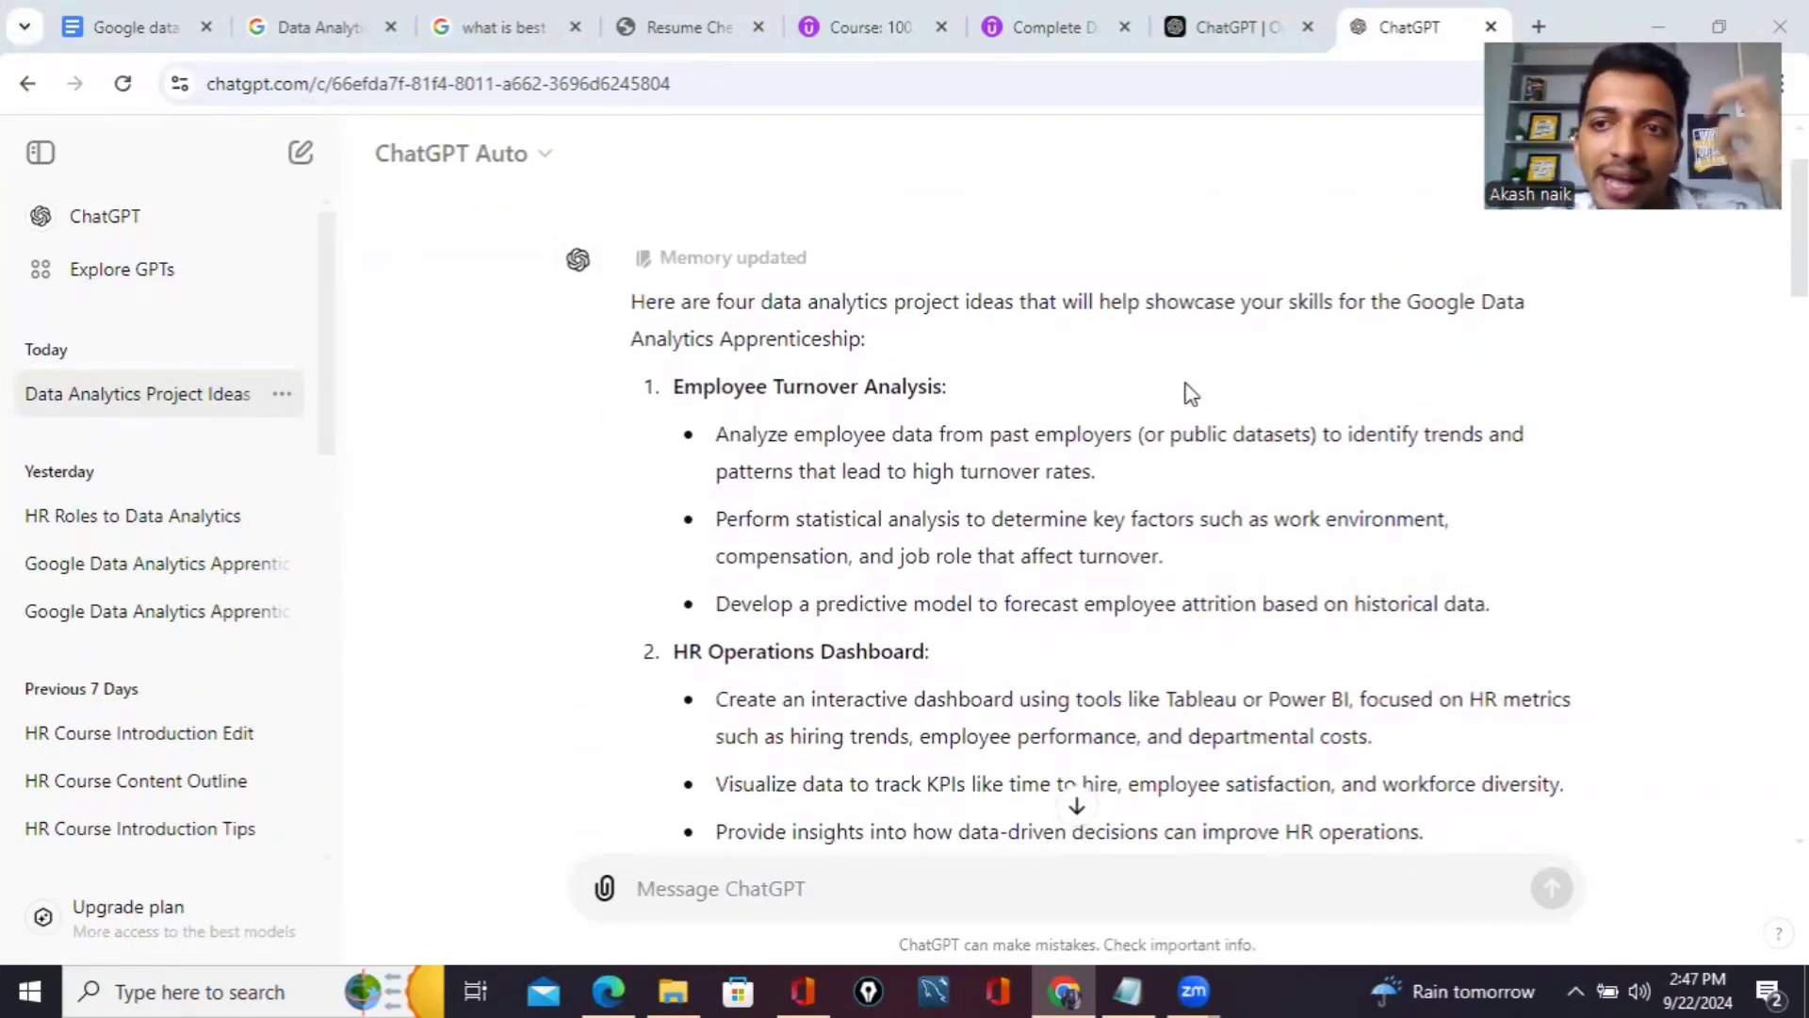
{"action": "scroll", "coordinate": [1192, 394], "scroll_direction": "down", "scroll_amount": 1}
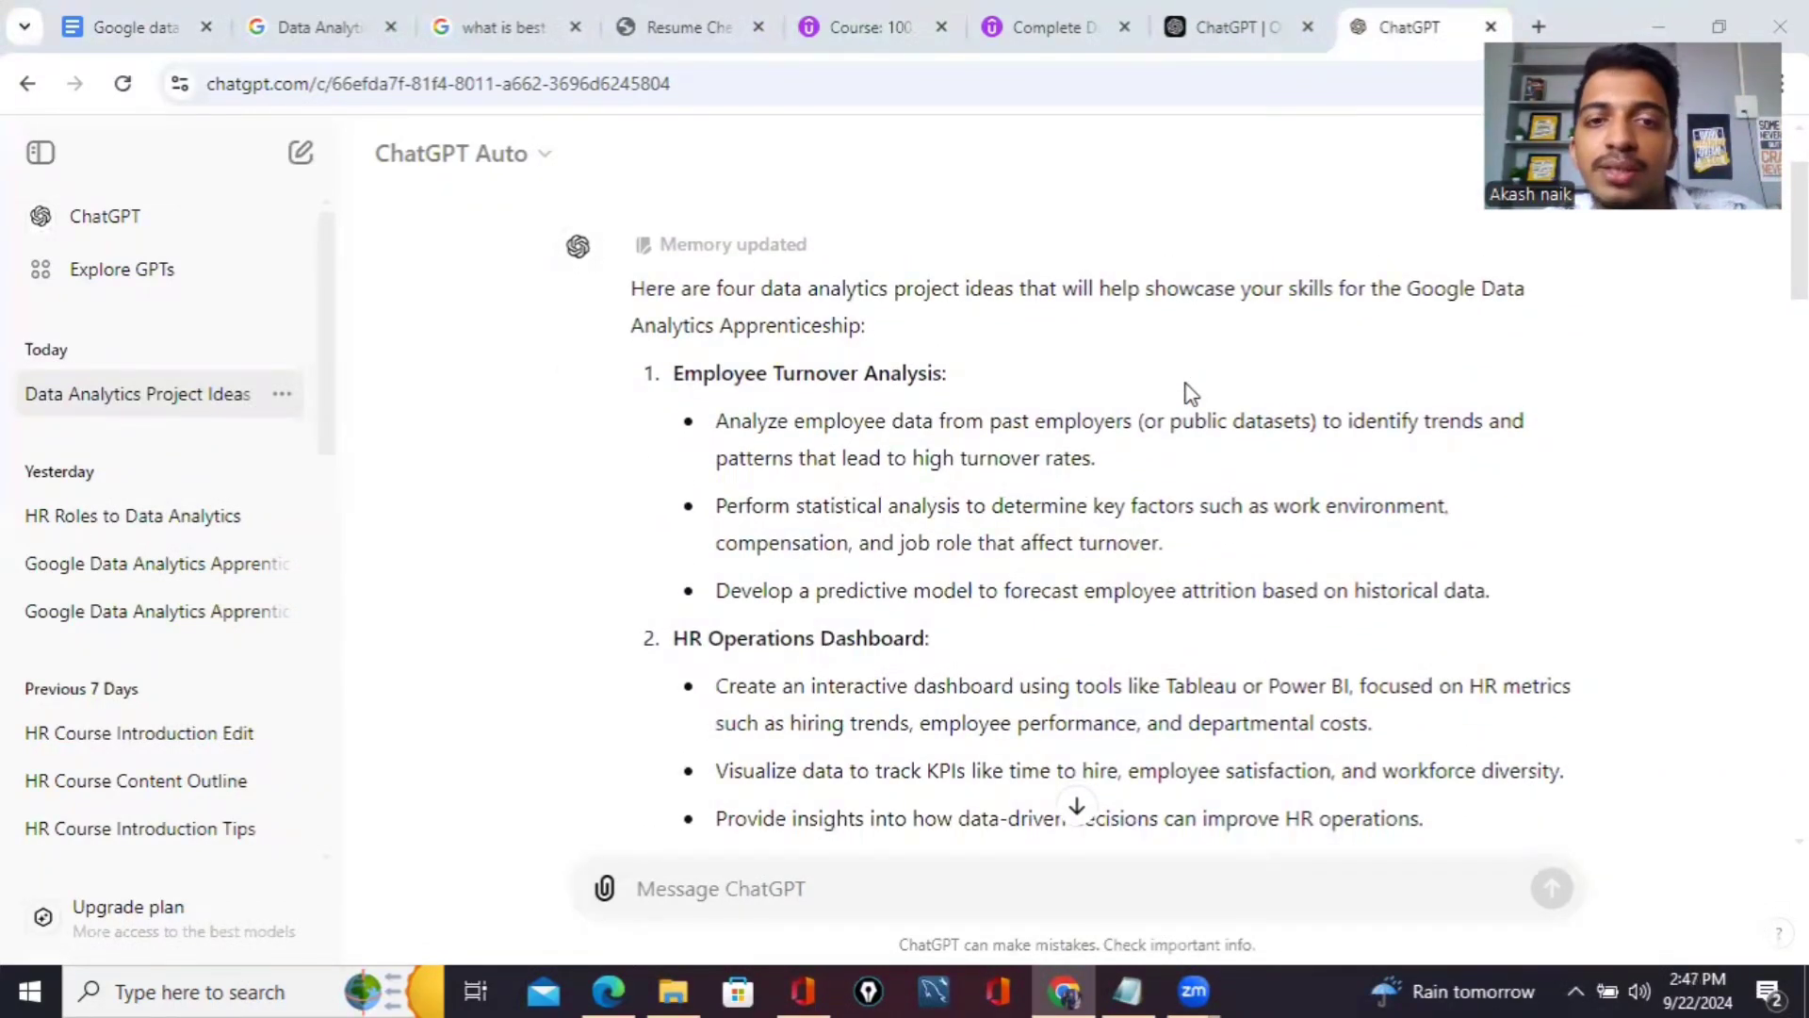
{"action": "scroll", "coordinate": [1192, 394], "scroll_direction": "down", "scroll_amount": 1}
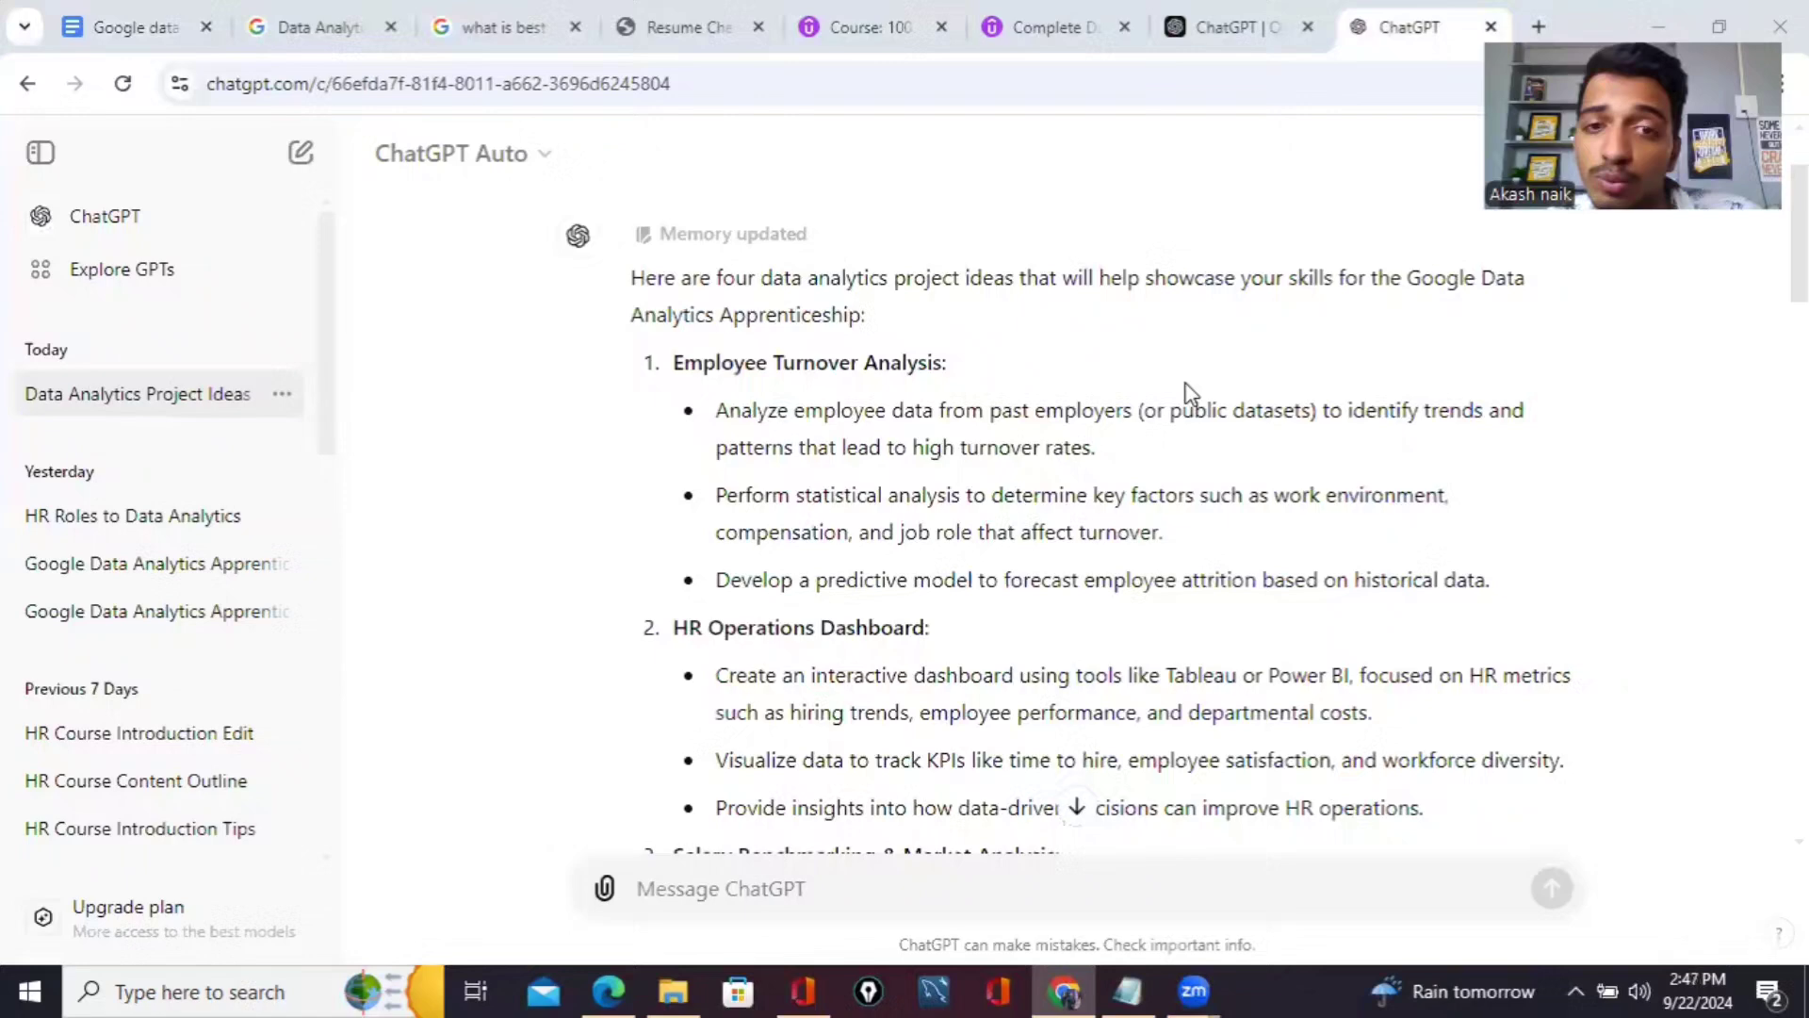
{"action": "scroll", "coordinate": [1192, 394], "scroll_direction": "down", "scroll_amount": 1}
{"action": "scroll", "coordinate": [1192, 394], "scroll_direction": "down", "scroll_amount": 1}
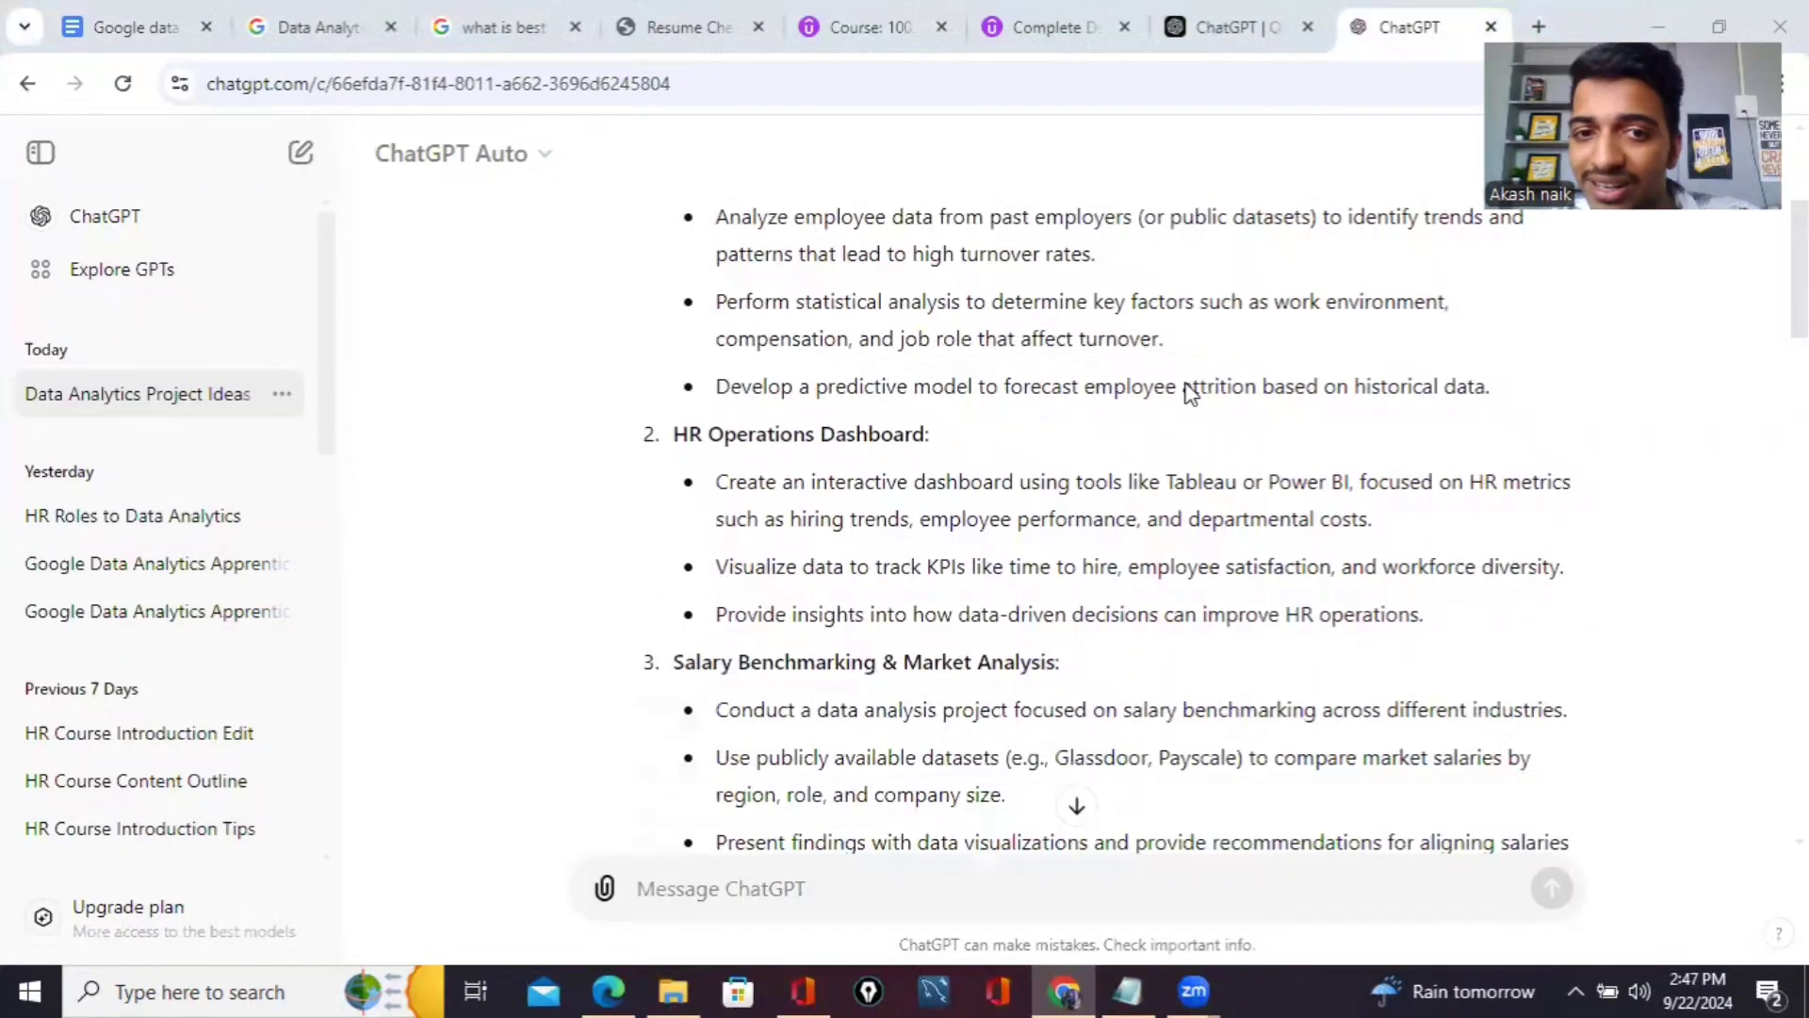
{"action": "scroll", "coordinate": [1192, 394], "scroll_direction": "down", "scroll_amount": 1}
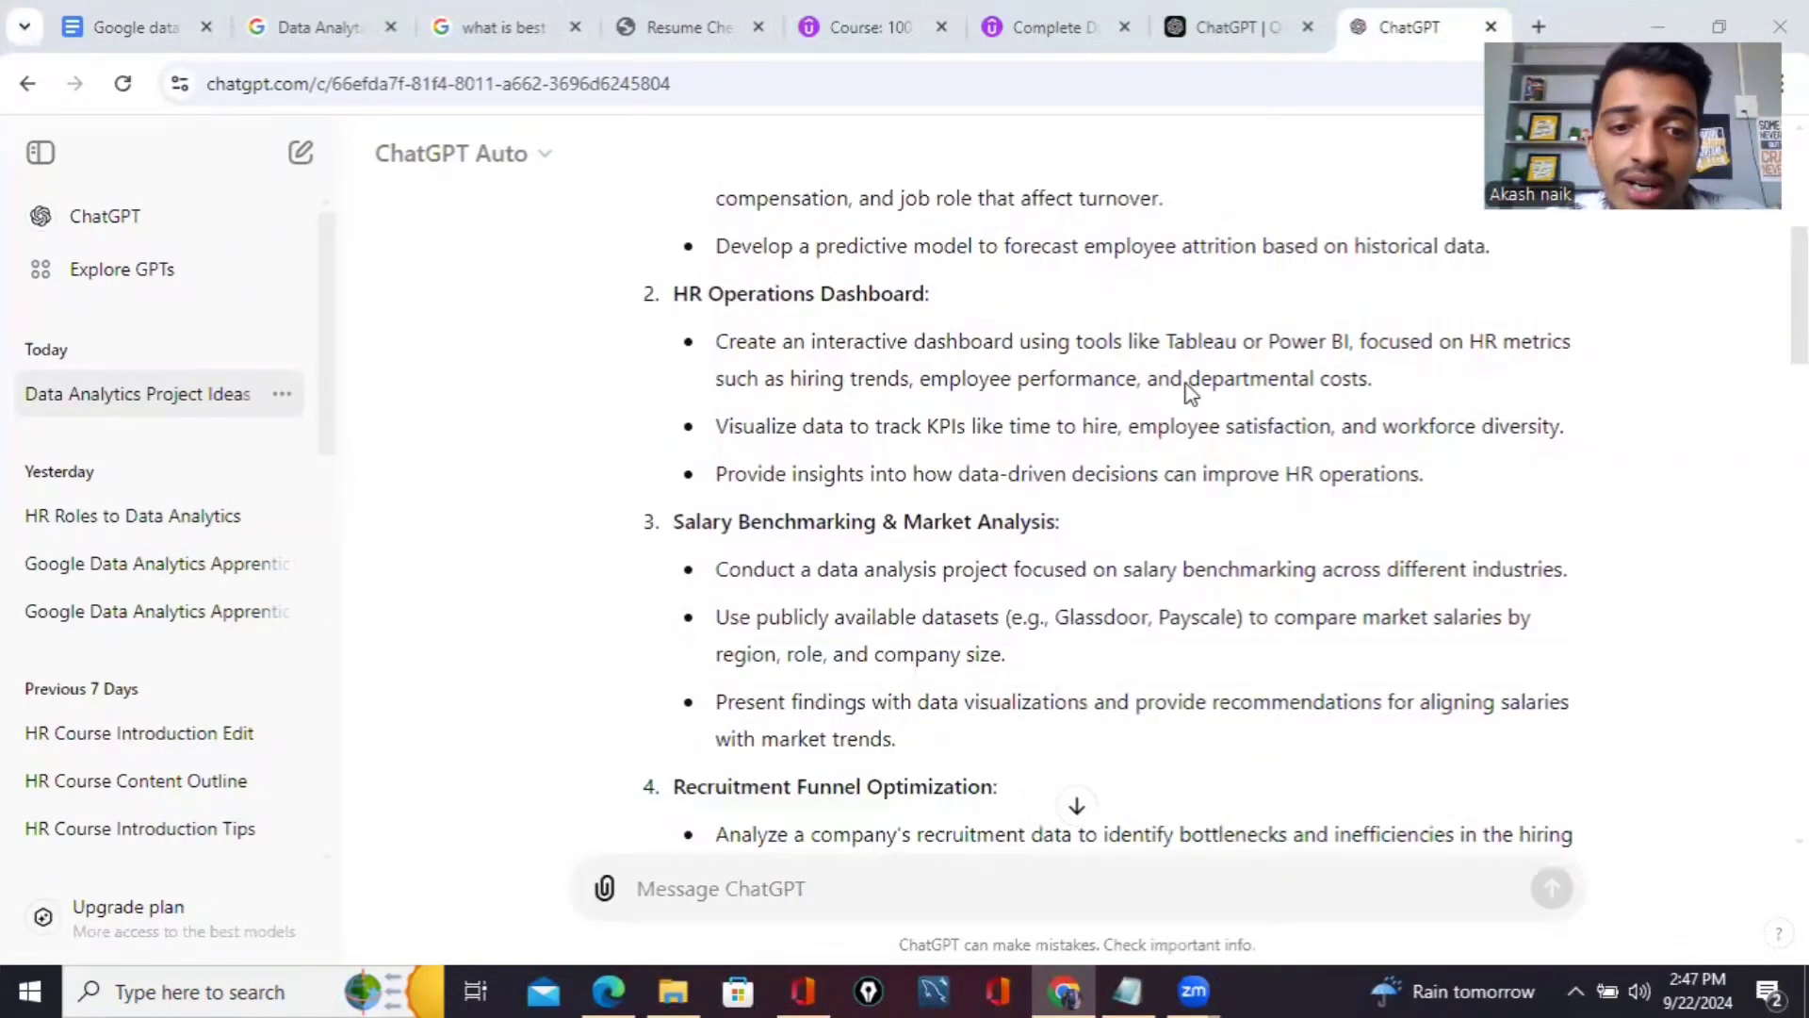
{"action": "scroll", "coordinate": [1192, 393], "scroll_direction": "down", "scroll_amount": 1}
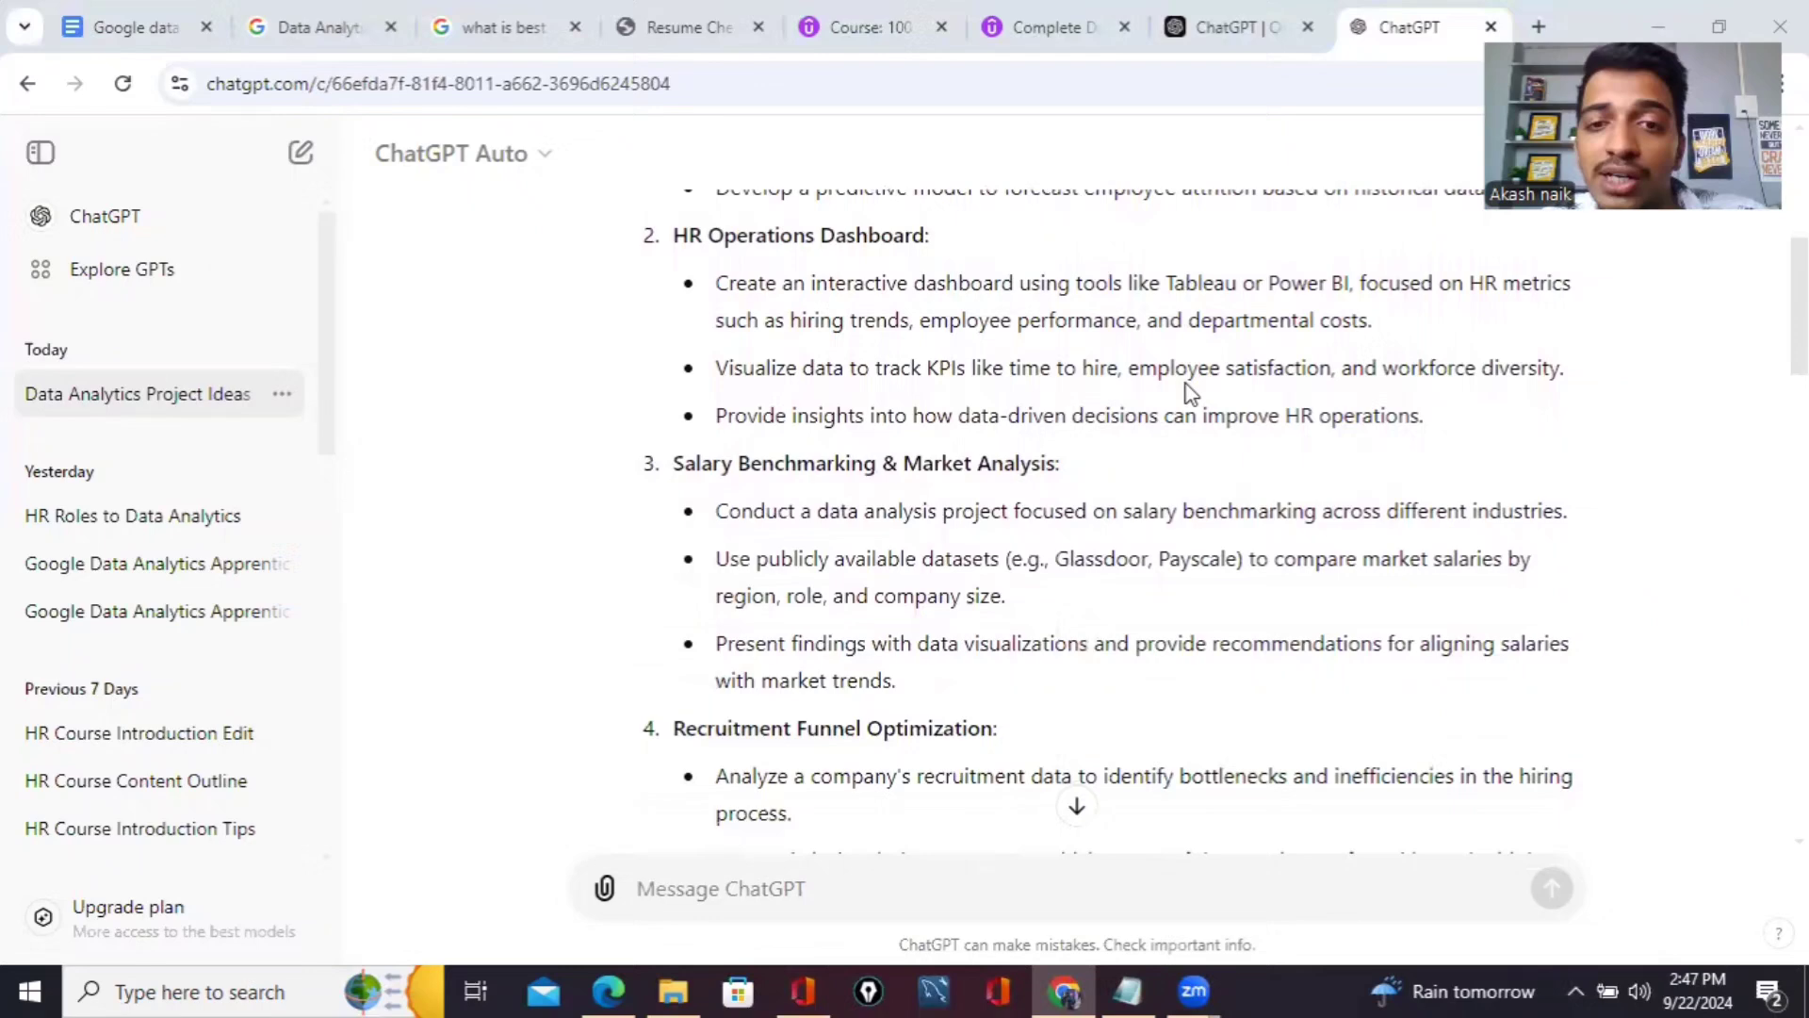
{"action": "scroll", "coordinate": [1192, 394], "scroll_direction": "down", "scroll_amount": 1}
{"action": "scroll", "coordinate": [1192, 394], "scroll_direction": "down", "scroll_amount": 1}
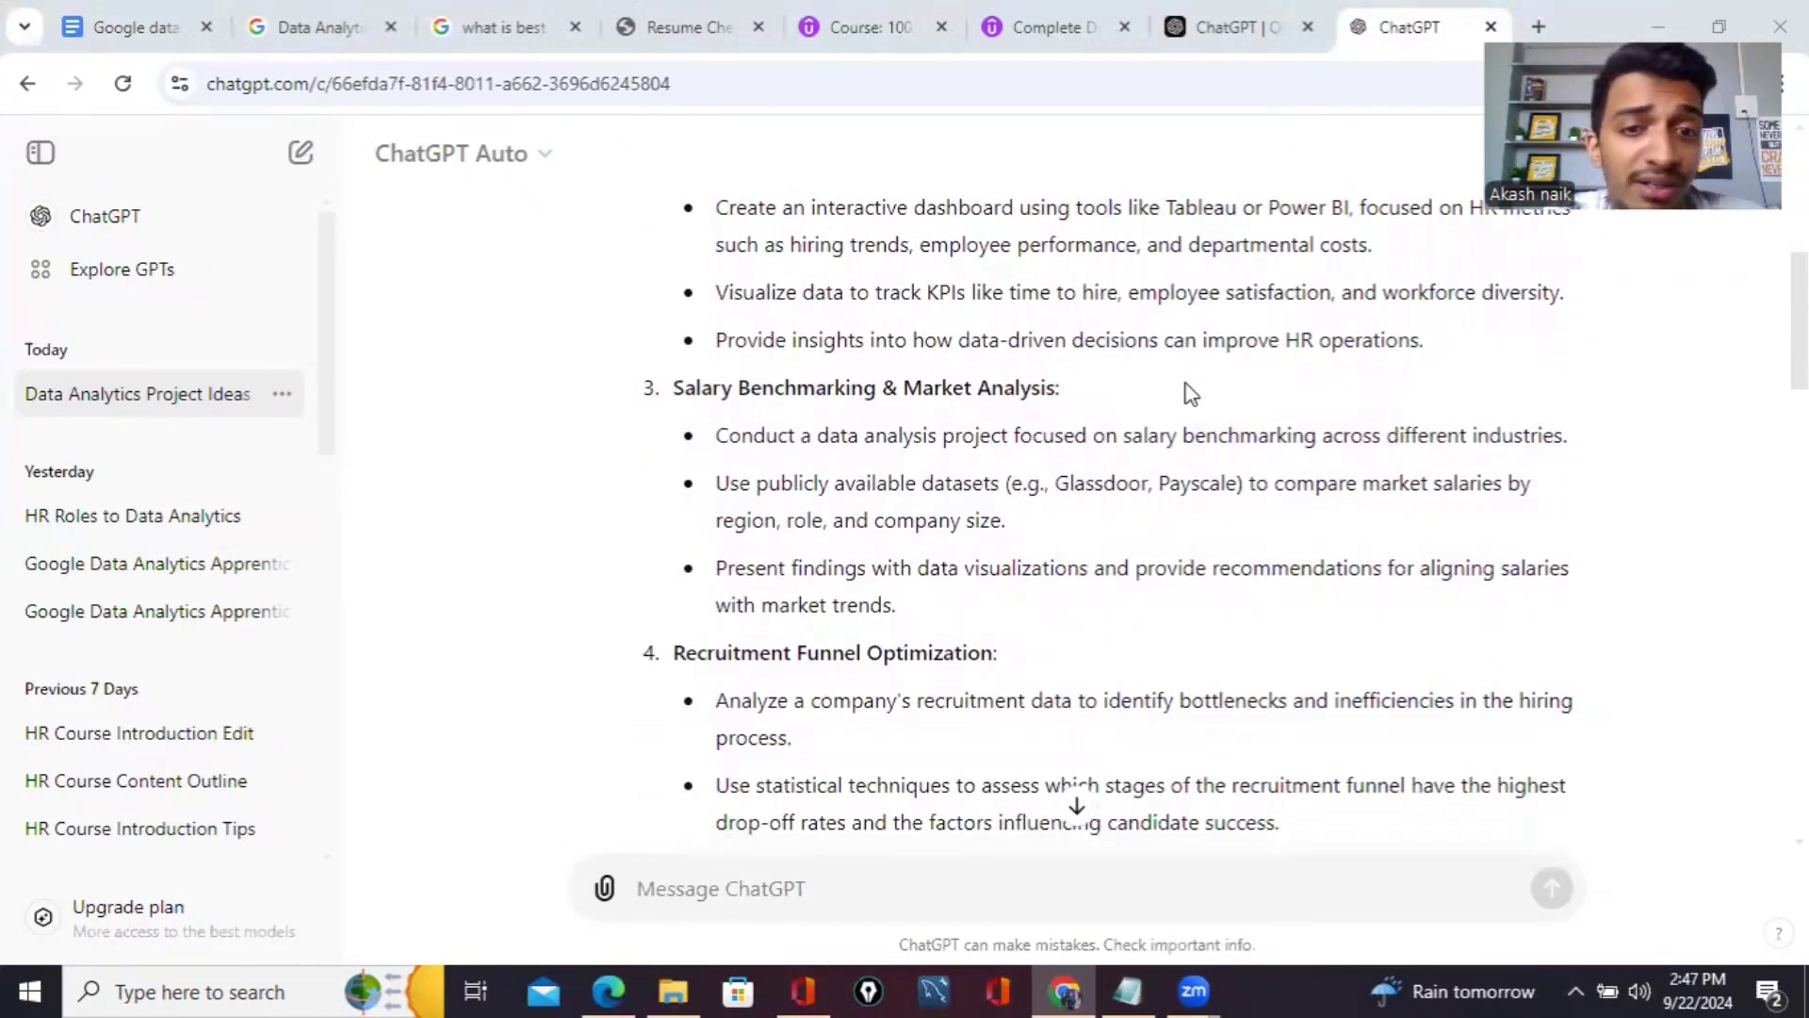
{"action": "scroll", "coordinate": [1192, 394], "scroll_direction": "down", "scroll_amount": 3}
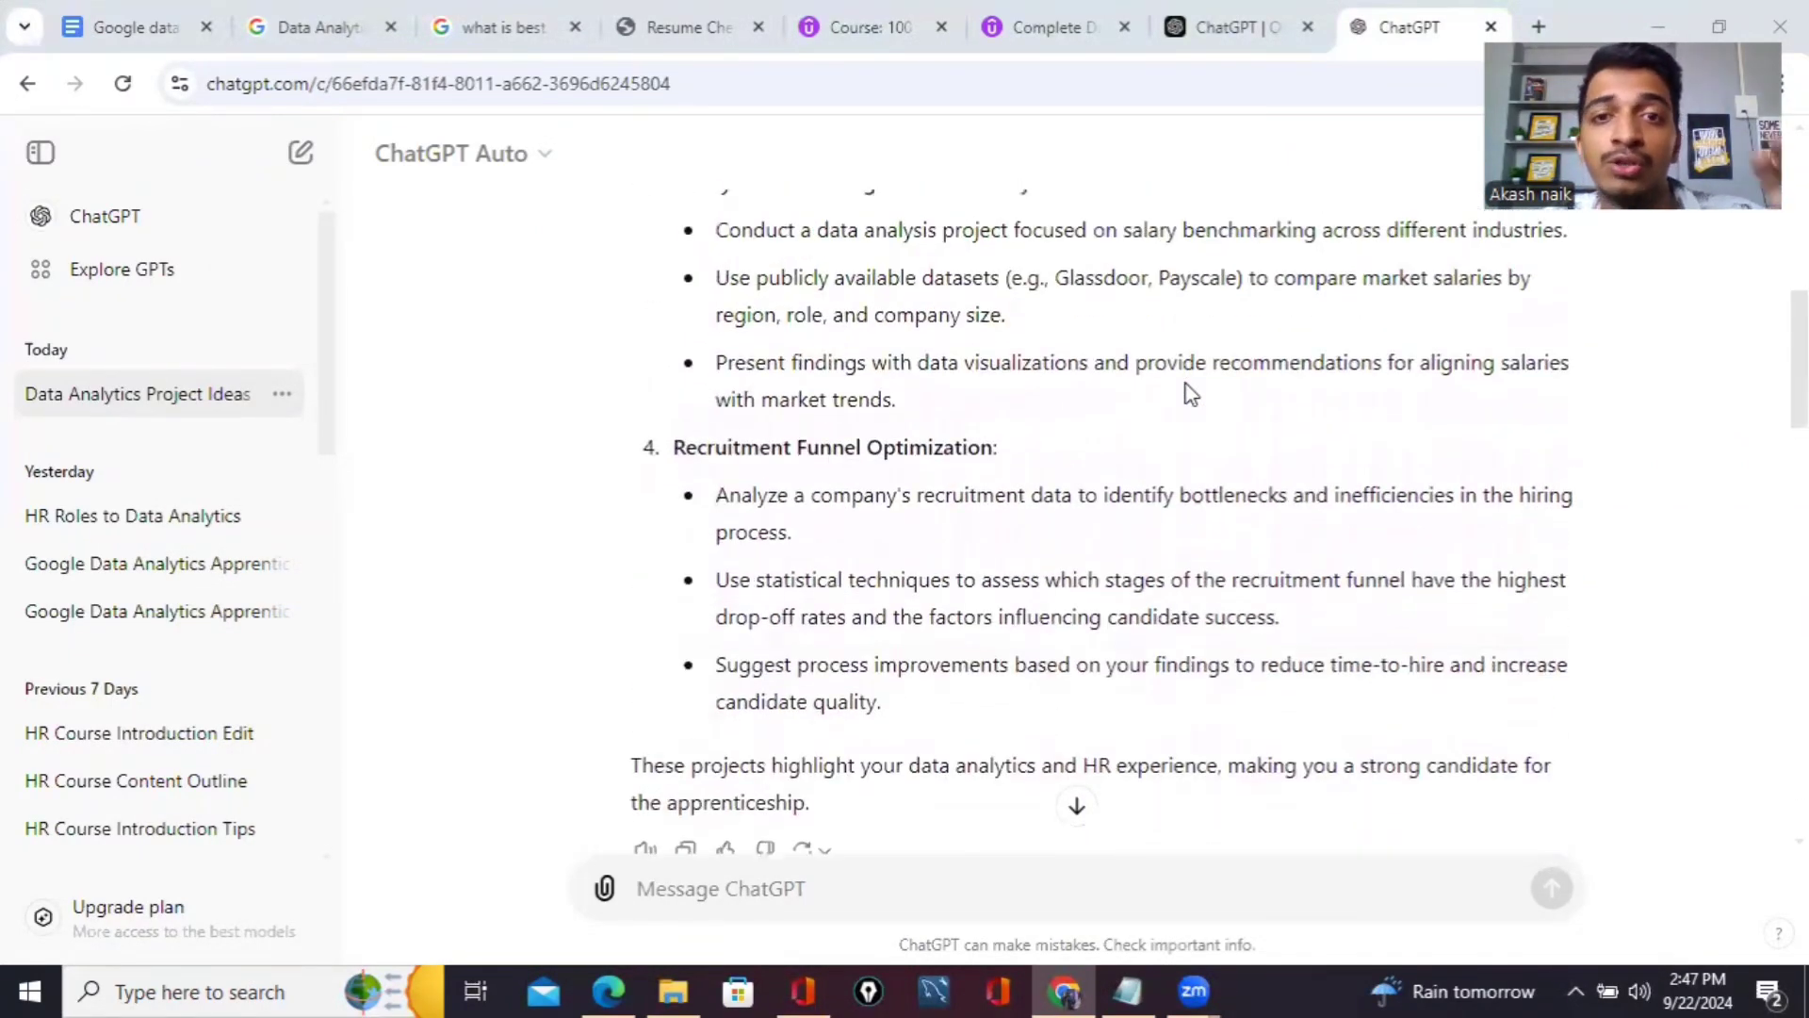
{"action": "scroll", "coordinate": [1192, 394], "scroll_direction": "up", "scroll_amount": 1}
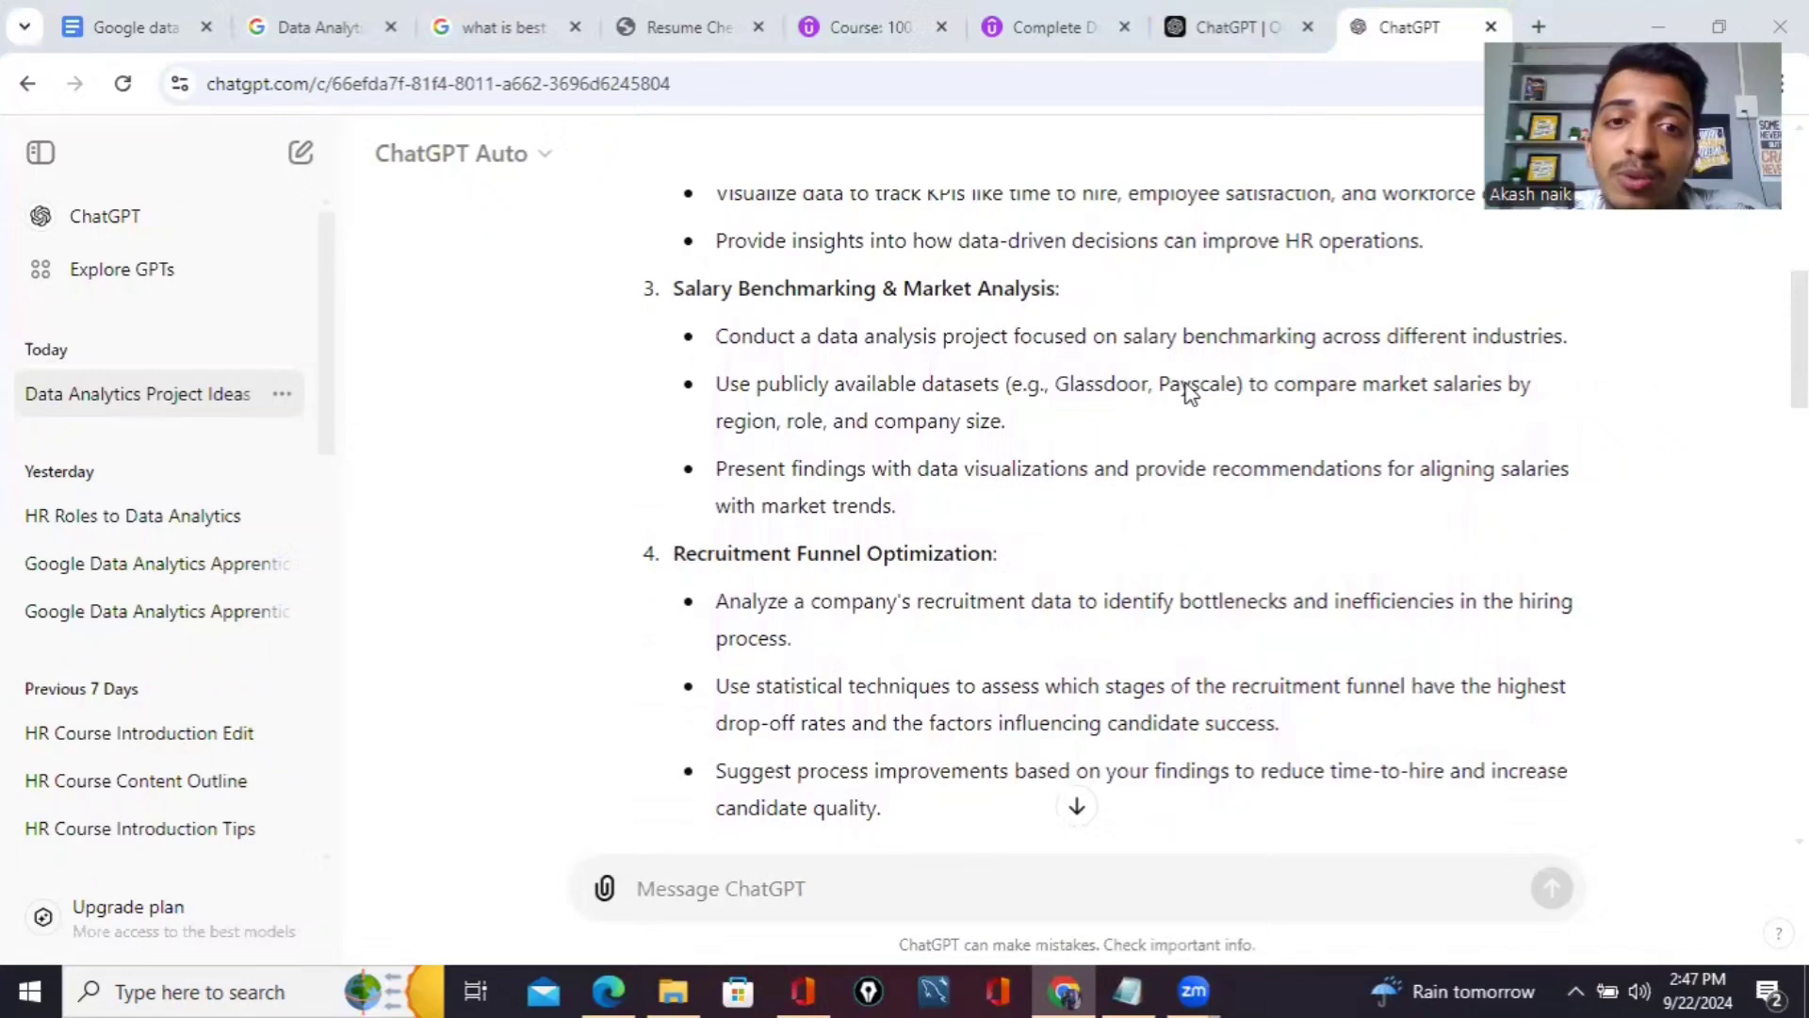
{"action": "scroll", "coordinate": [1190, 393], "scroll_direction": "up", "scroll_amount": 3}
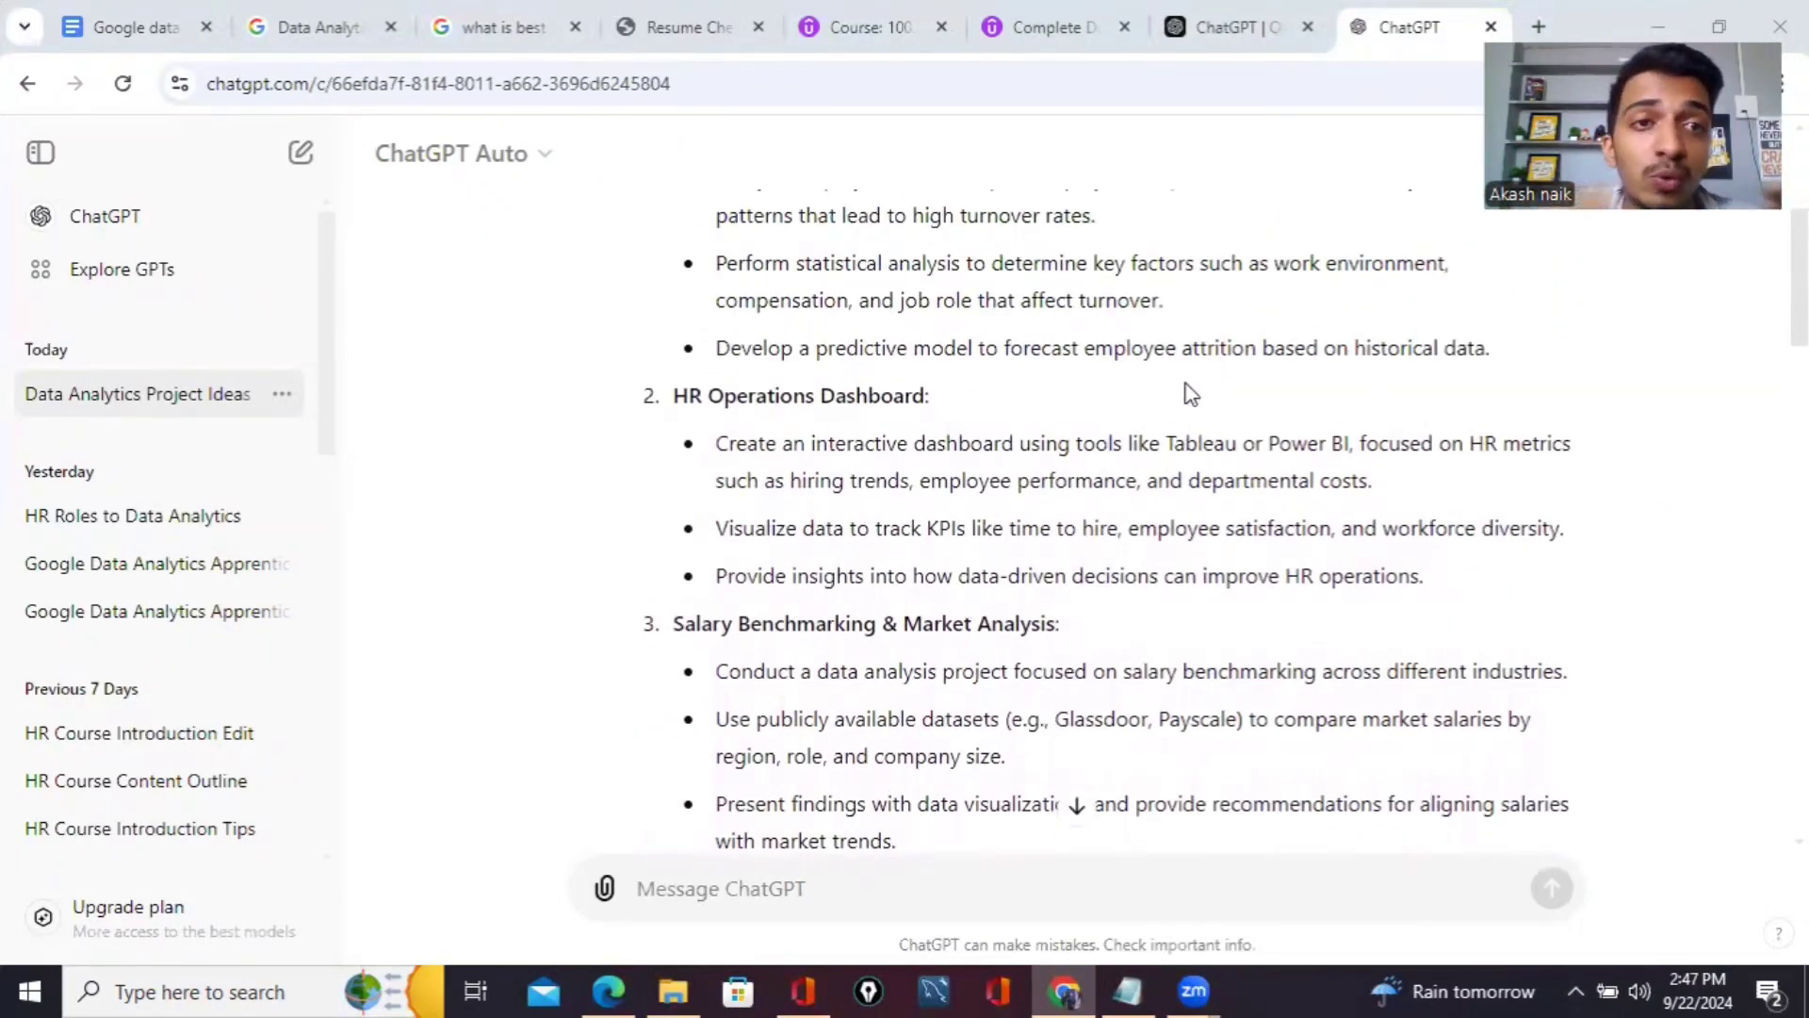
Go back to the Google Careers Data Analytics Apprenticeship posting.
{"action": "left_click", "coordinate": [381, 17]}
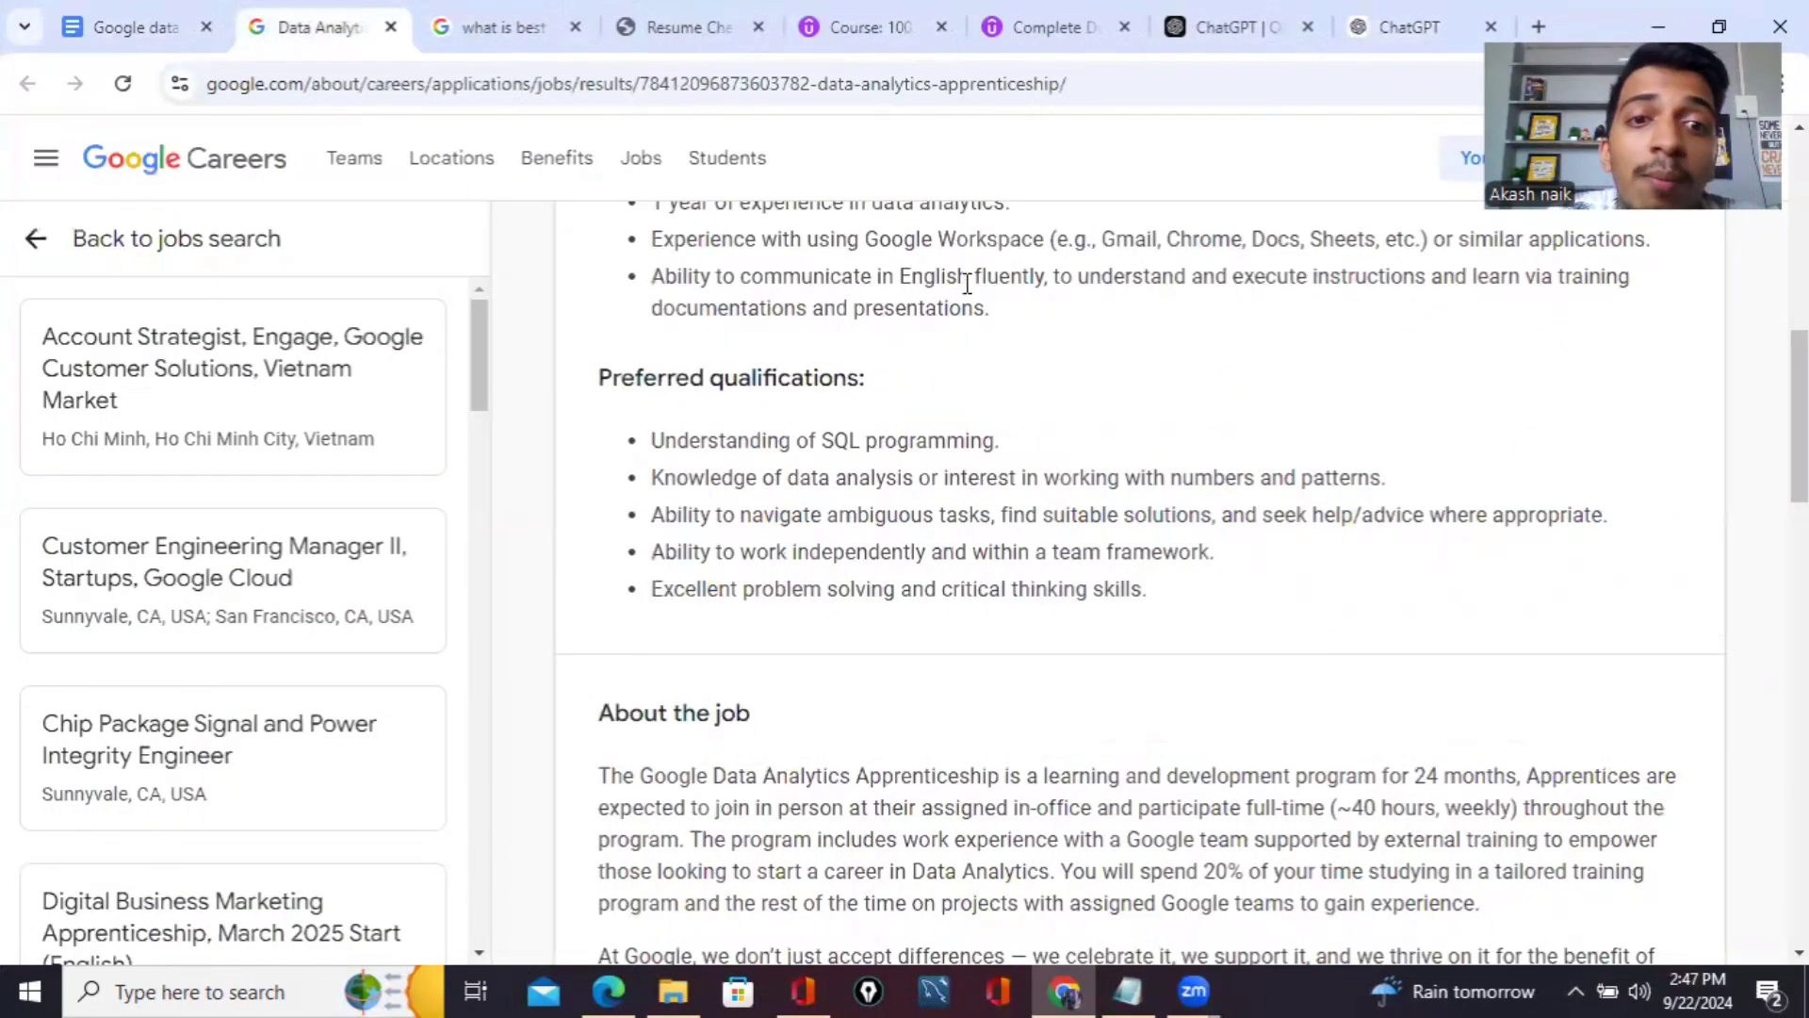
{"action": "scroll", "coordinate": [967, 283], "scroll_direction": "up", "scroll_amount": 4}
{"action": "scroll", "coordinate": [966, 282], "scroll_direction": "up", "scroll_amount": 5}
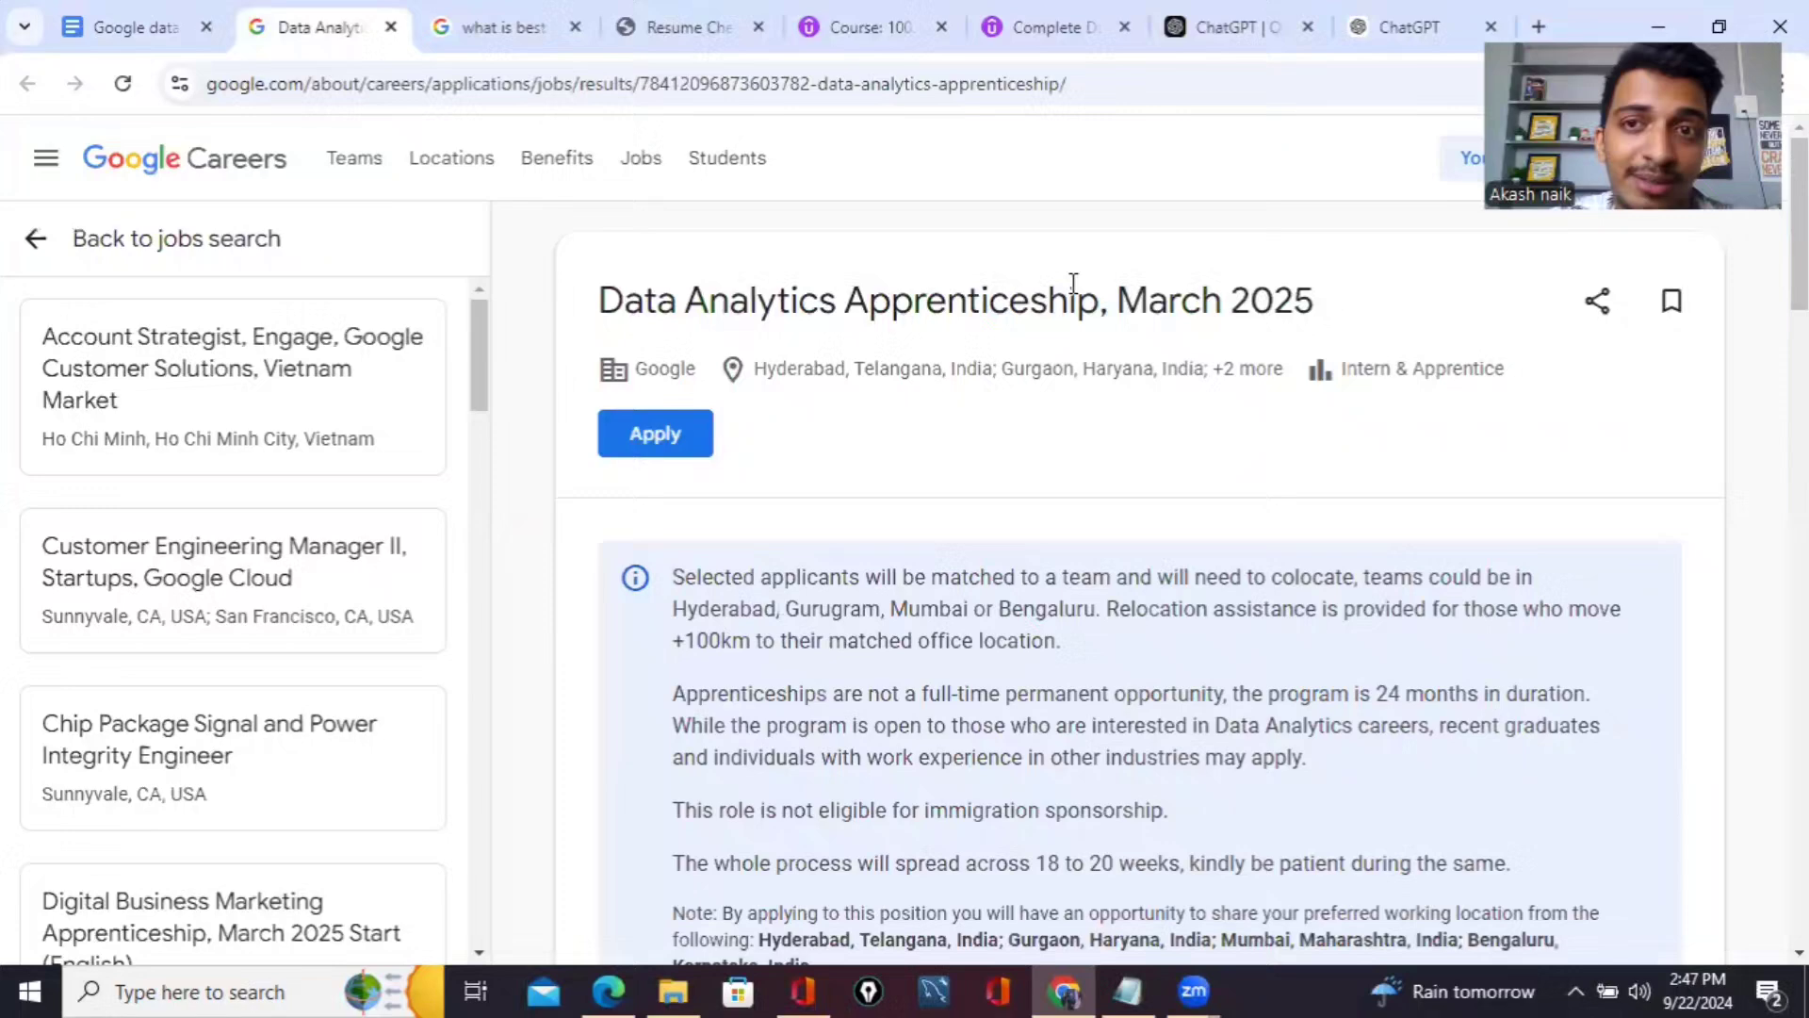
{"action": "left_click", "coordinate": [1440, 13]}
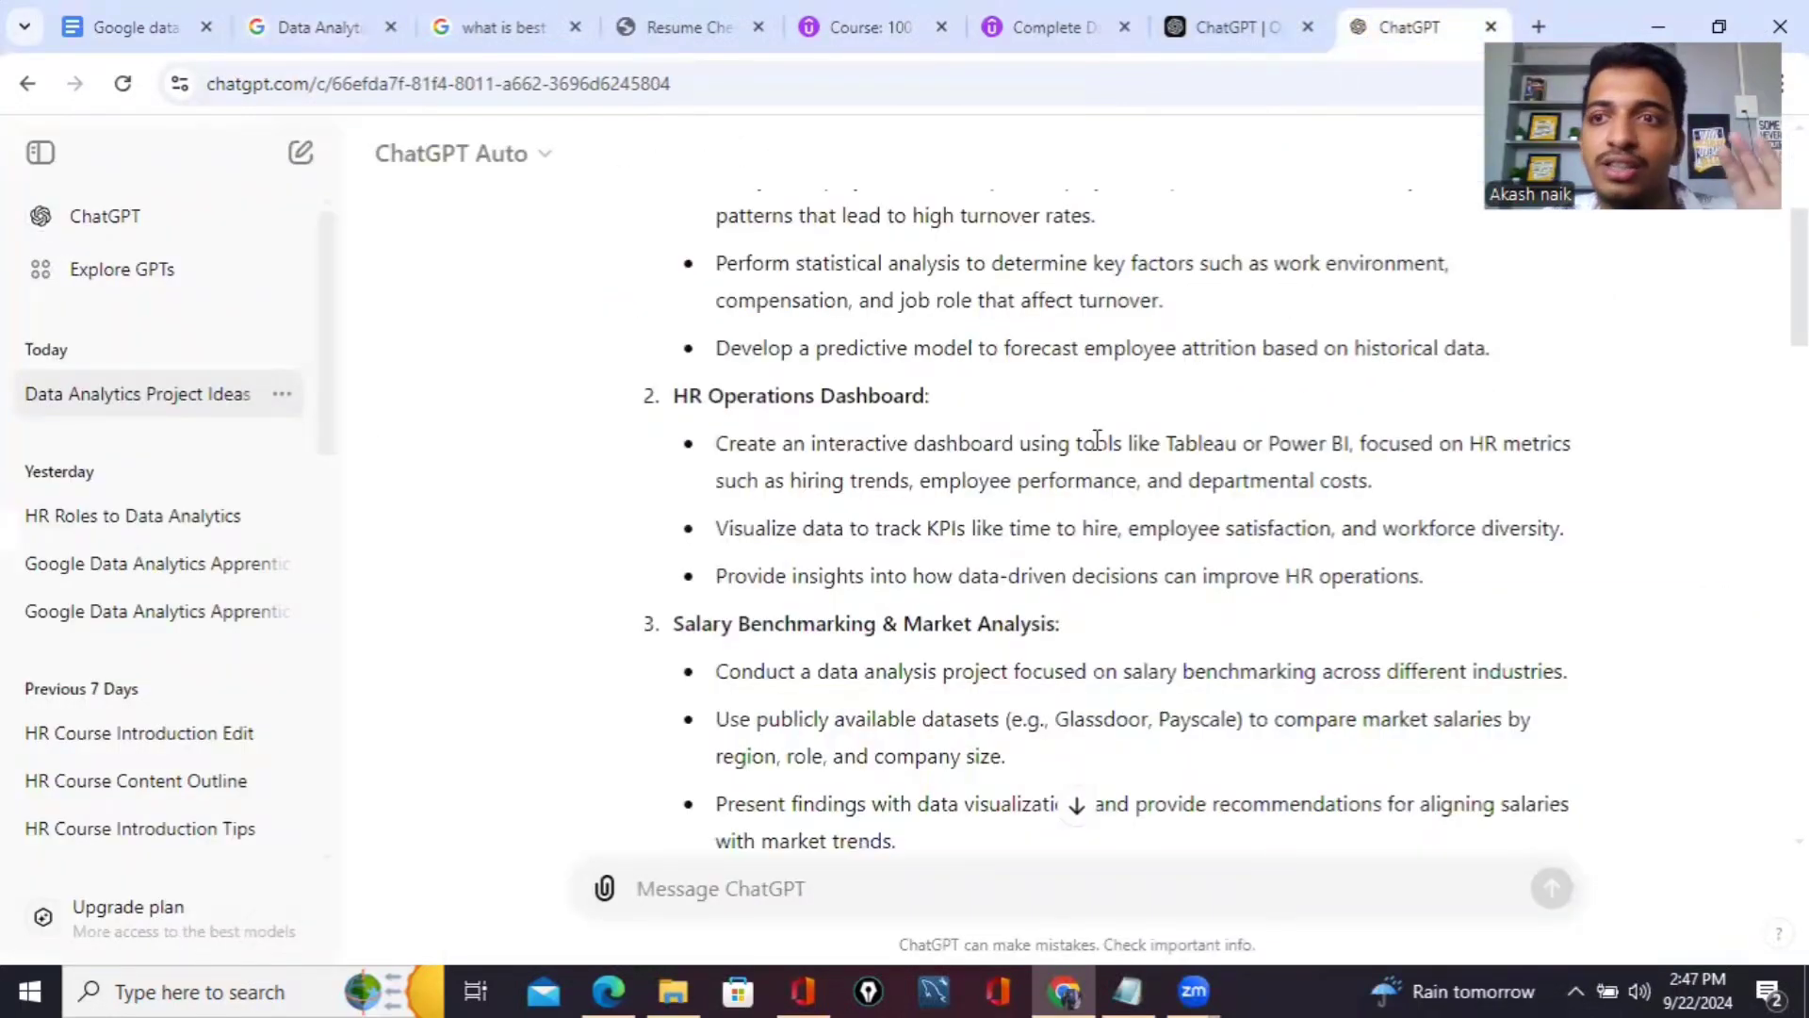
{"action": "scroll", "coordinate": [1099, 433], "scroll_direction": "up", "scroll_amount": 2}
{"action": "scroll", "coordinate": [1097, 440], "scroll_direction": "up", "scroll_amount": 1}
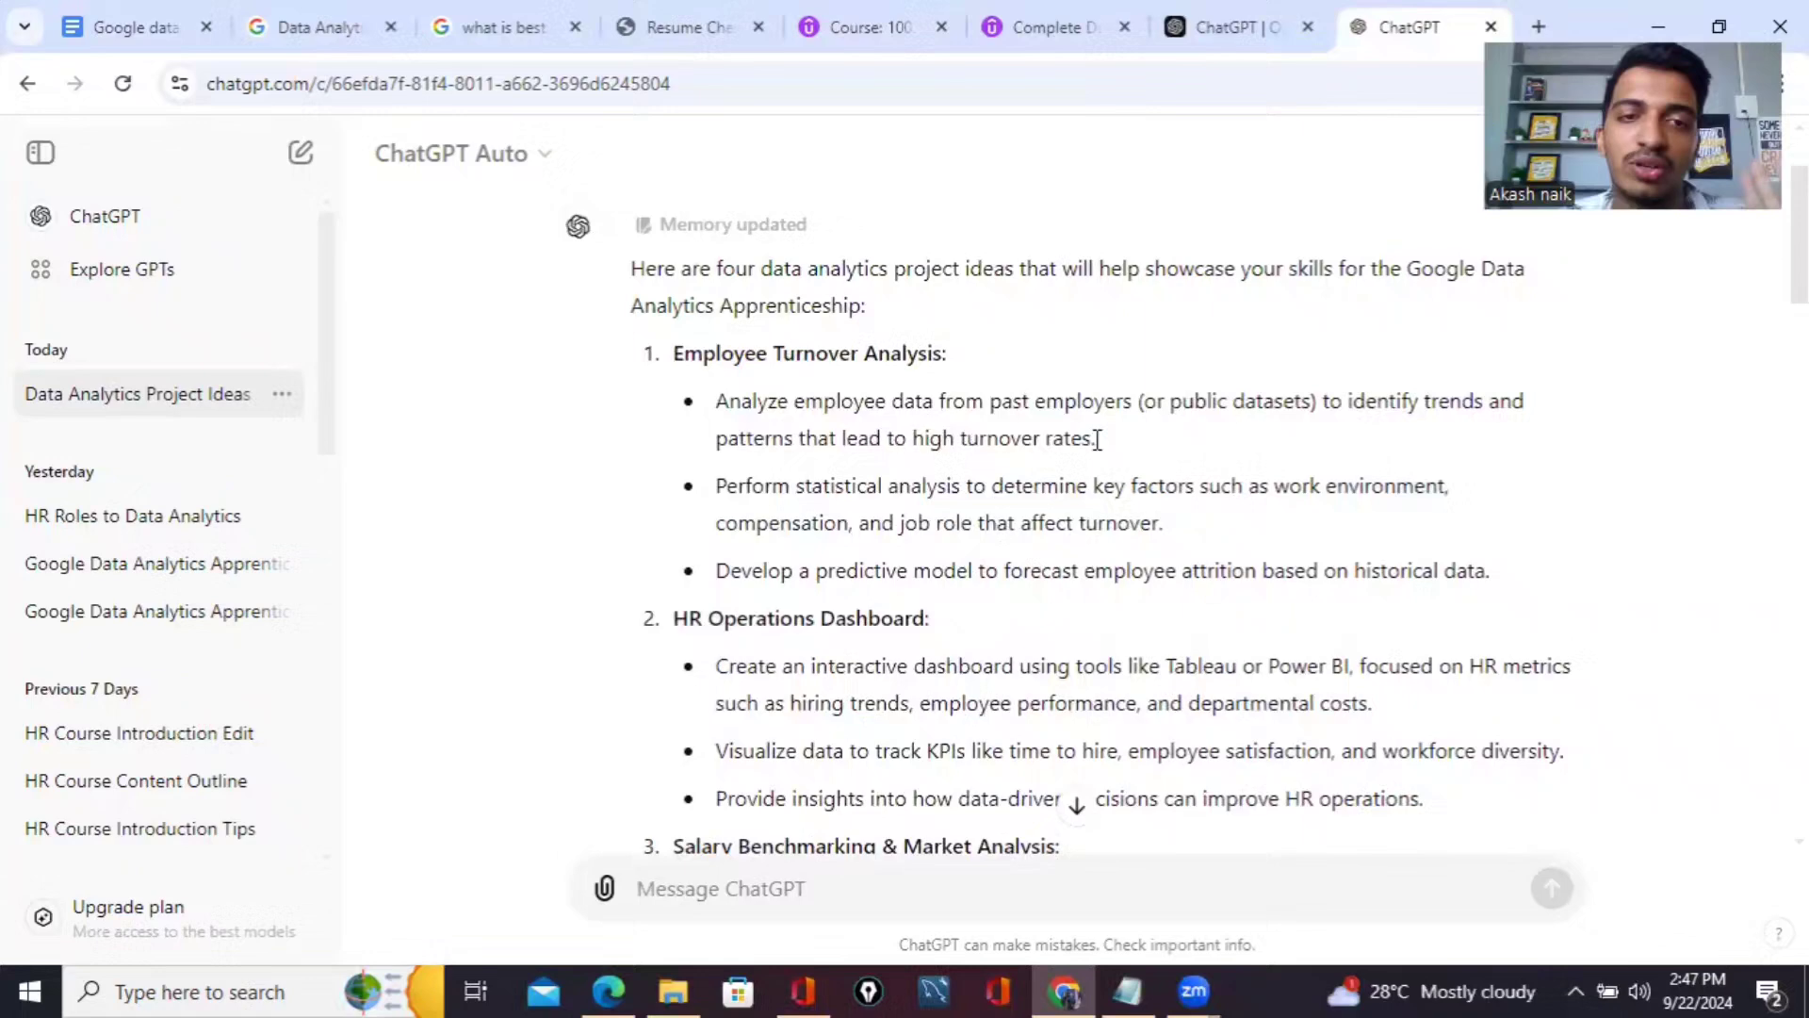
{"action": "scroll", "coordinate": [1097, 440], "scroll_direction": "down", "scroll_amount": 10}
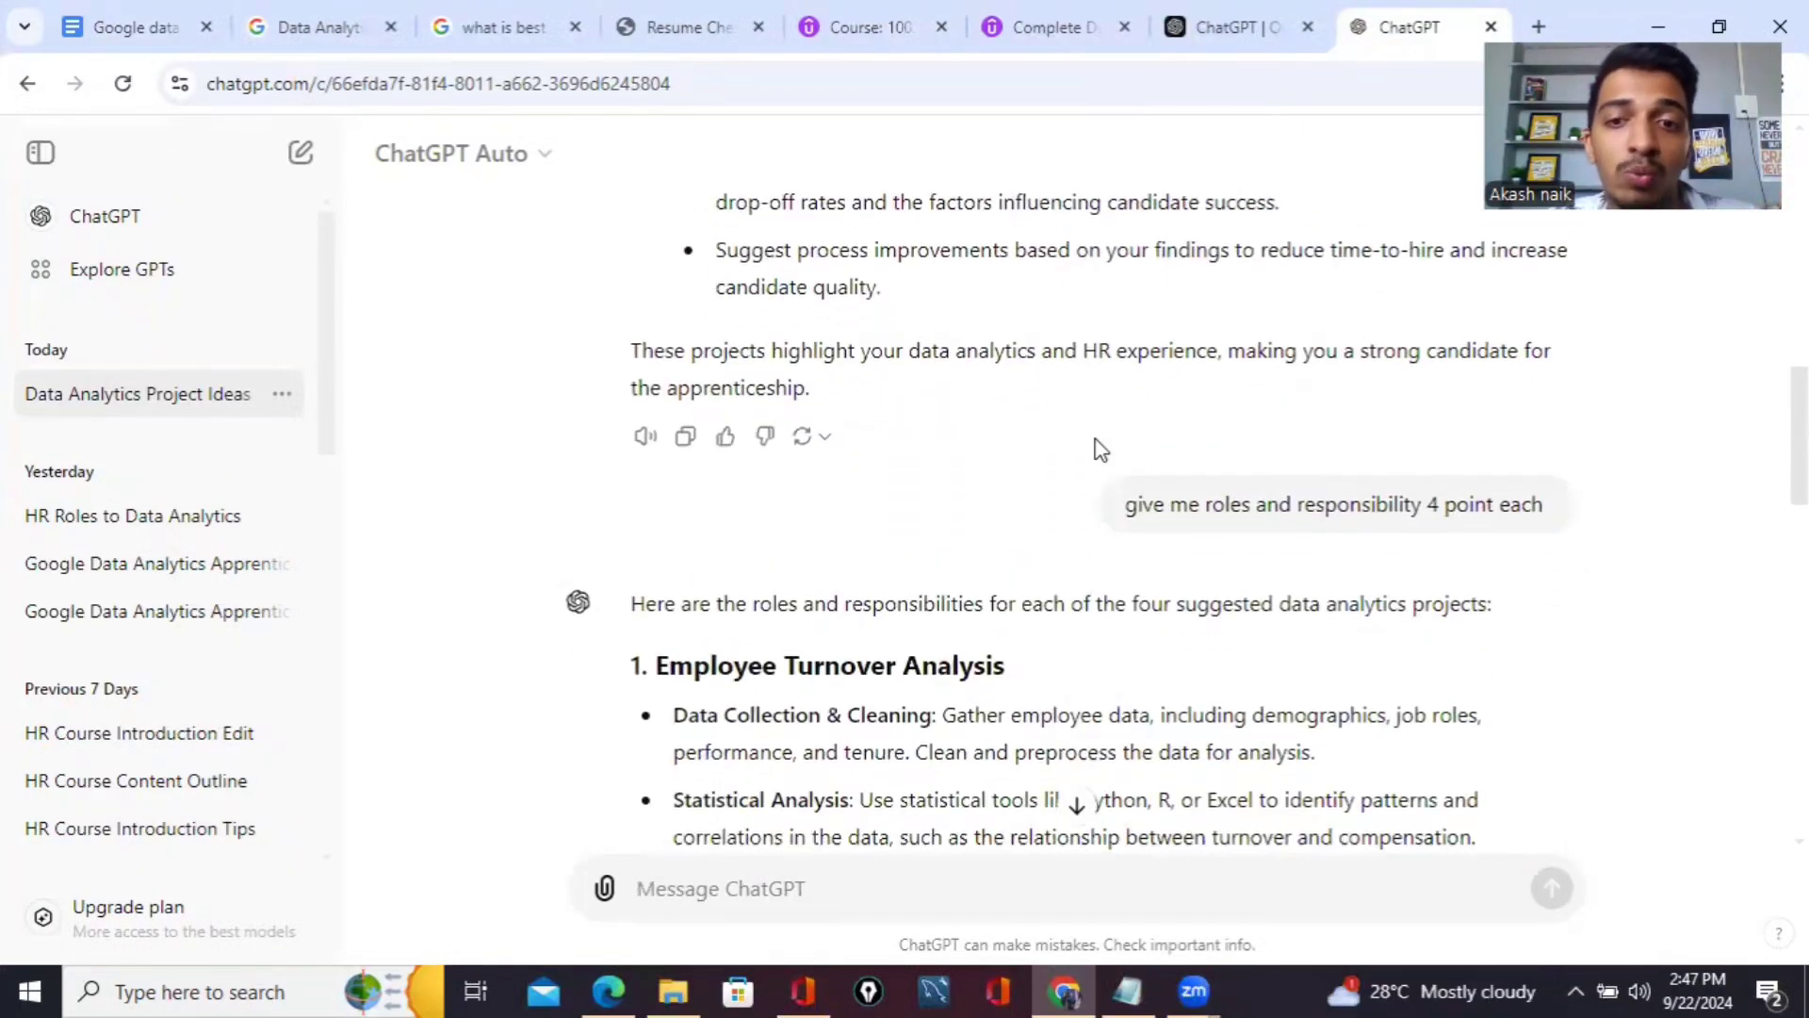
{"action": "scroll", "coordinate": [1095, 443], "scroll_direction": "up", "scroll_amount": 4}
{"action": "scroll", "coordinate": [1101, 449], "scroll_direction": "down", "scroll_amount": 7}
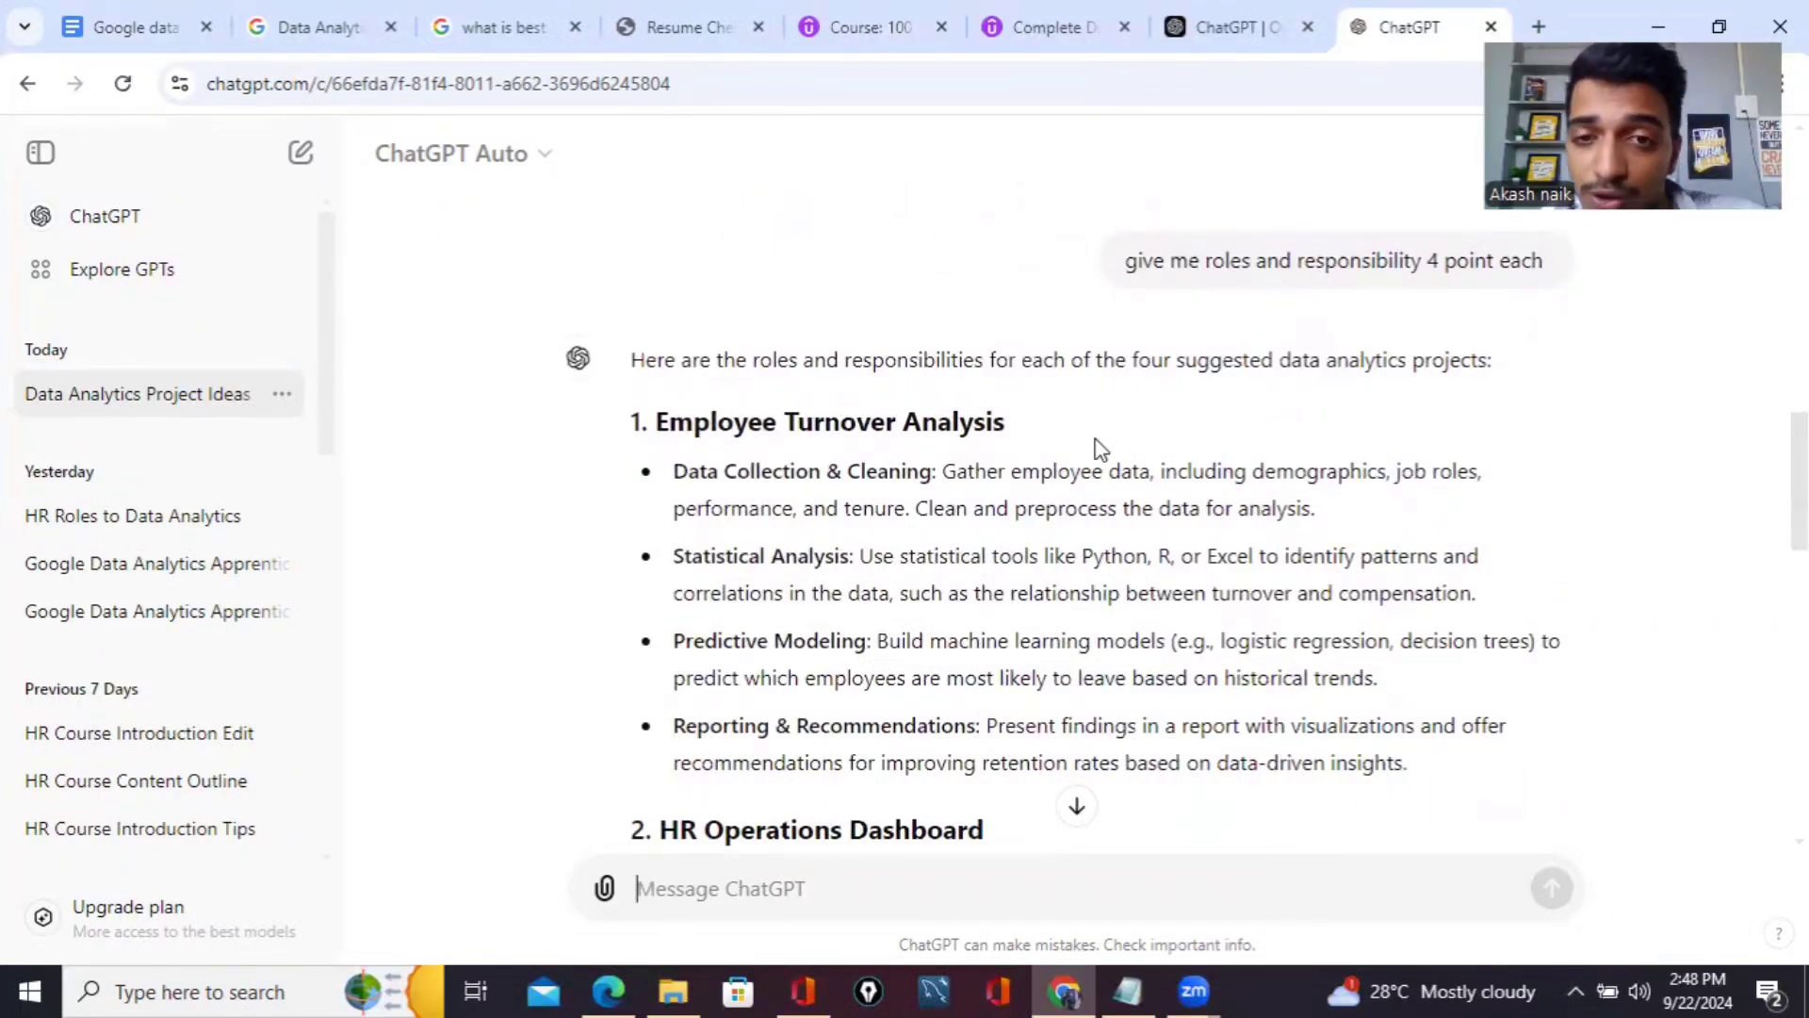
{"action": "scroll", "coordinate": [1084, 502], "scroll_direction": "down", "scroll_amount": 1}
{"action": "scroll", "coordinate": [1079, 493], "scroll_direction": "down", "scroll_amount": 2}
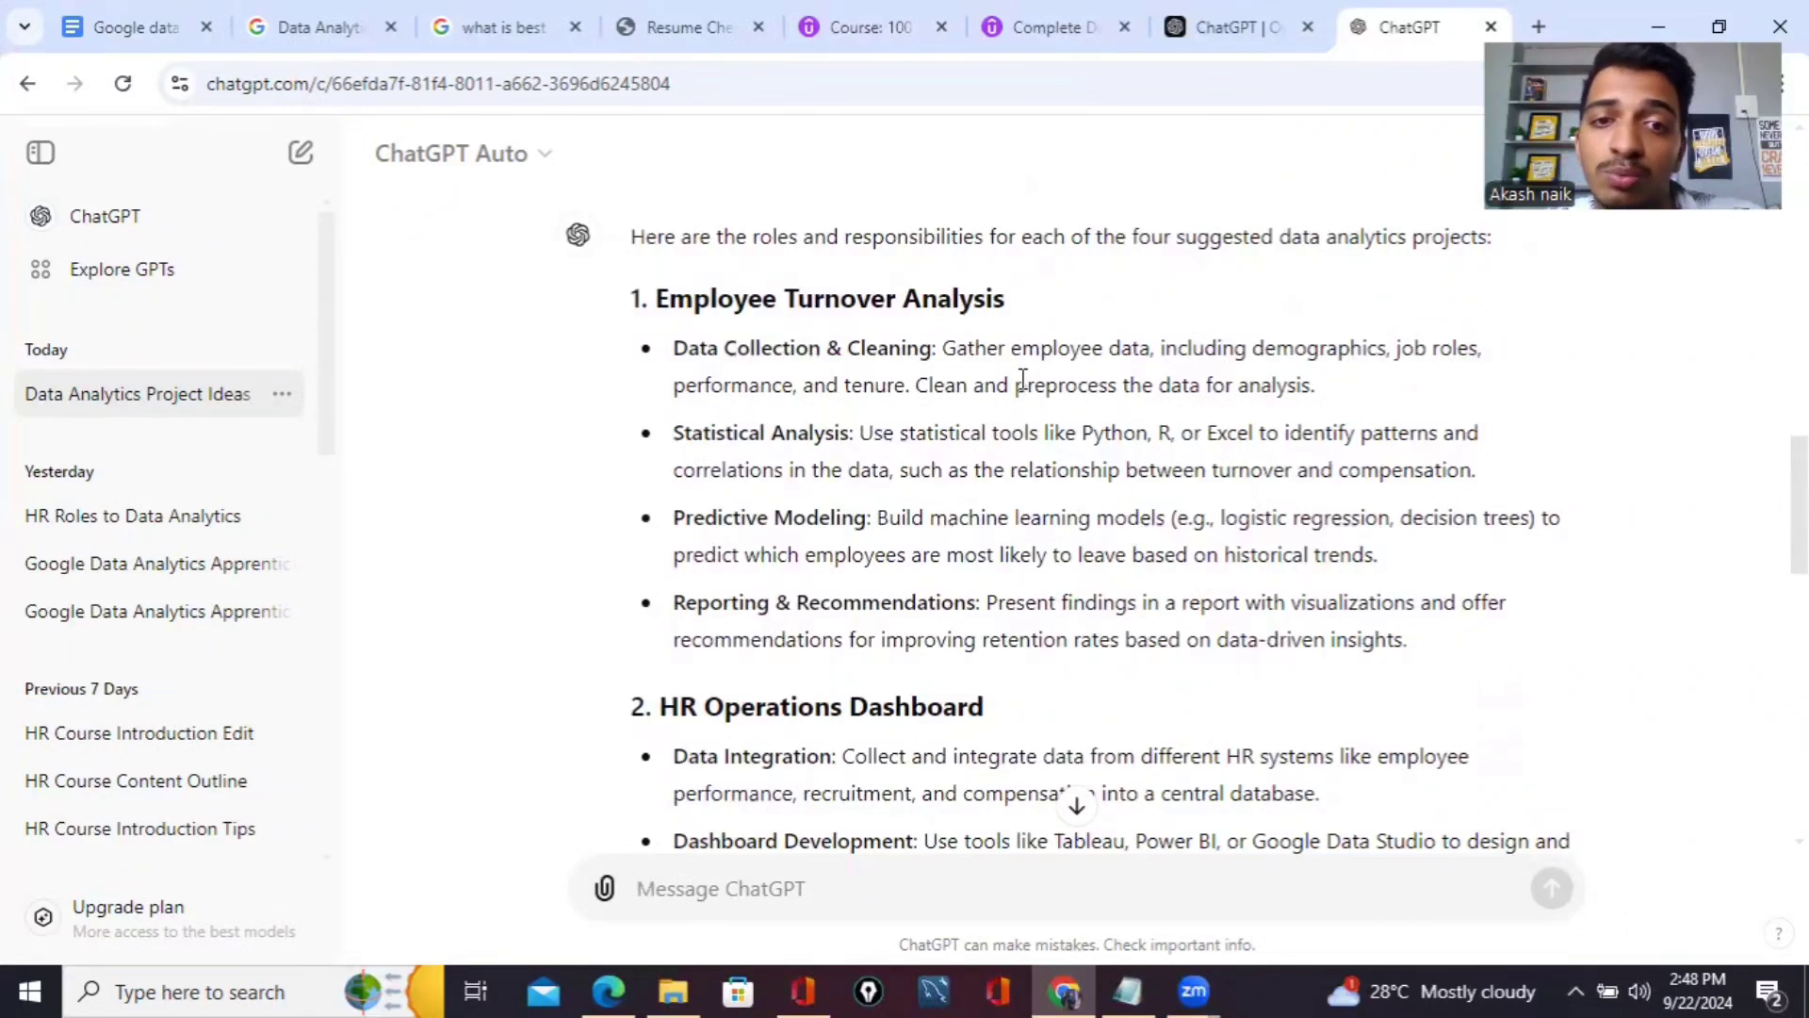
{"action": "scroll", "coordinate": [1023, 377], "scroll_direction": "down", "scroll_amount": 1}
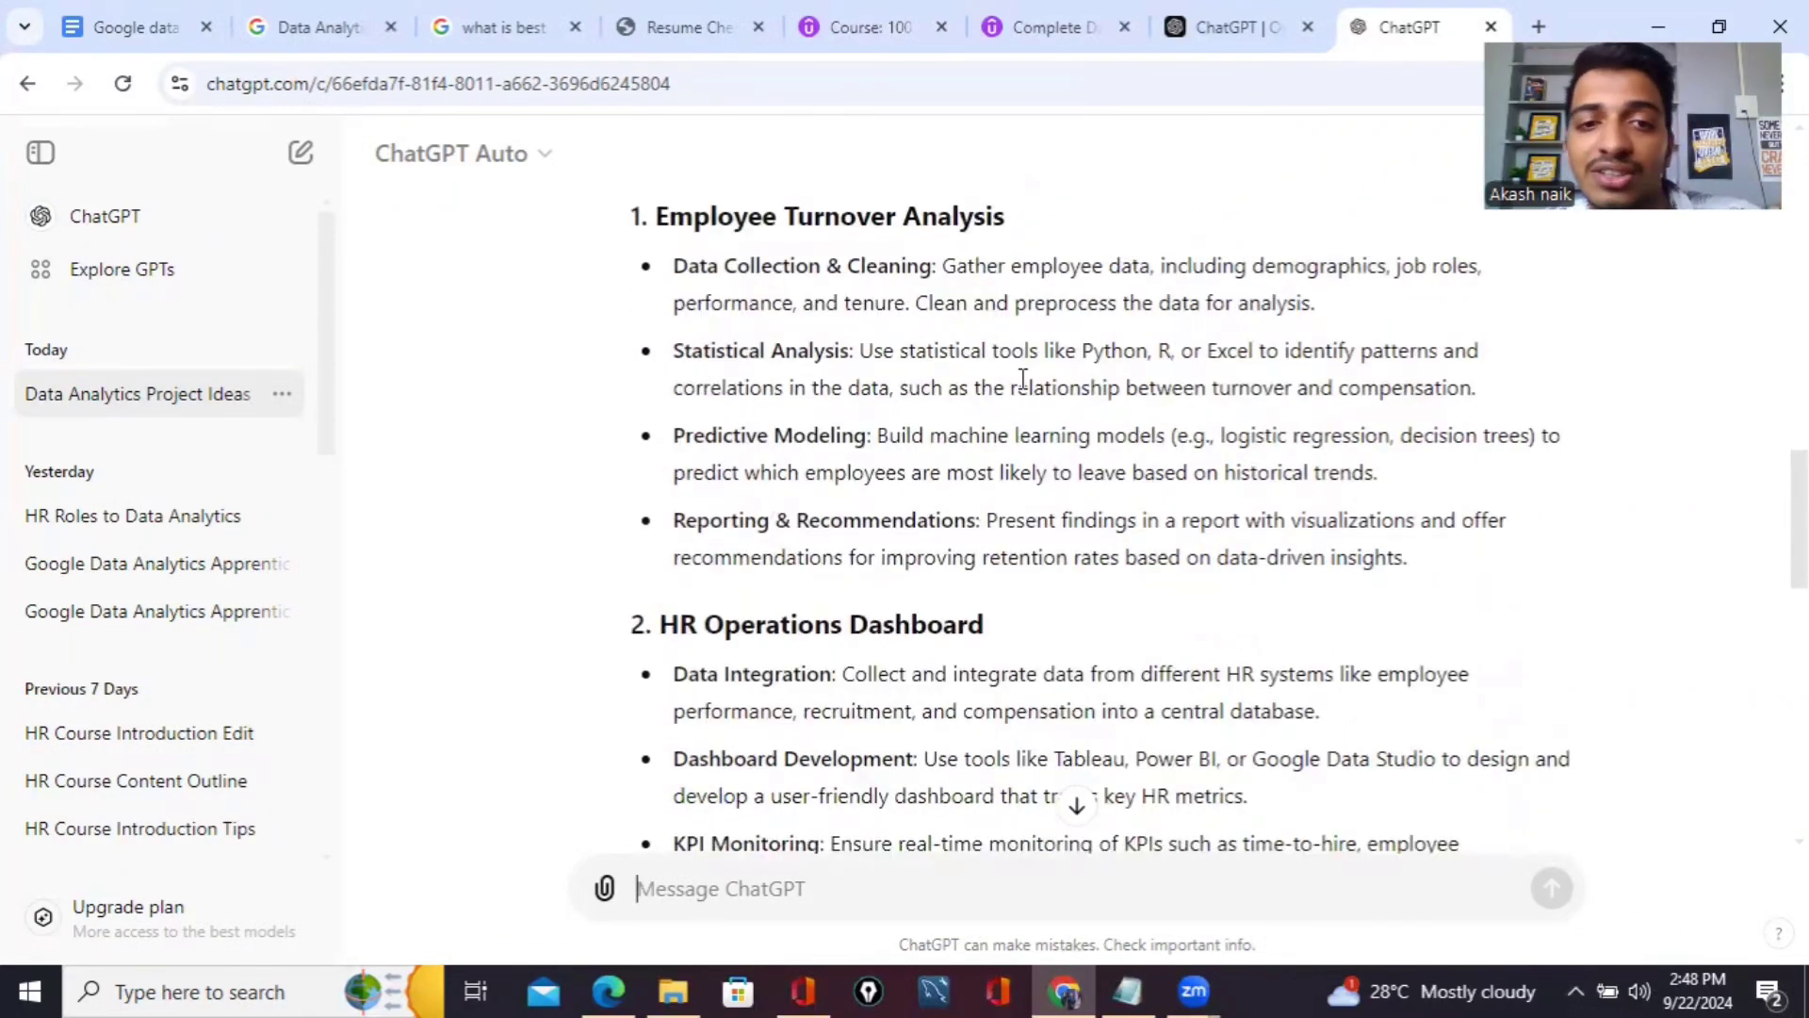
{"action": "scroll", "coordinate": [1022, 378], "scroll_direction": "down", "scroll_amount": 2}
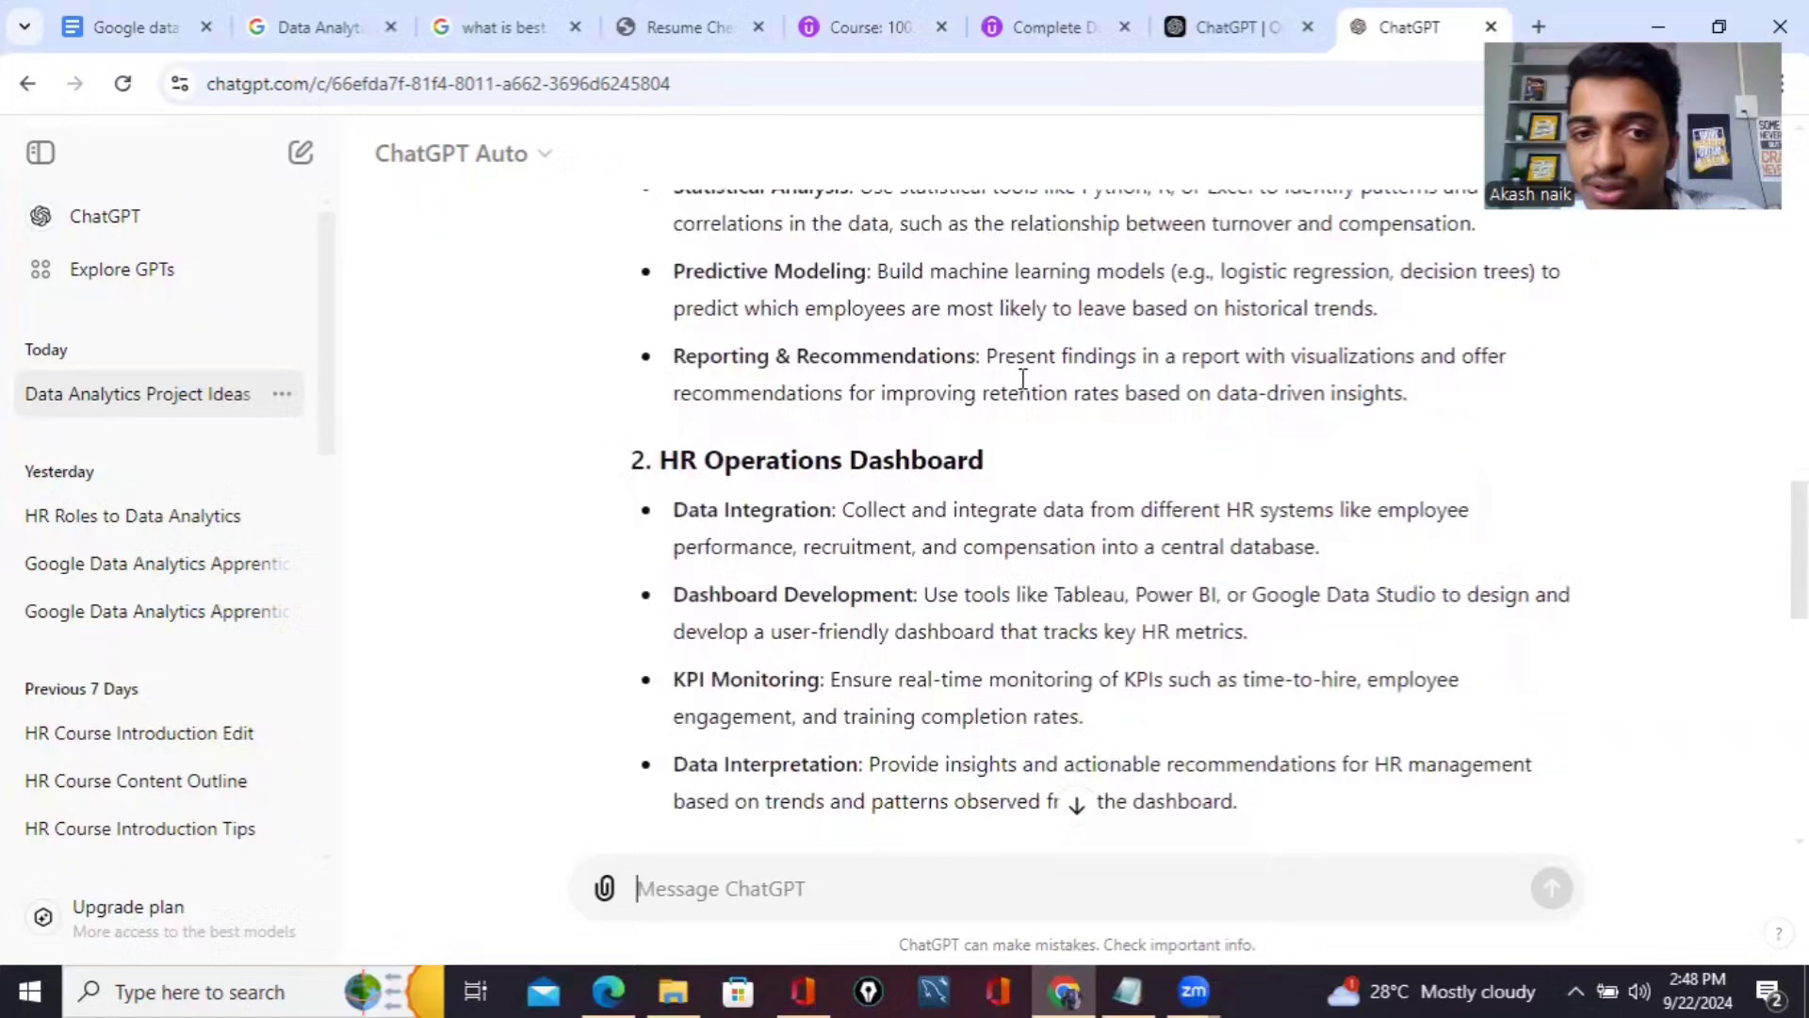
{"action": "scroll", "coordinate": [1023, 378], "scroll_direction": "down", "scroll_amount": 2}
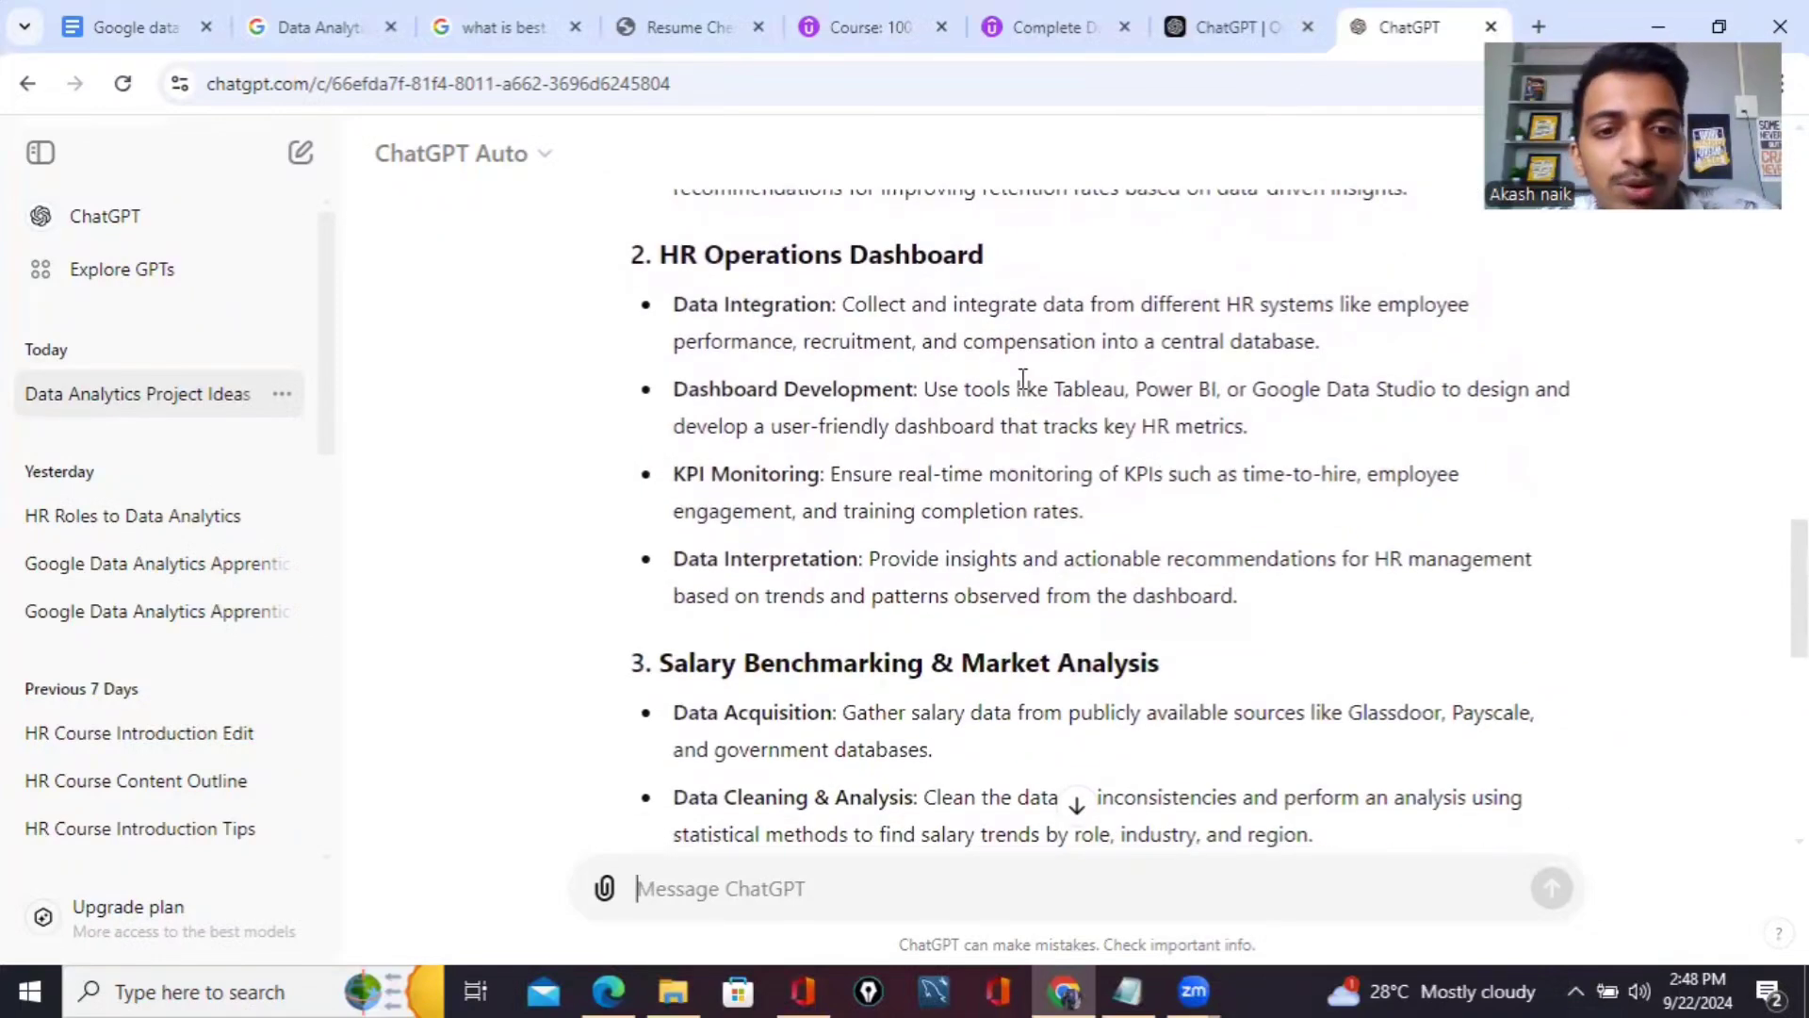
{"action": "scroll", "coordinate": [1022, 378], "scroll_direction": "down", "scroll_amount": 1}
{"action": "scroll", "coordinate": [1117, 507], "scroll_direction": "down", "scroll_amount": 2}
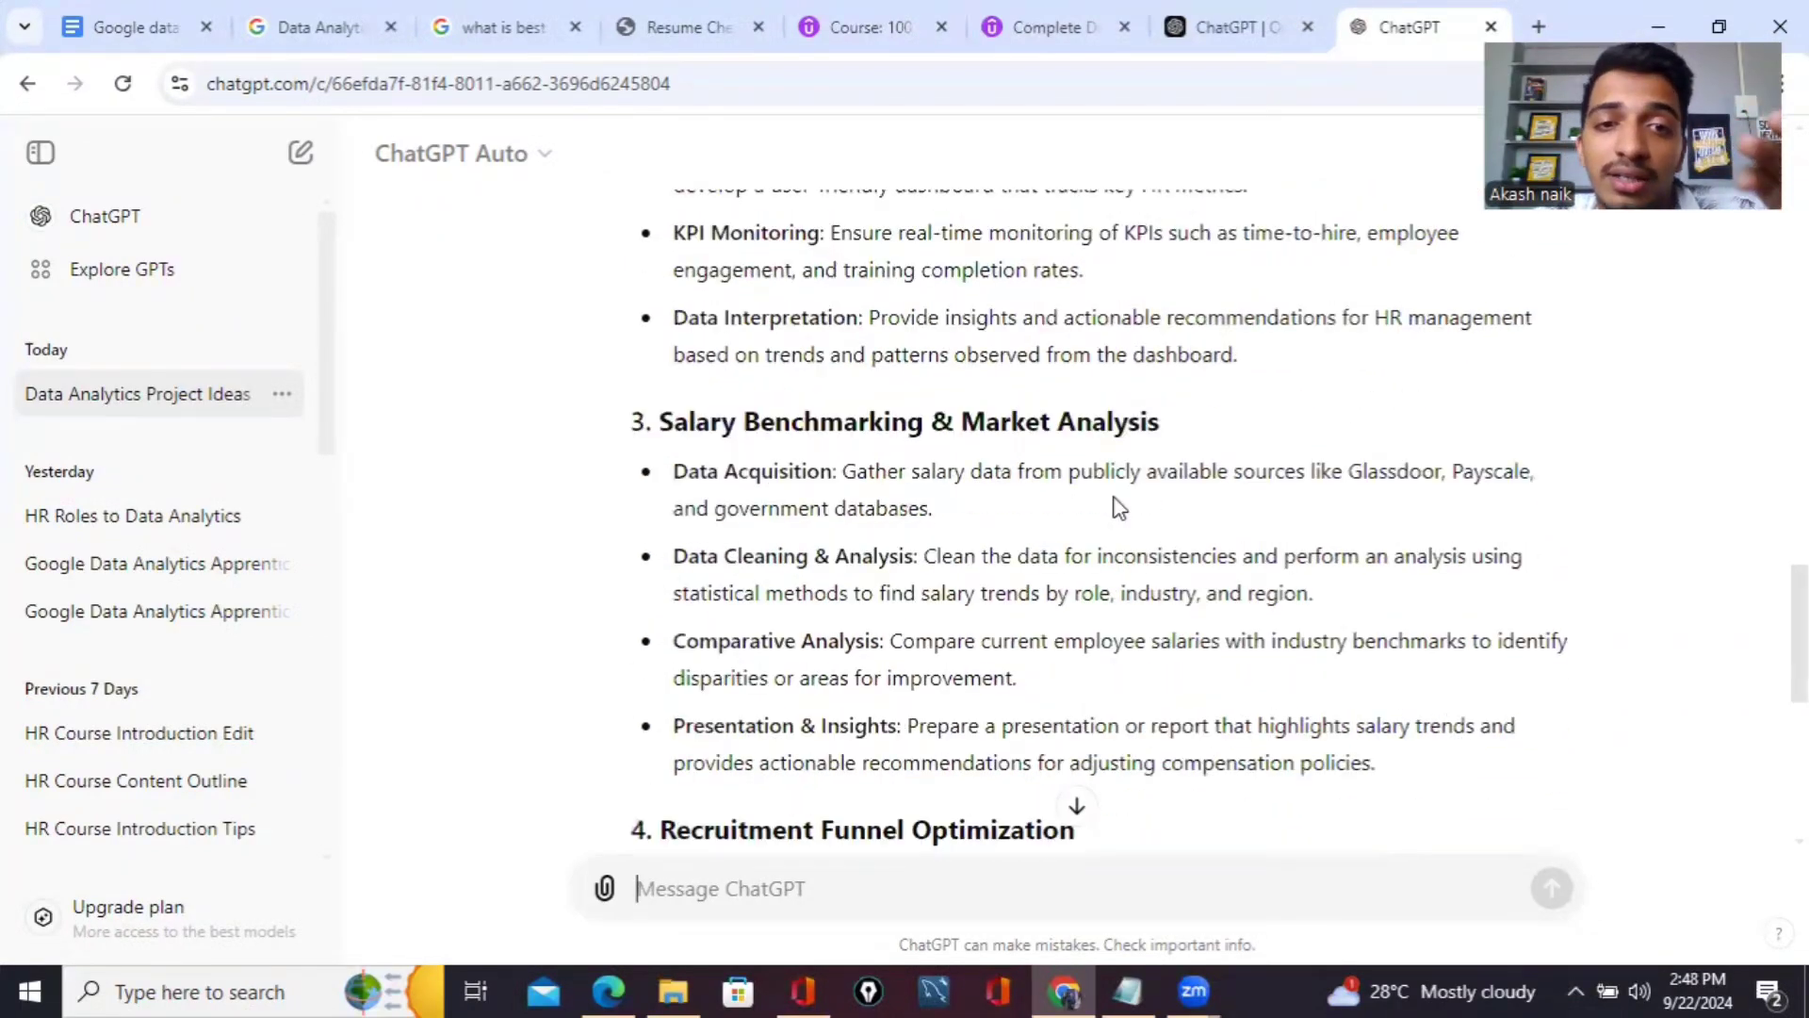
{"action": "scroll", "coordinate": [1116, 507], "scroll_direction": "down", "scroll_amount": 3}
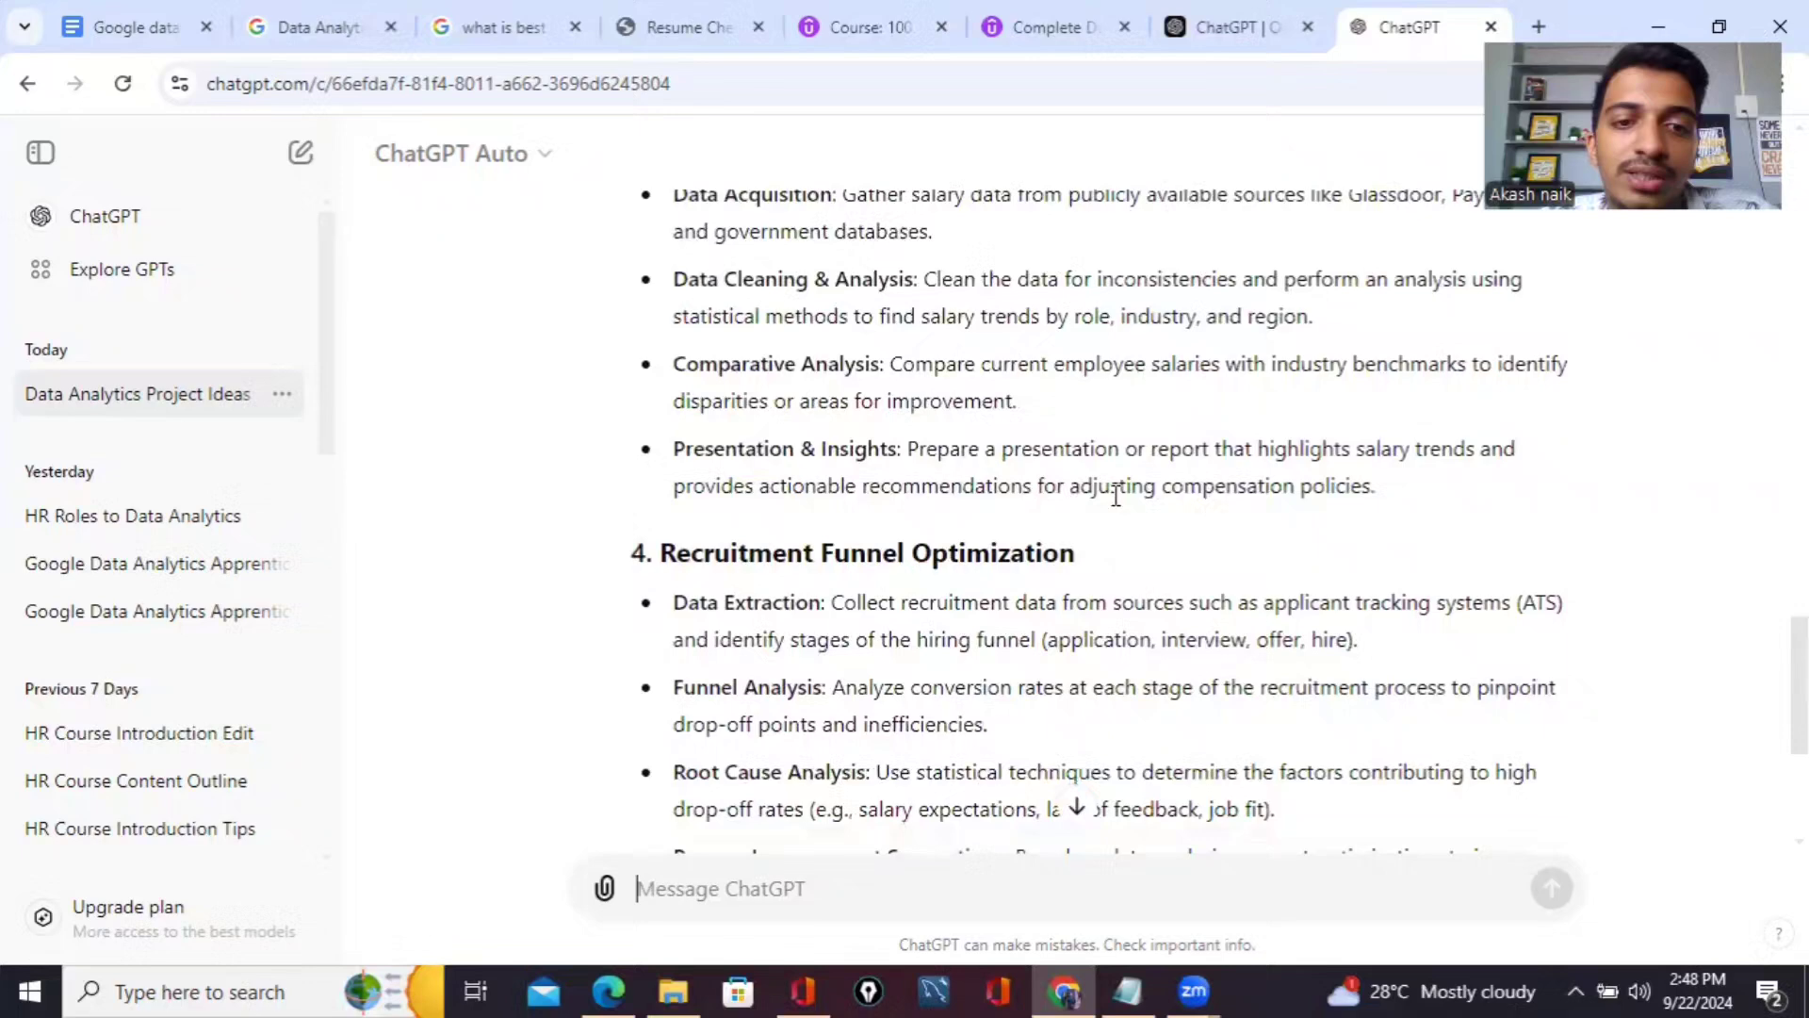
{"action": "scroll", "coordinate": [1116, 496], "scroll_direction": "down", "scroll_amount": 2}
{"action": "scroll", "coordinate": [1116, 499], "scroll_direction": "down", "scroll_amount": 1}
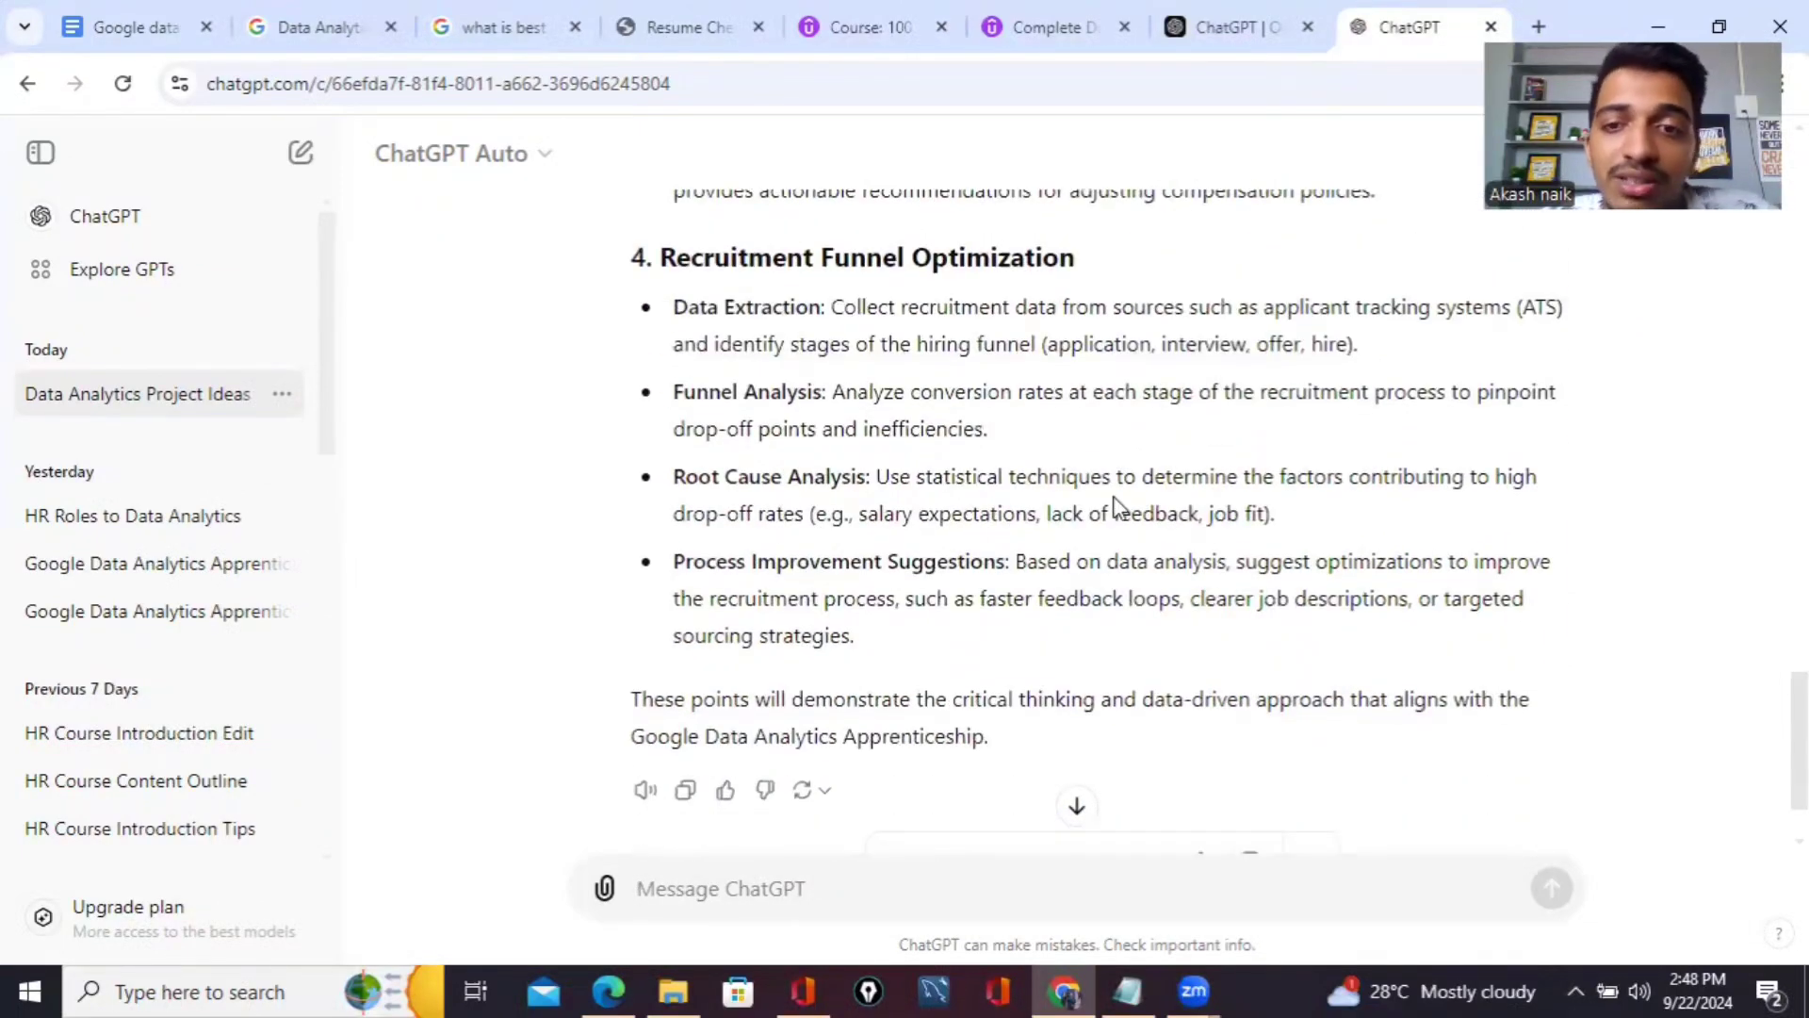
{"action": "scroll", "coordinate": [1115, 506], "scroll_direction": "up", "scroll_amount": 3}
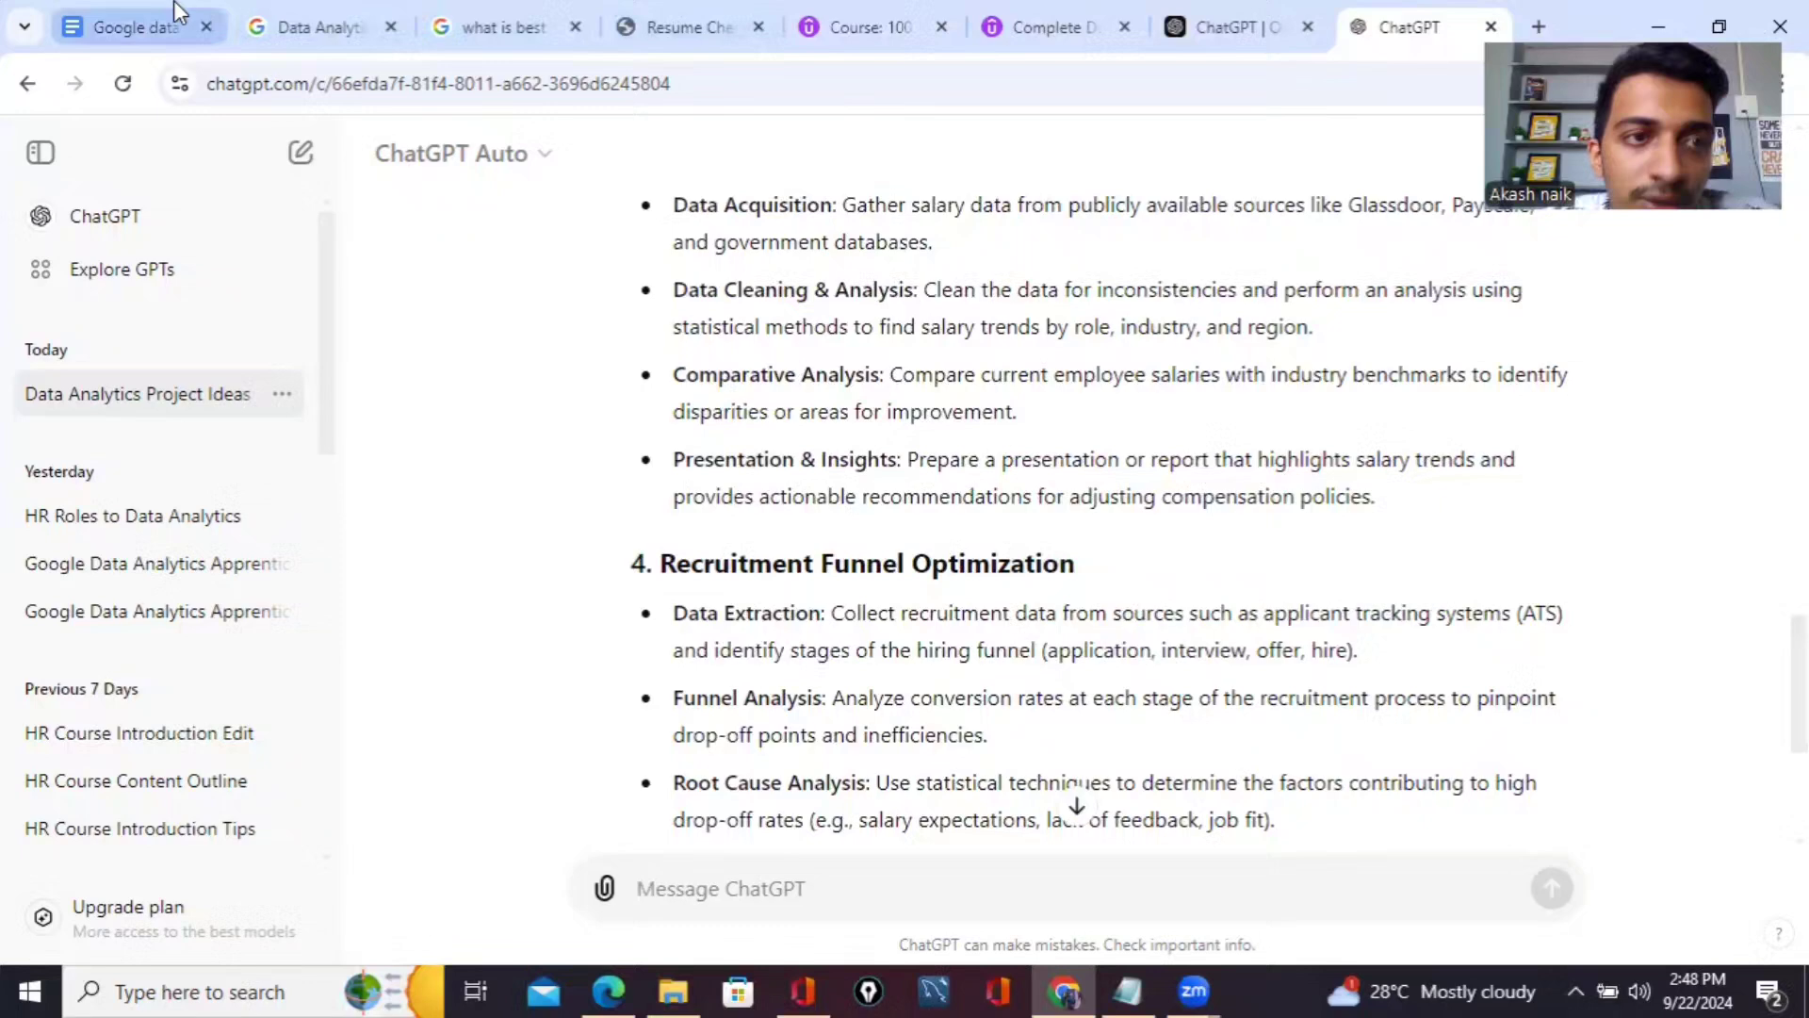
{"action": "left_click", "coordinate": [141, 26]}
{"action": "scroll", "coordinate": [924, 505], "scroll_direction": "up", "scroll_amount": 5}
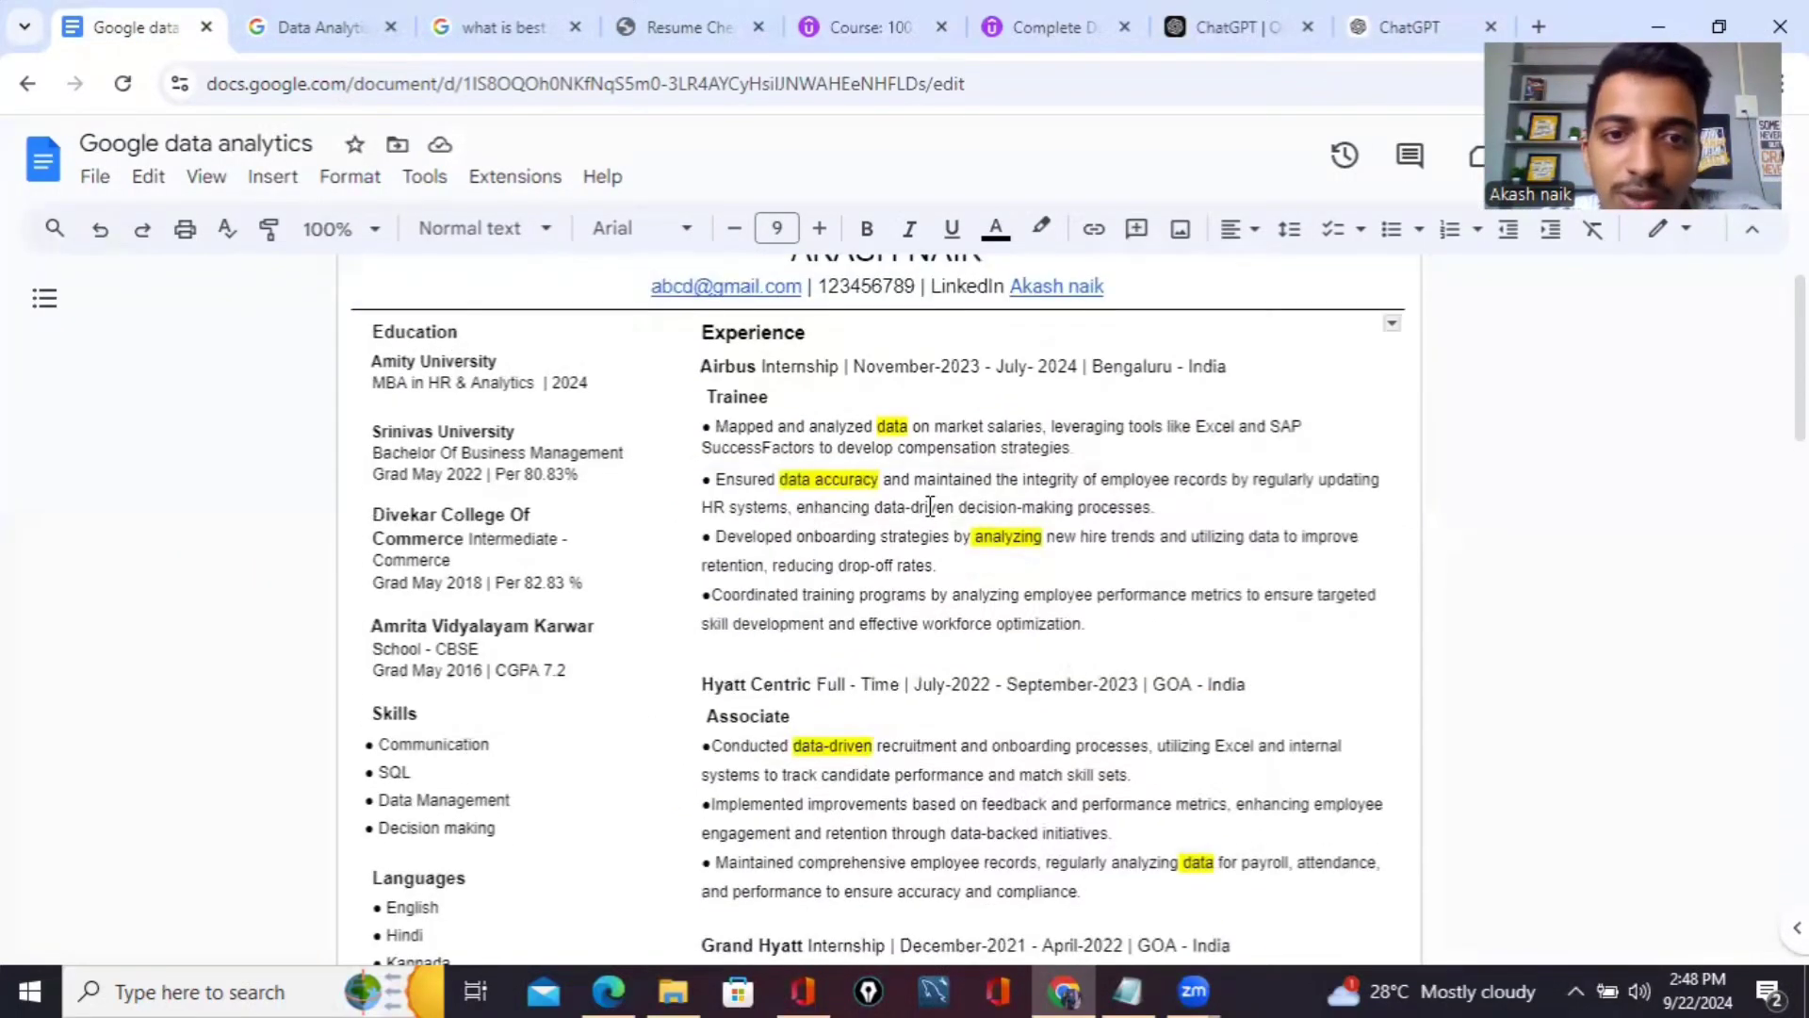
{"action": "scroll", "coordinate": [930, 506], "scroll_direction": "up", "scroll_amount": 1}
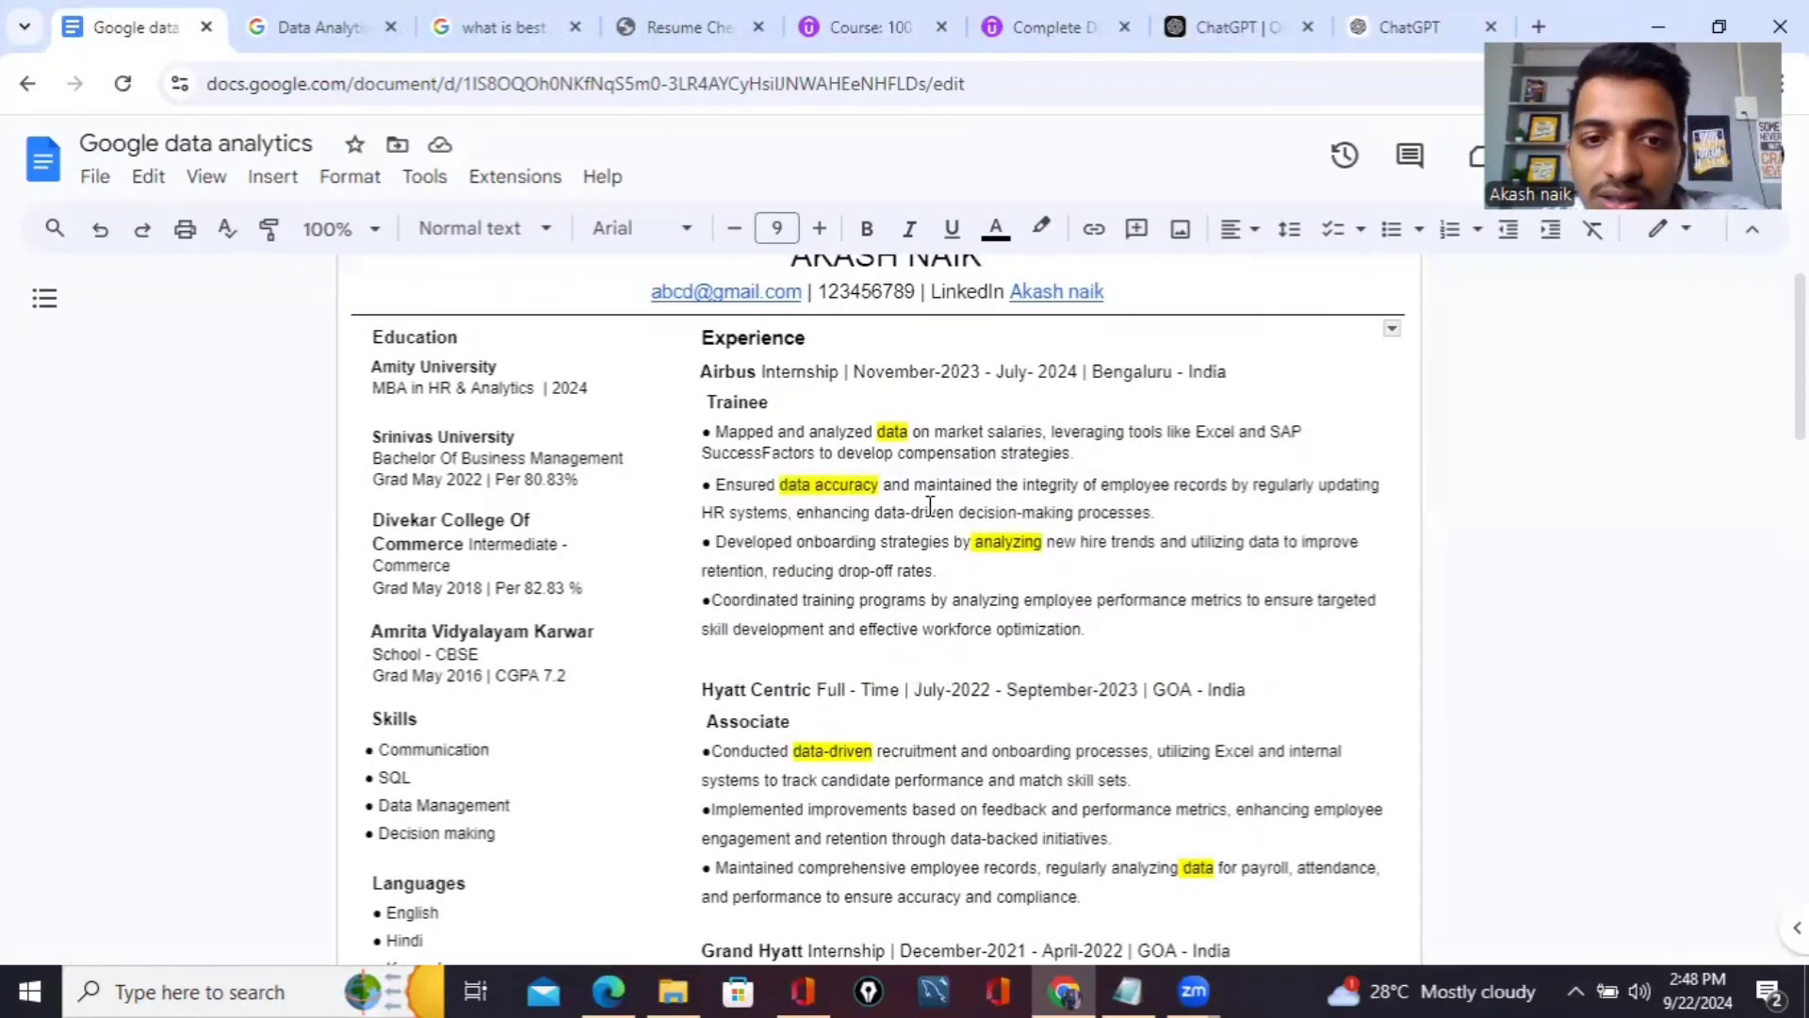
{"action": "left_click", "coordinate": [782, 375]}
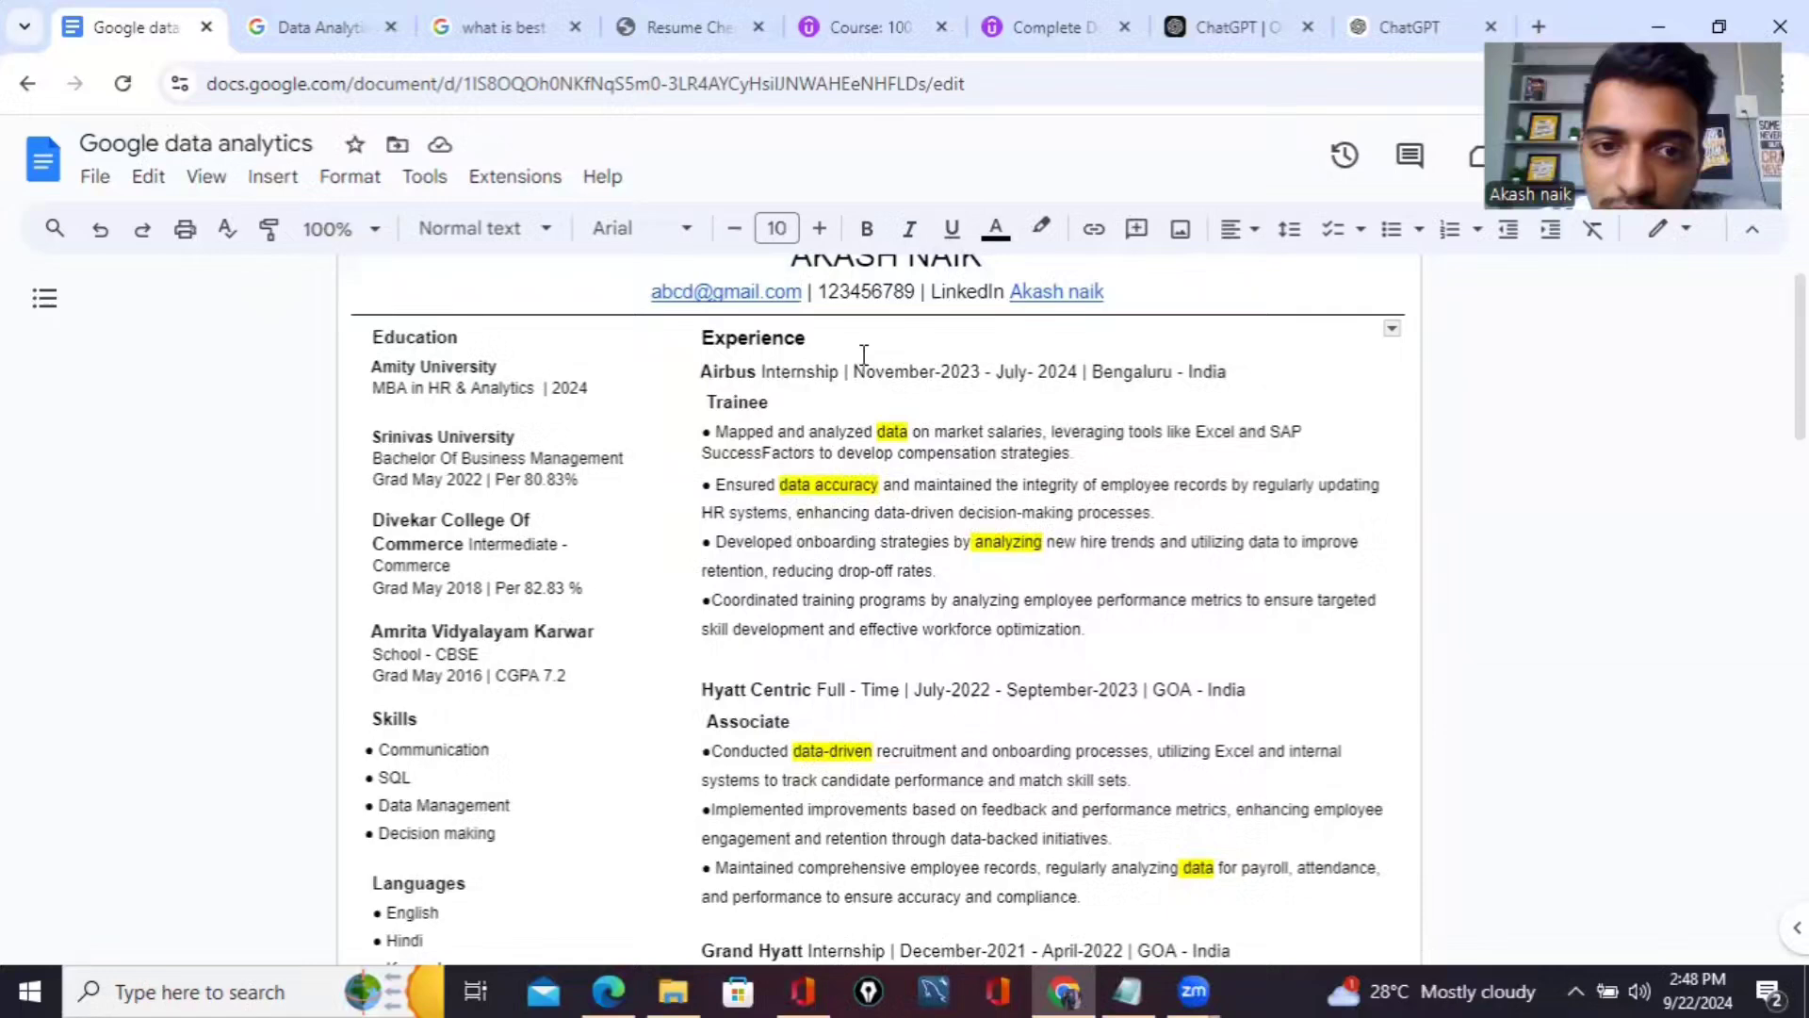
{"action": "left_click", "coordinate": [1391, 14]}
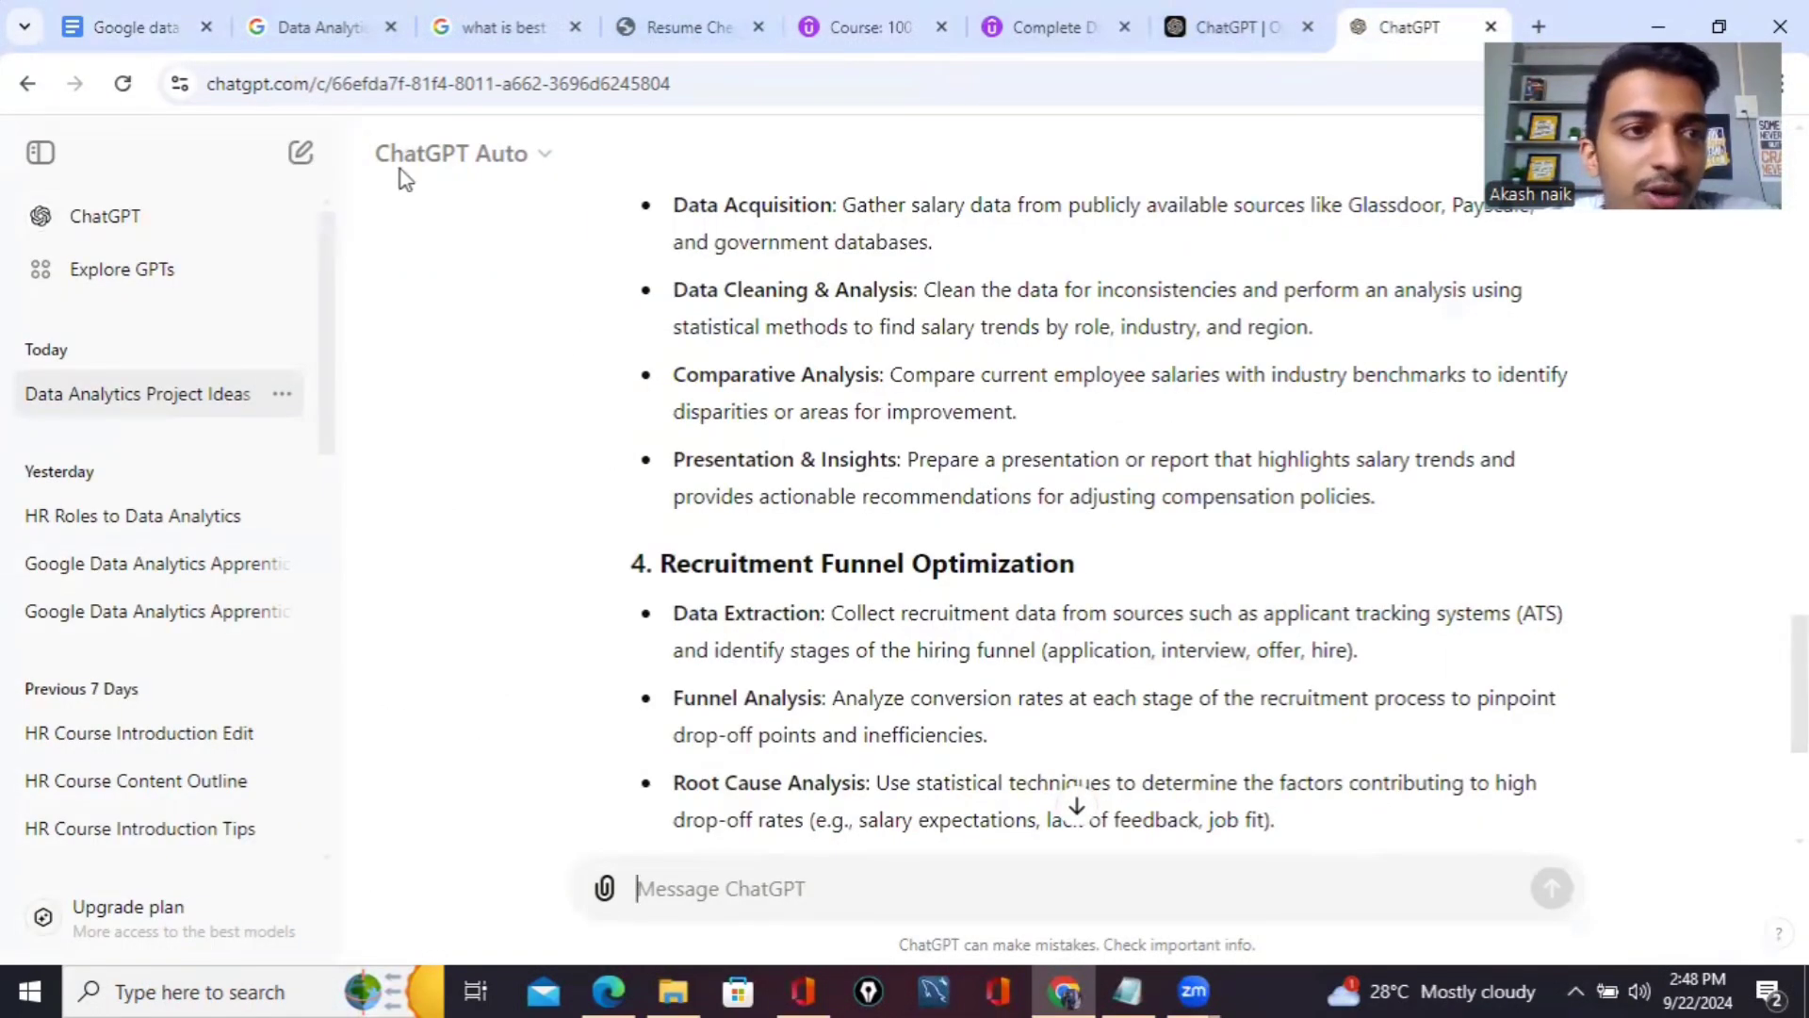
Select the Recruitment Funnel Optimization bullet text in ChatGPT, then return to the resume.
{"action": "left_click", "coordinate": [147, 20]}
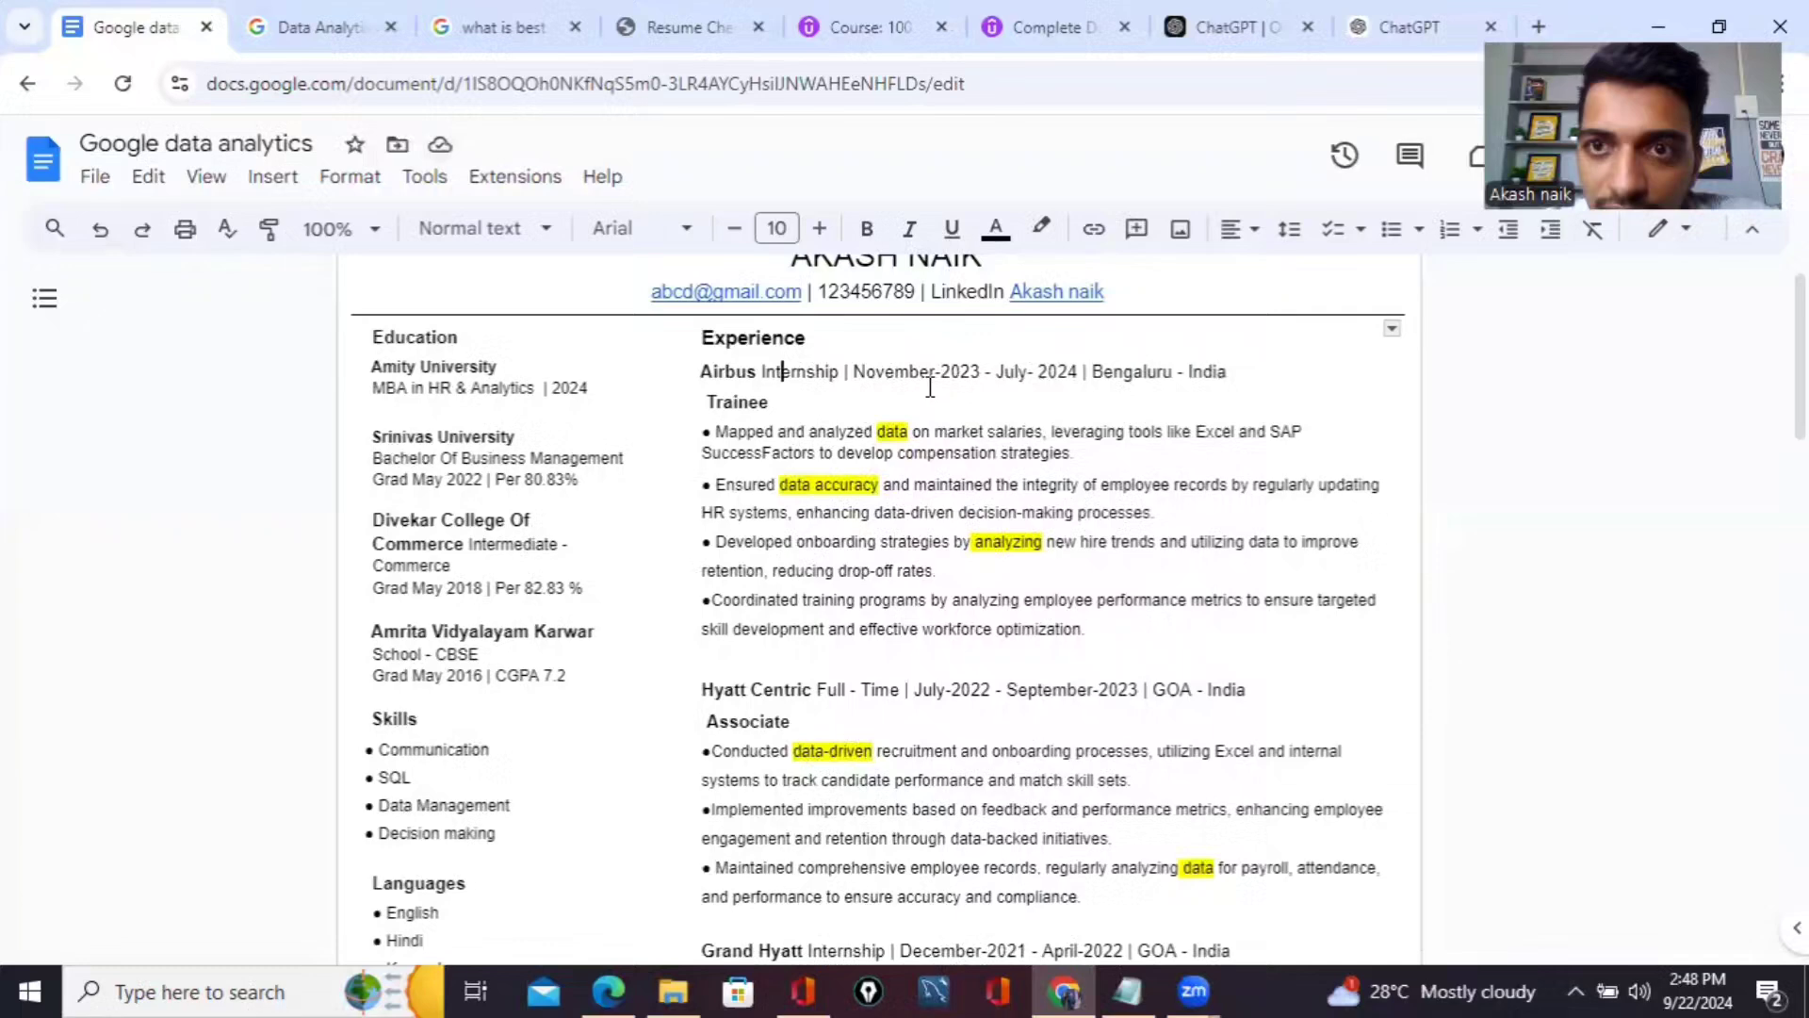
{"action": "left_click", "coordinate": [1406, 15]}
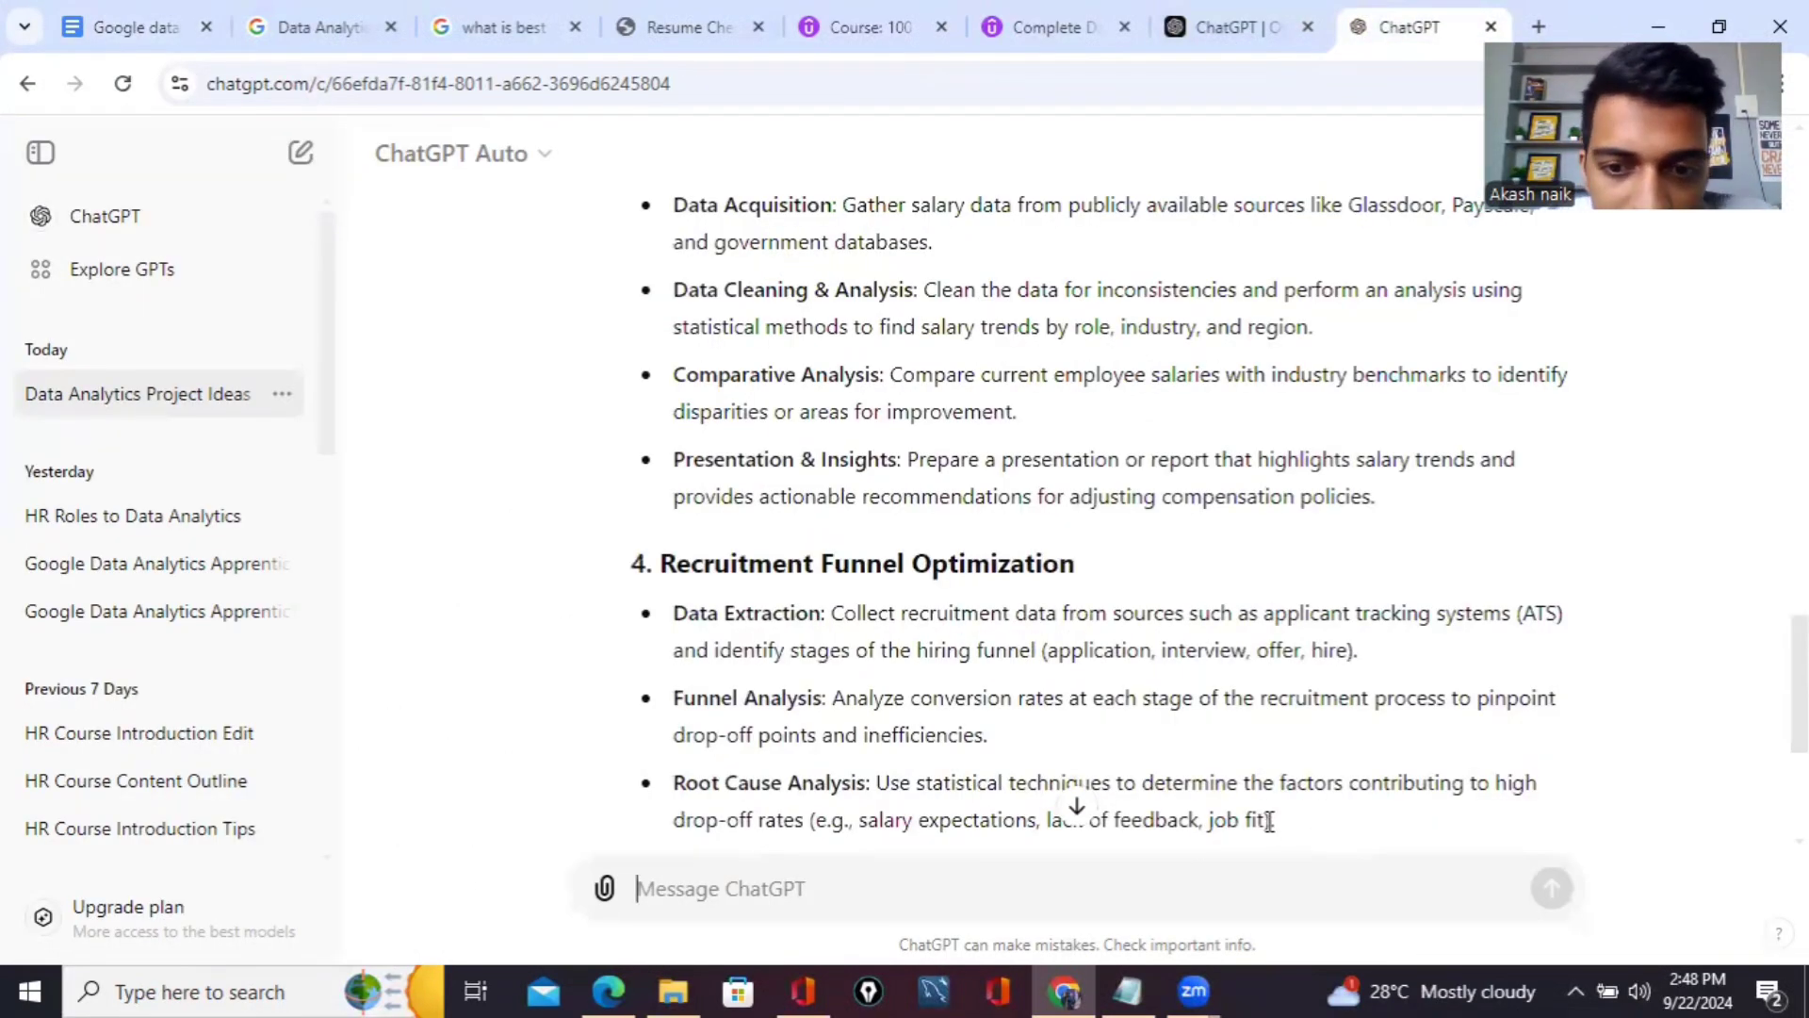
{"action": "left_click_drag", "start_coordinate": [1268, 815], "coordinate": [698, 668]}
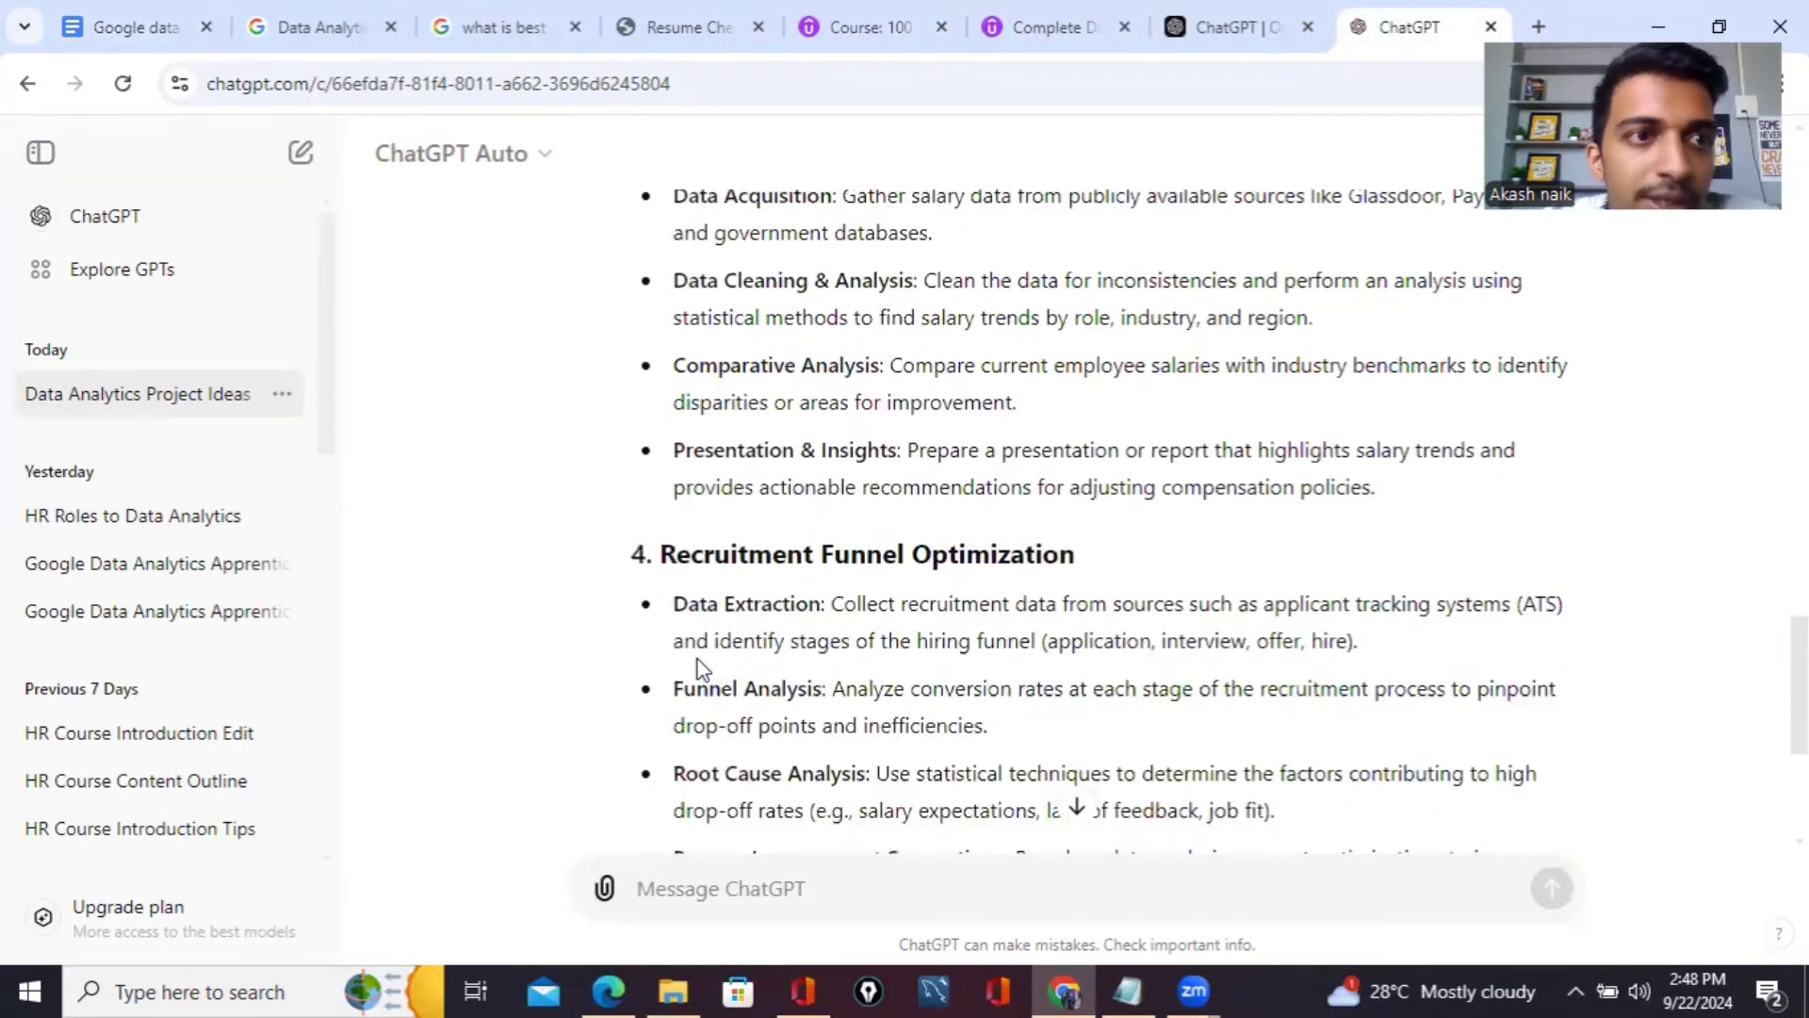
{"action": "left_click", "coordinate": [123, 27]}
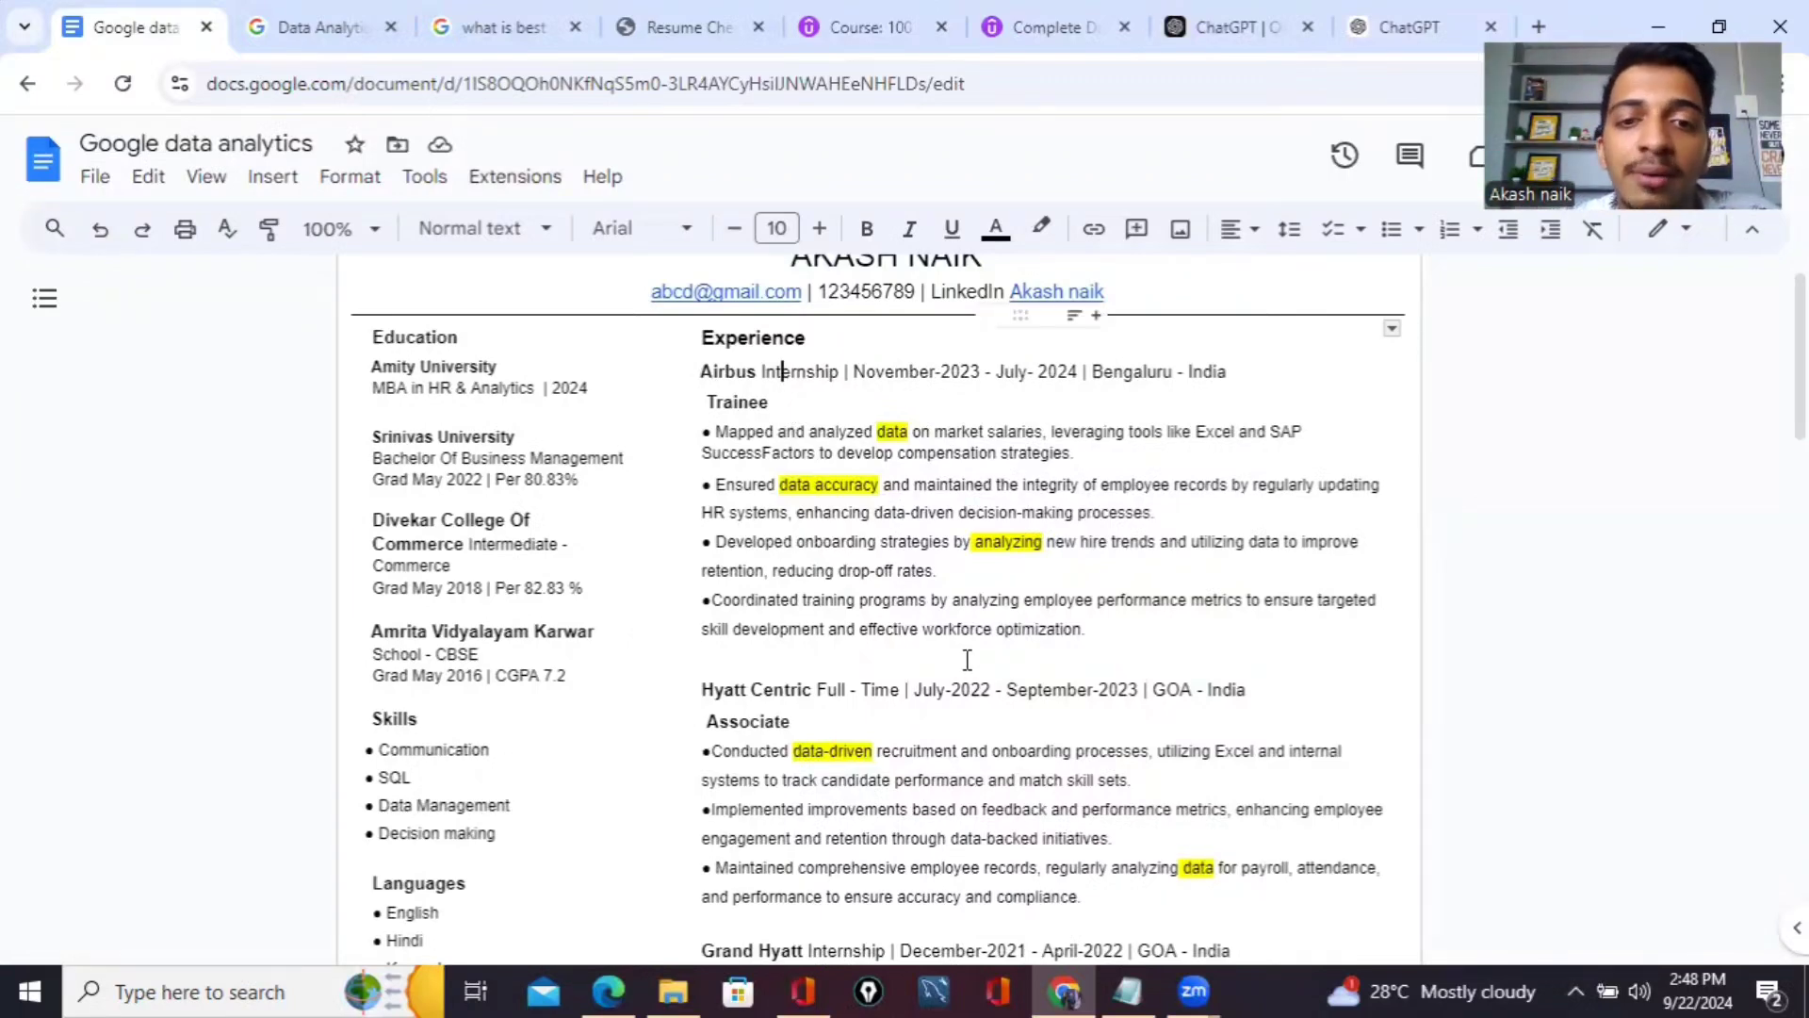
Scroll the resume down to its Coursework section, then switch to the apprenticeship posting.
{"action": "scroll", "coordinate": [966, 660], "scroll_direction": "down", "scroll_amount": 4}
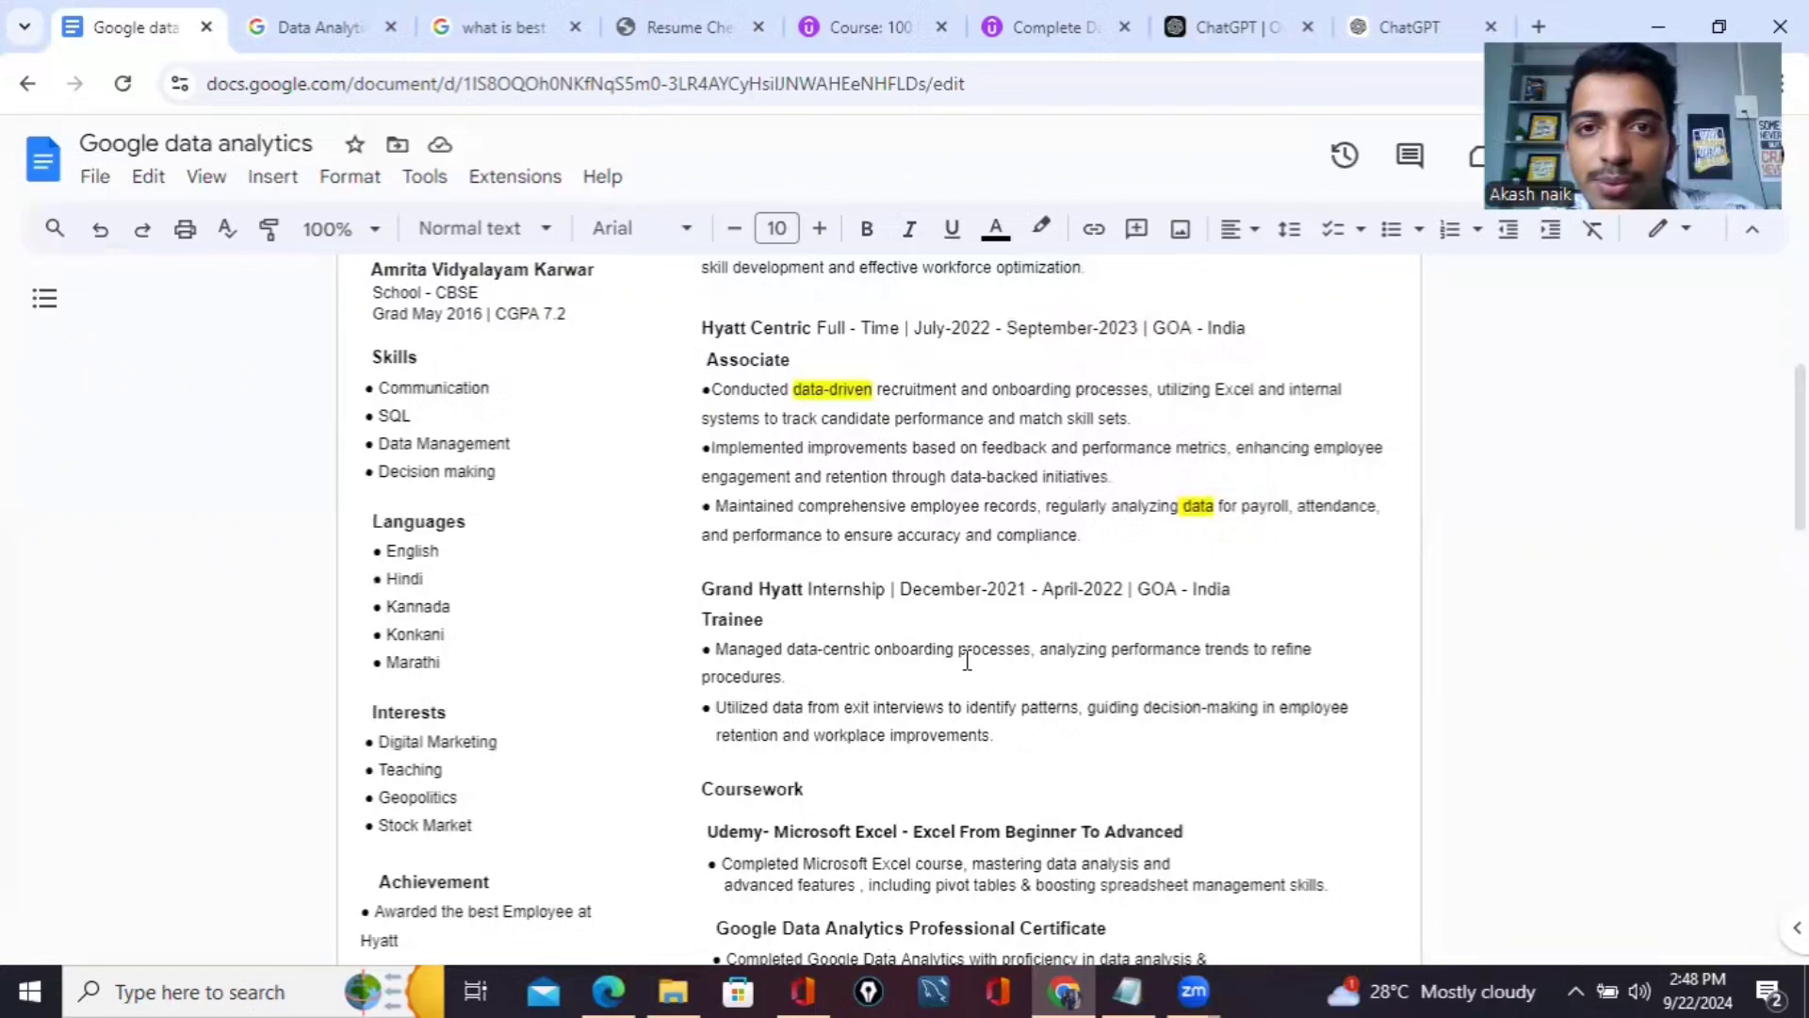
{"action": "scroll", "coordinate": [966, 660], "scroll_direction": "down", "scroll_amount": 3}
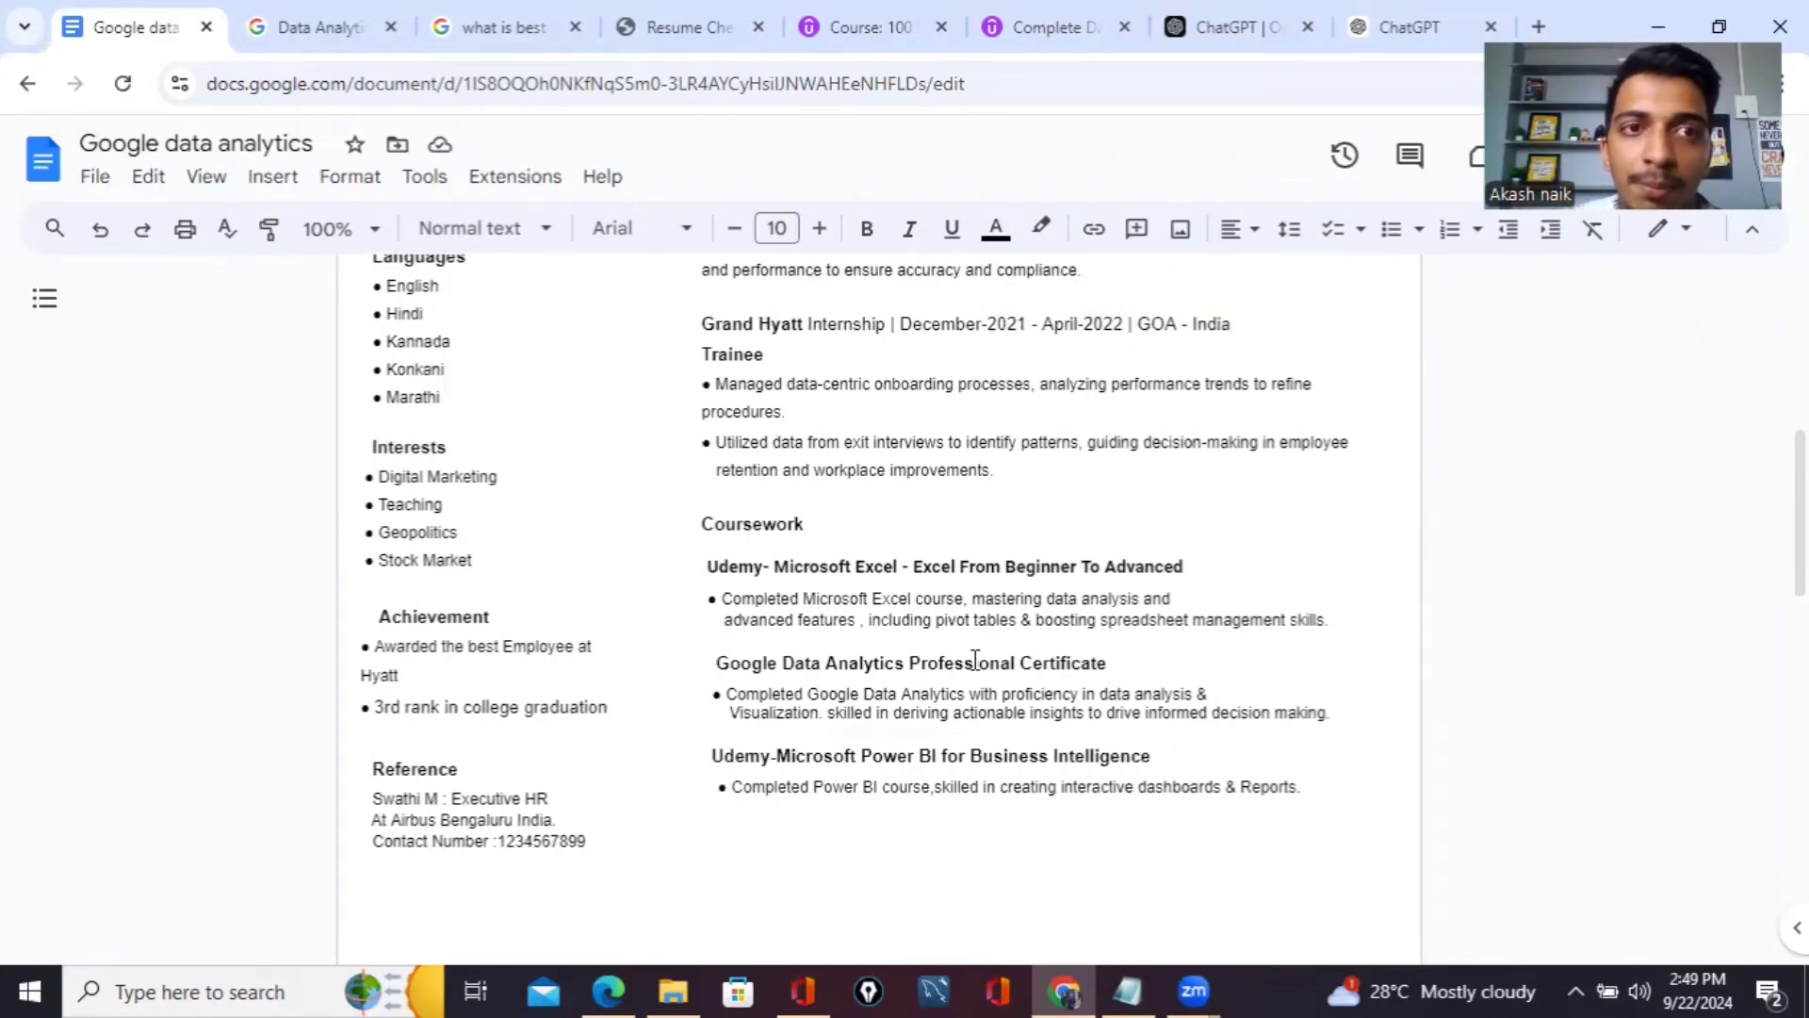
{"action": "left_click", "coordinate": [264, 26]}
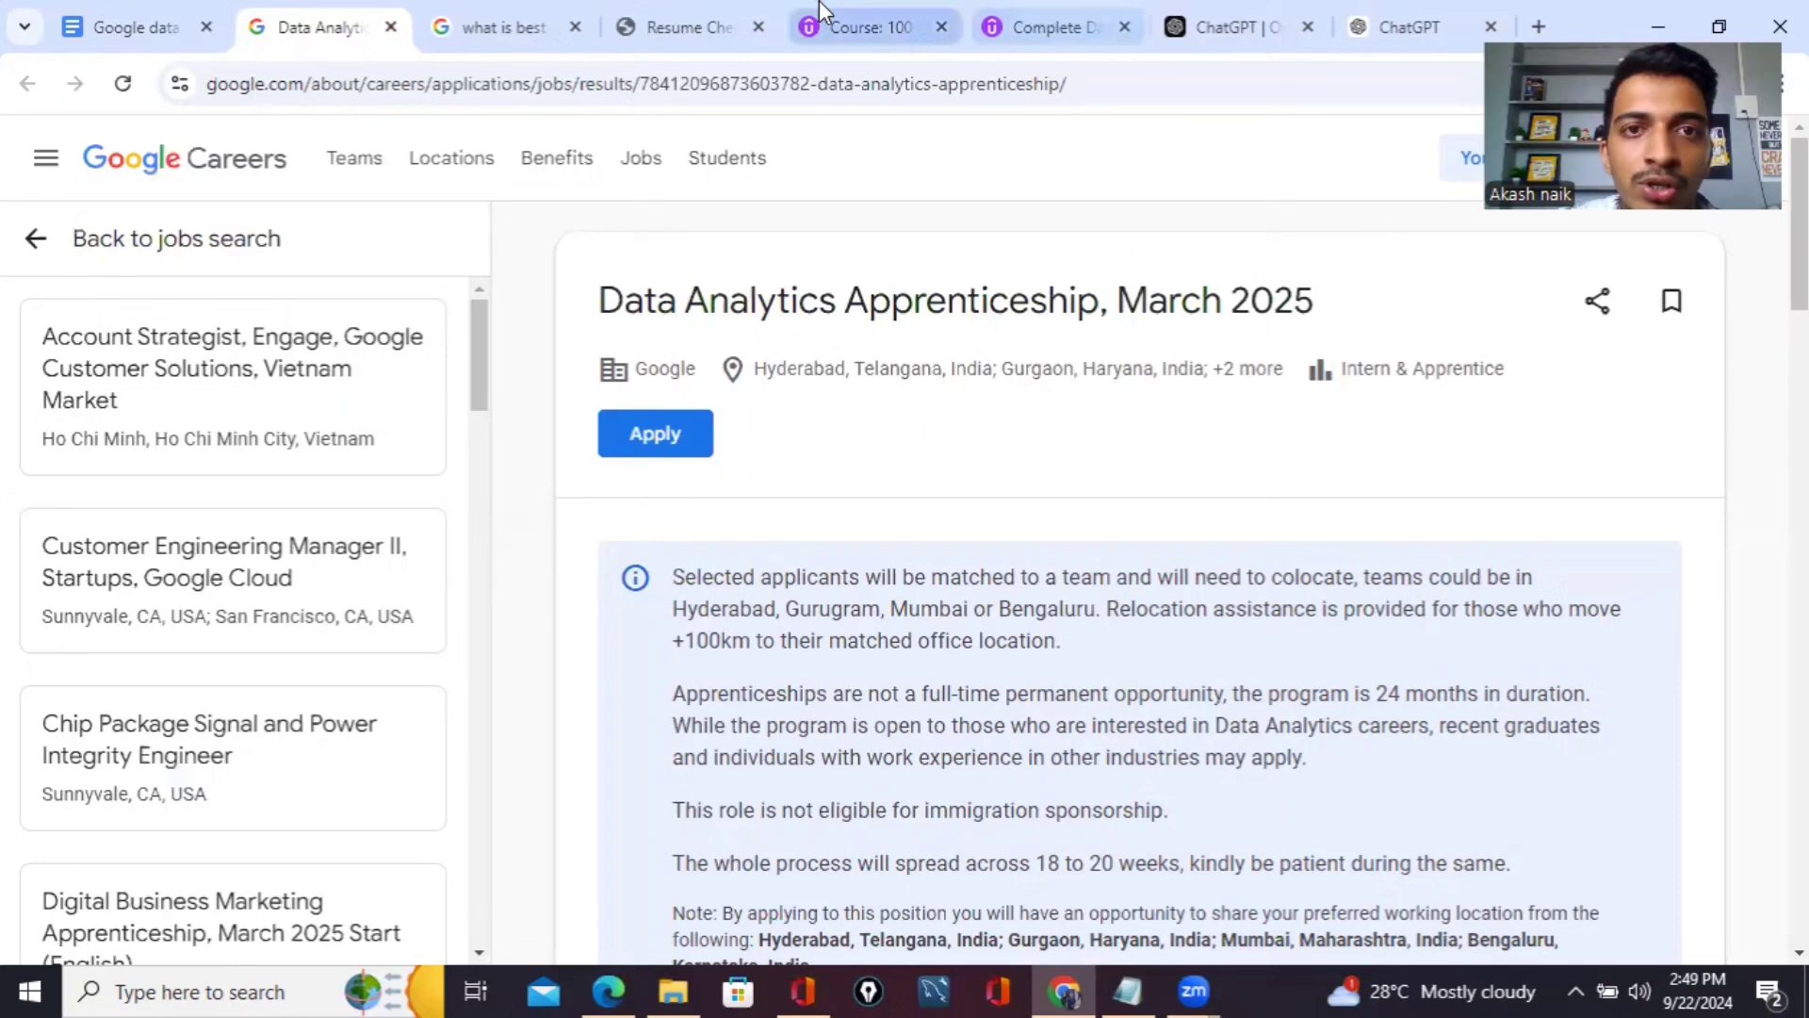
Bring up the Complete Data Analyst Bootcamp Udemy page, priced ₹499 with coupon ACCAGE0923.
{"action": "left_click", "coordinate": [839, 26]}
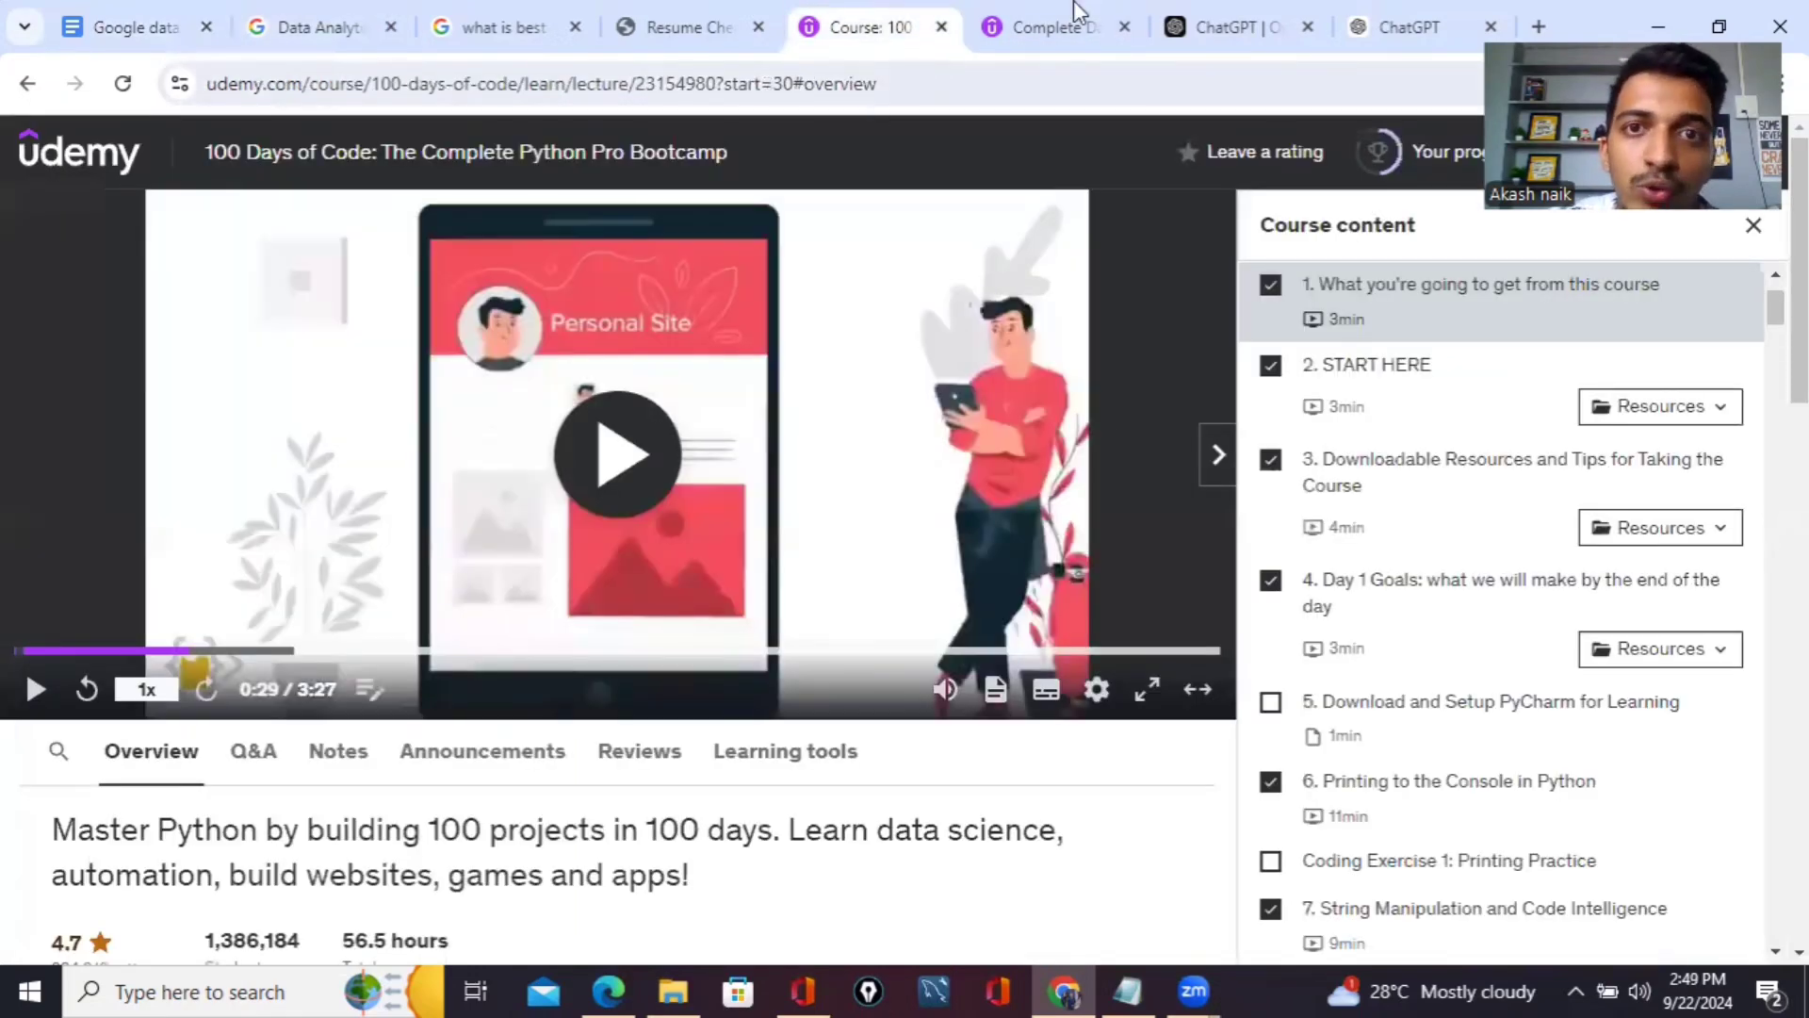
{"action": "left_click", "coordinate": [1077, 21]}
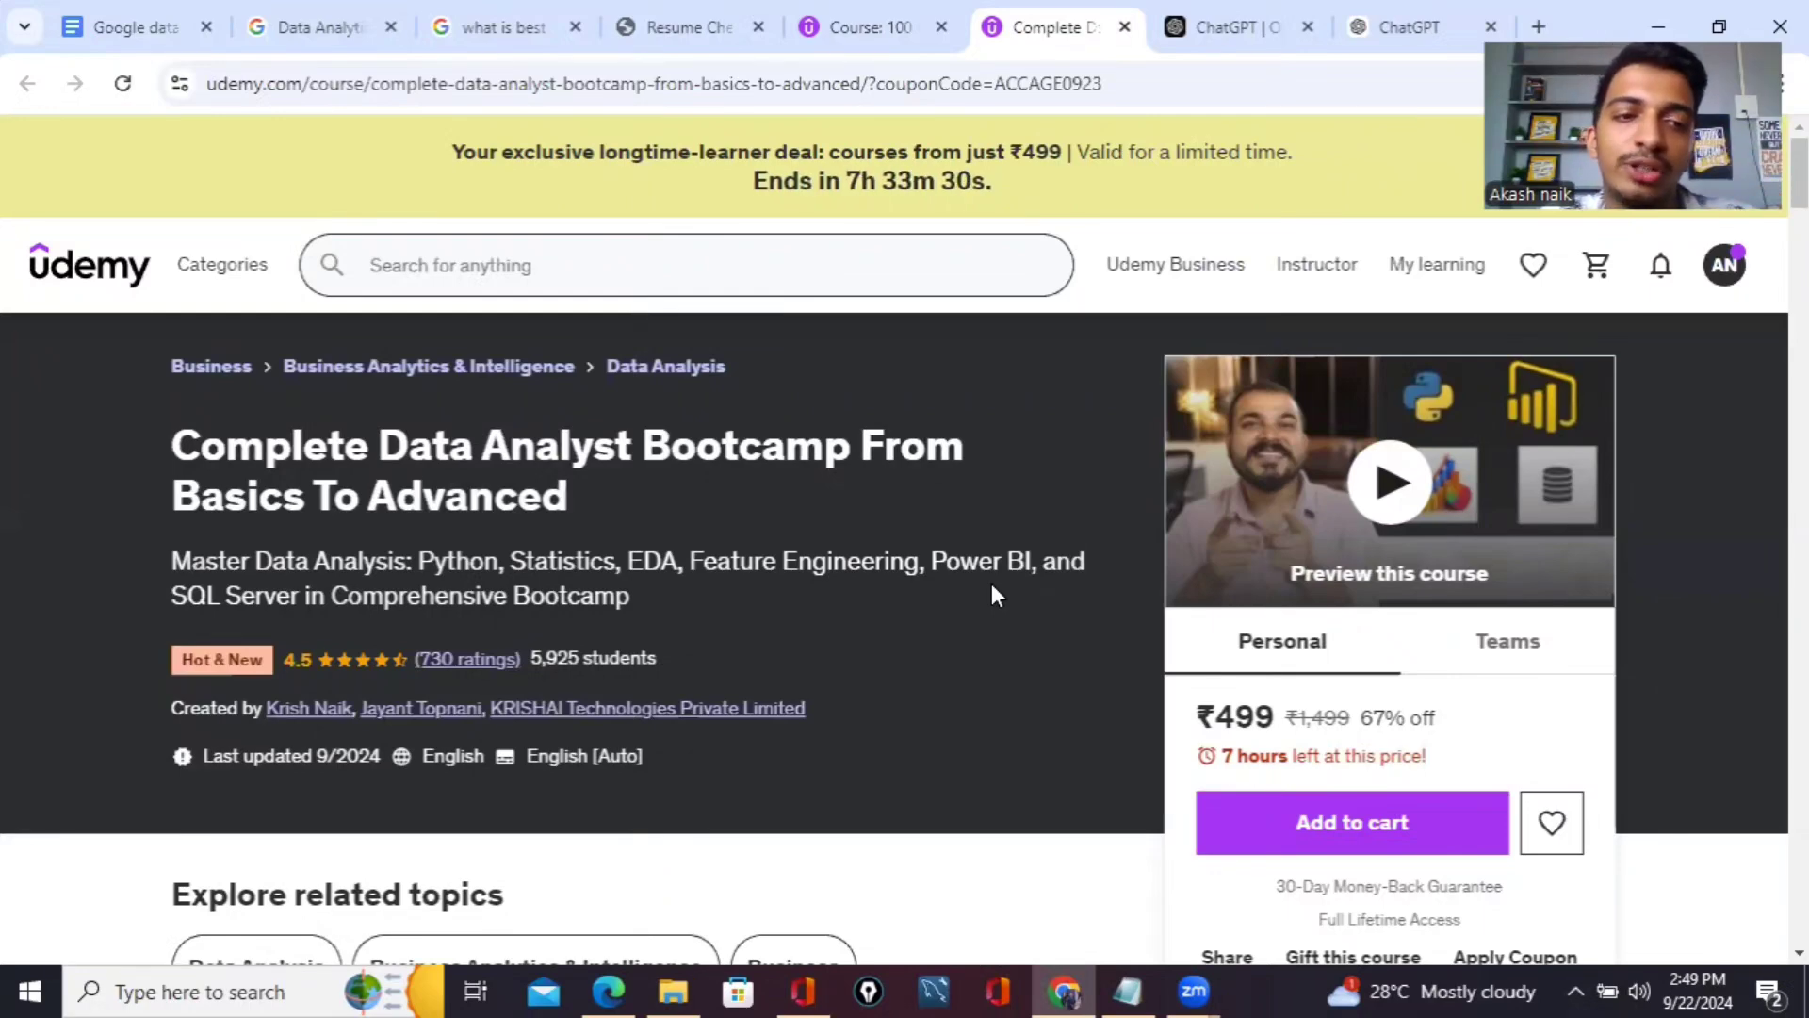
{"action": "scroll", "coordinate": [1161, 684], "scroll_direction": "down", "scroll_amount": 2}
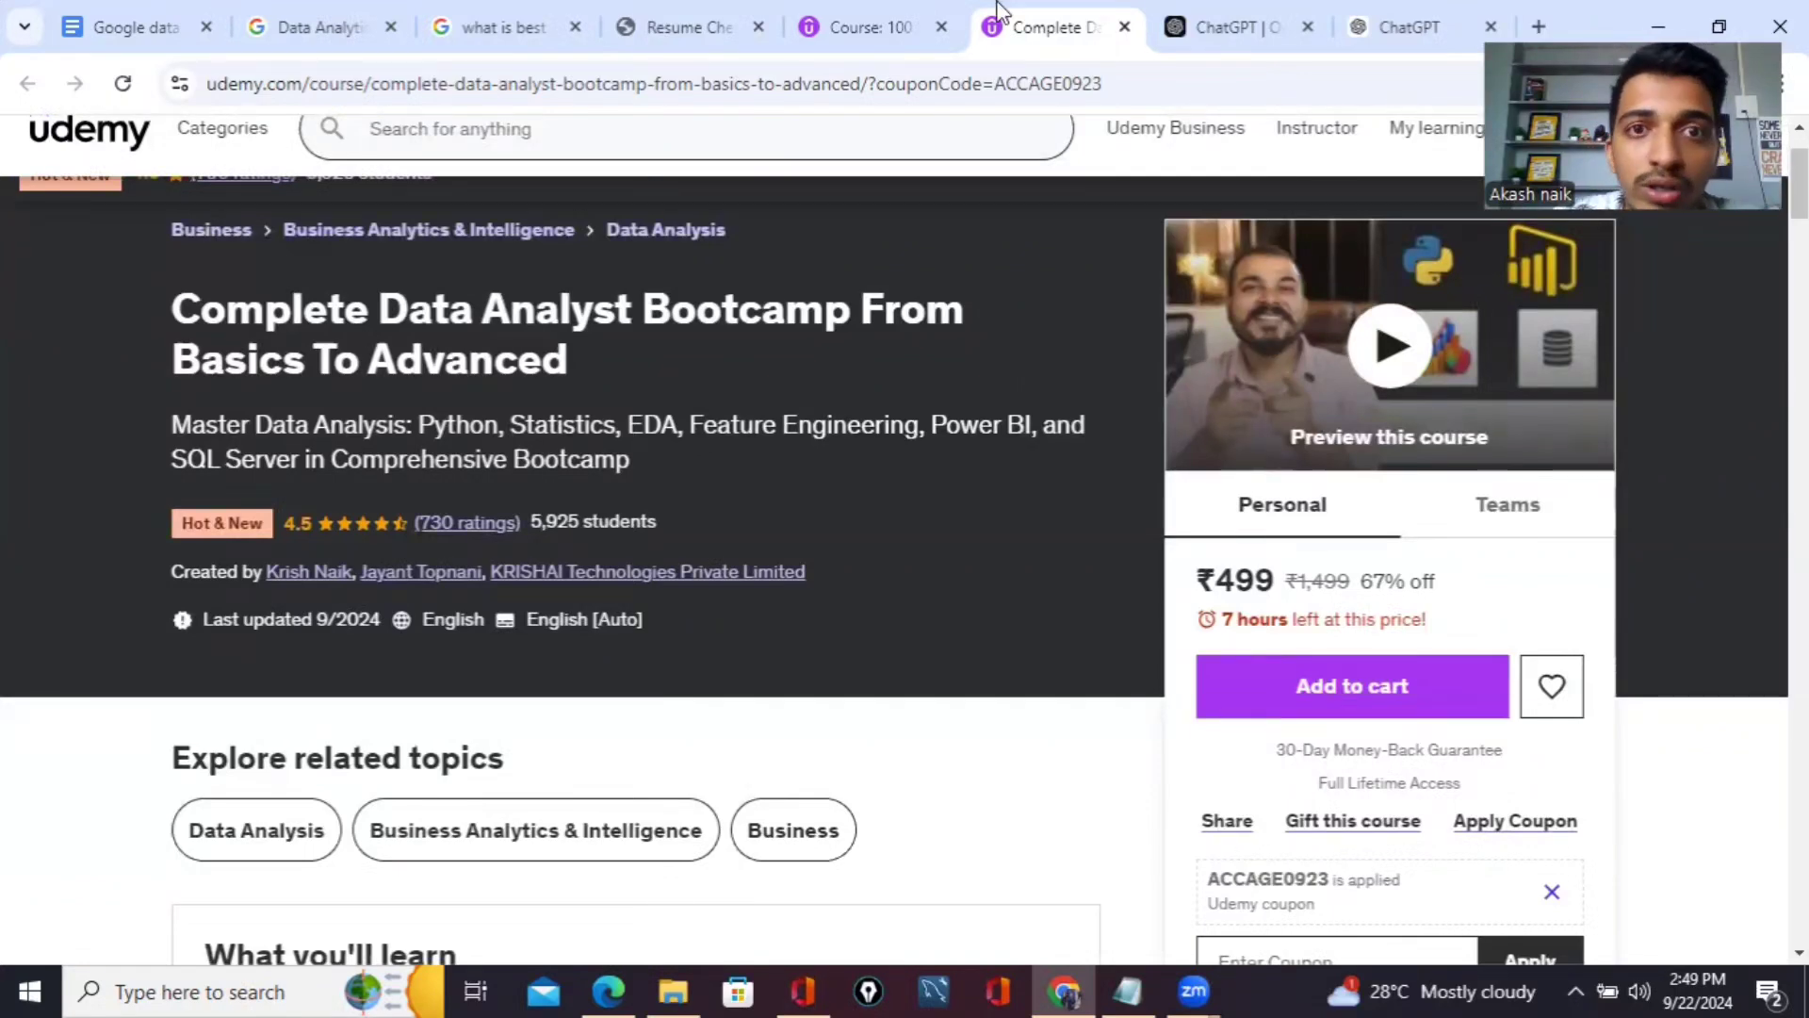
In the 100 Days of Code course, expand Section 41 to list its lectures.
{"action": "left_click", "coordinate": [905, 28]}
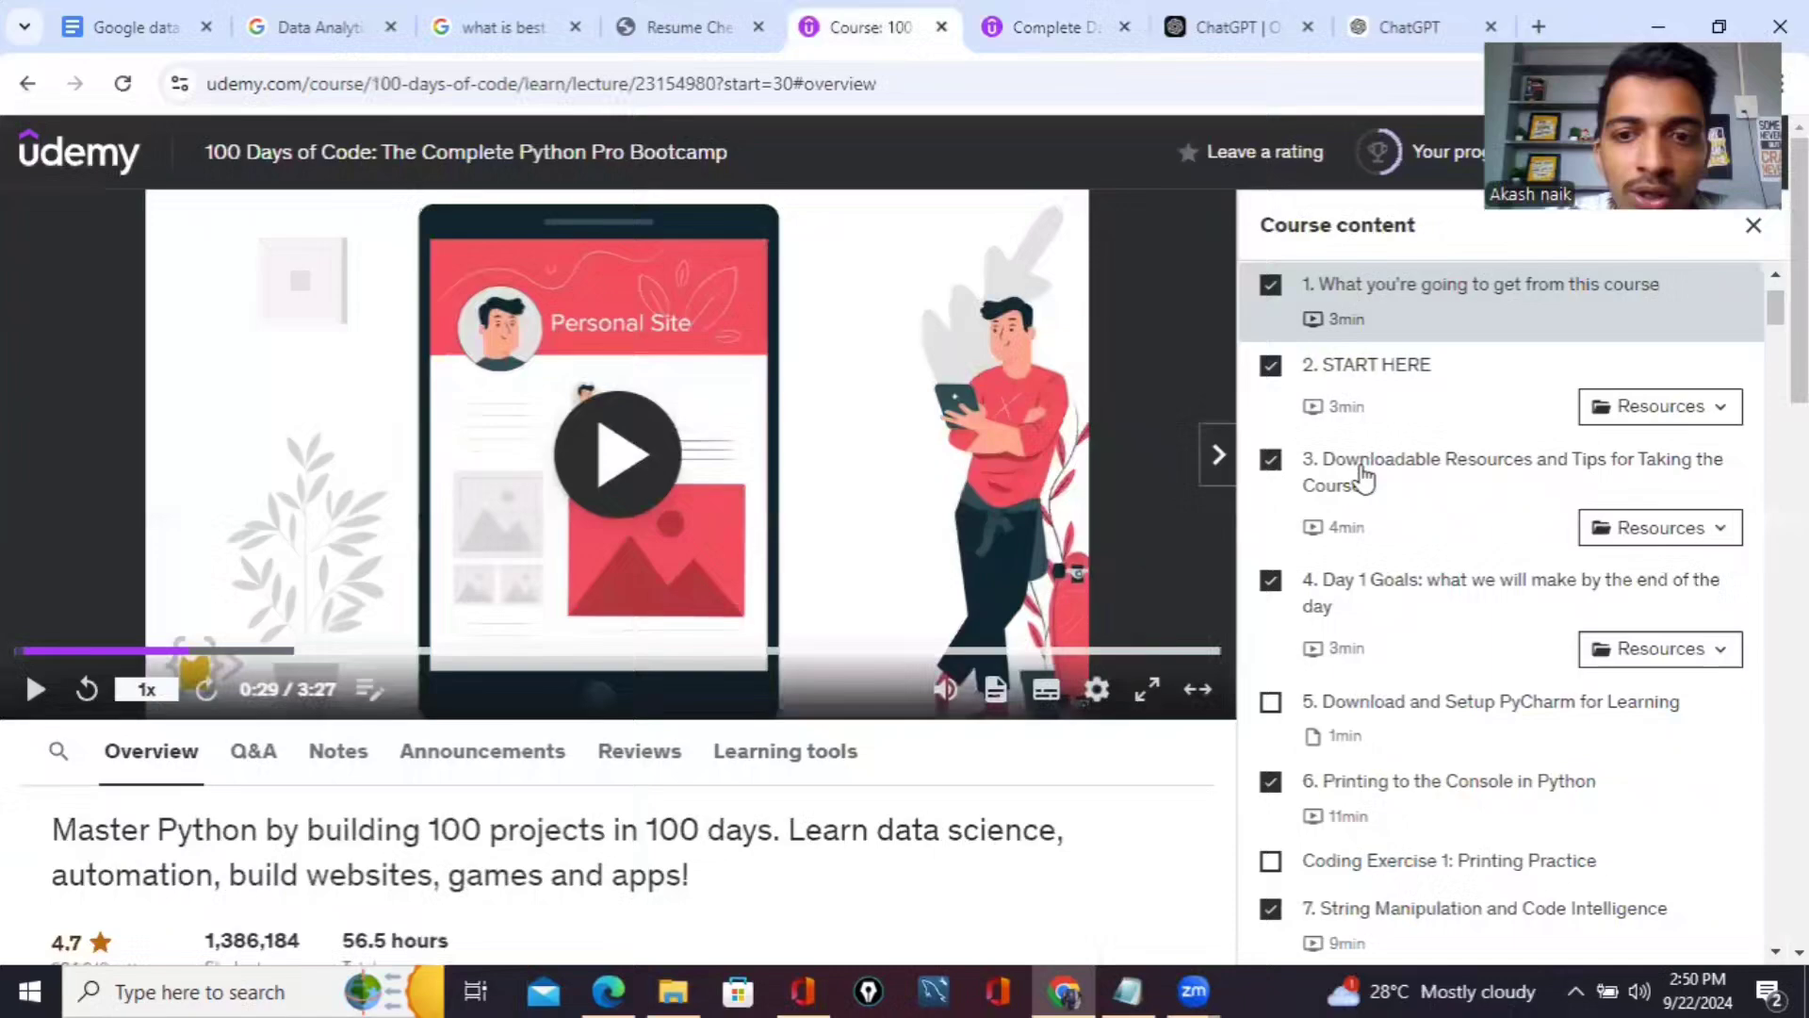
{"action": "scroll", "coordinate": [1363, 474], "scroll_direction": "down", "scroll_amount": 5}
{"action": "scroll", "coordinate": [1363, 474], "scroll_direction": "down", "scroll_amount": 15}
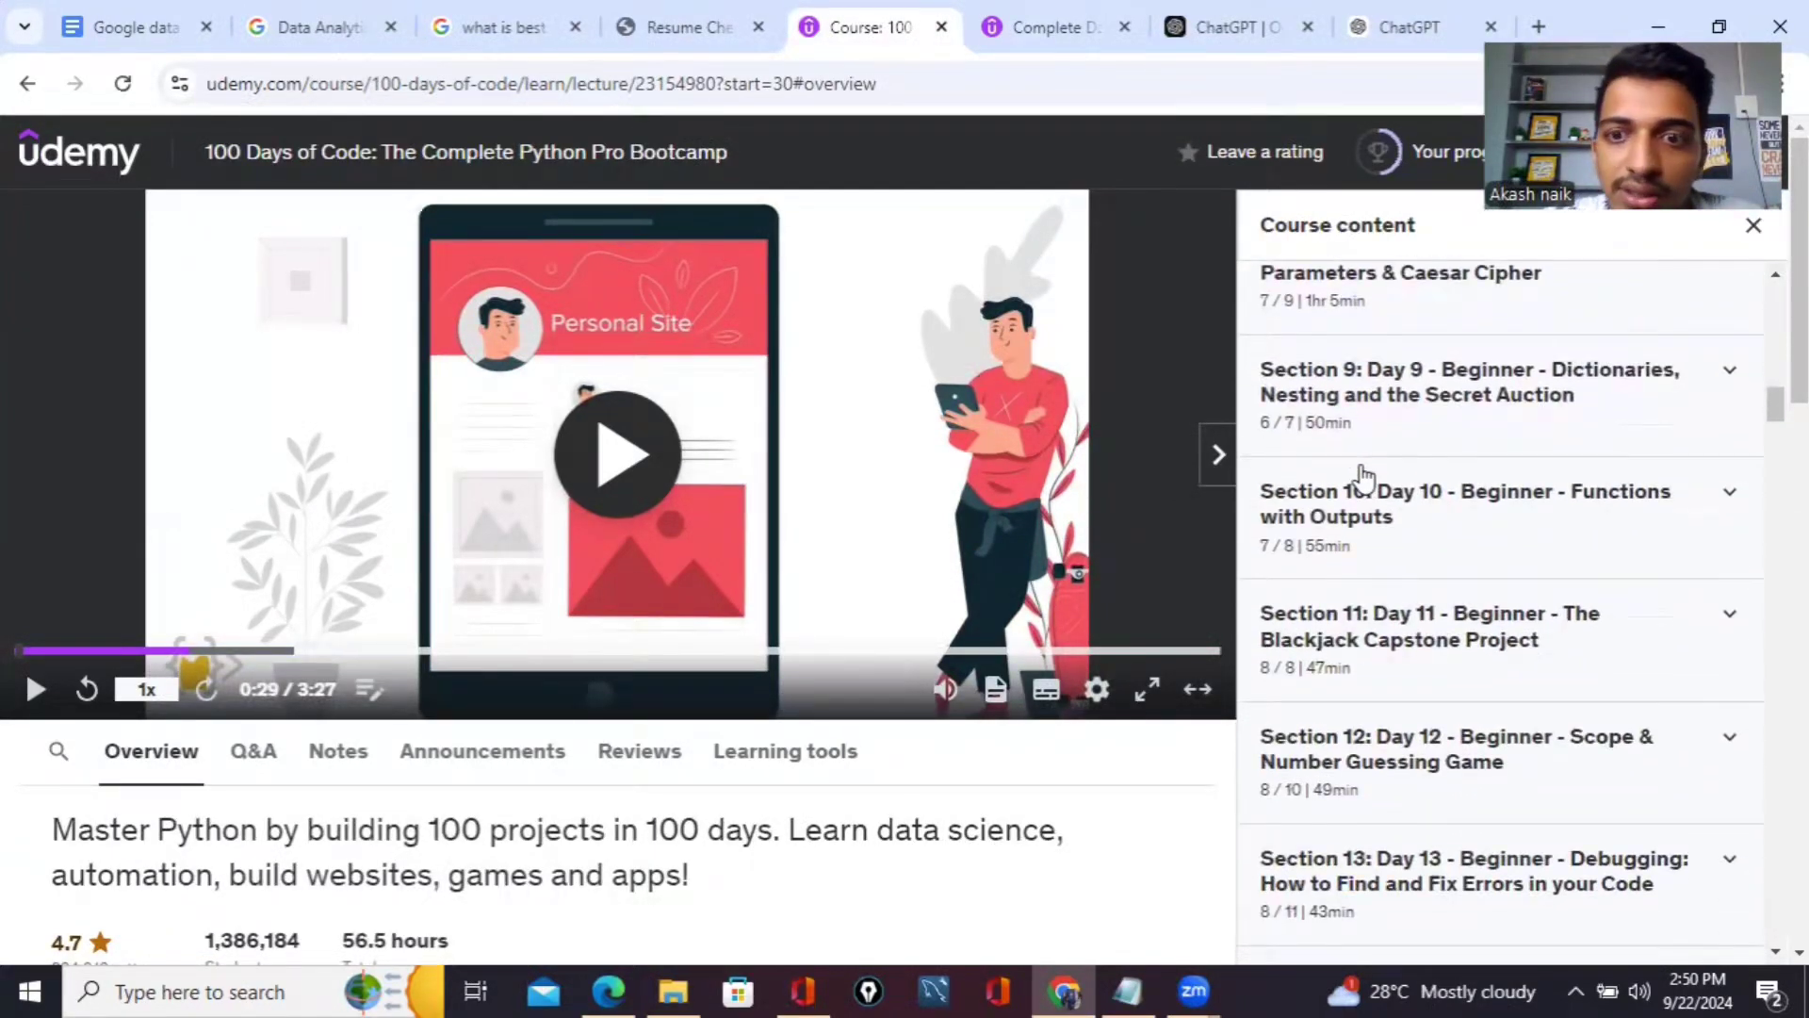
{"action": "scroll", "coordinate": [1422, 622], "scroll_direction": "down", "scroll_amount": 20}
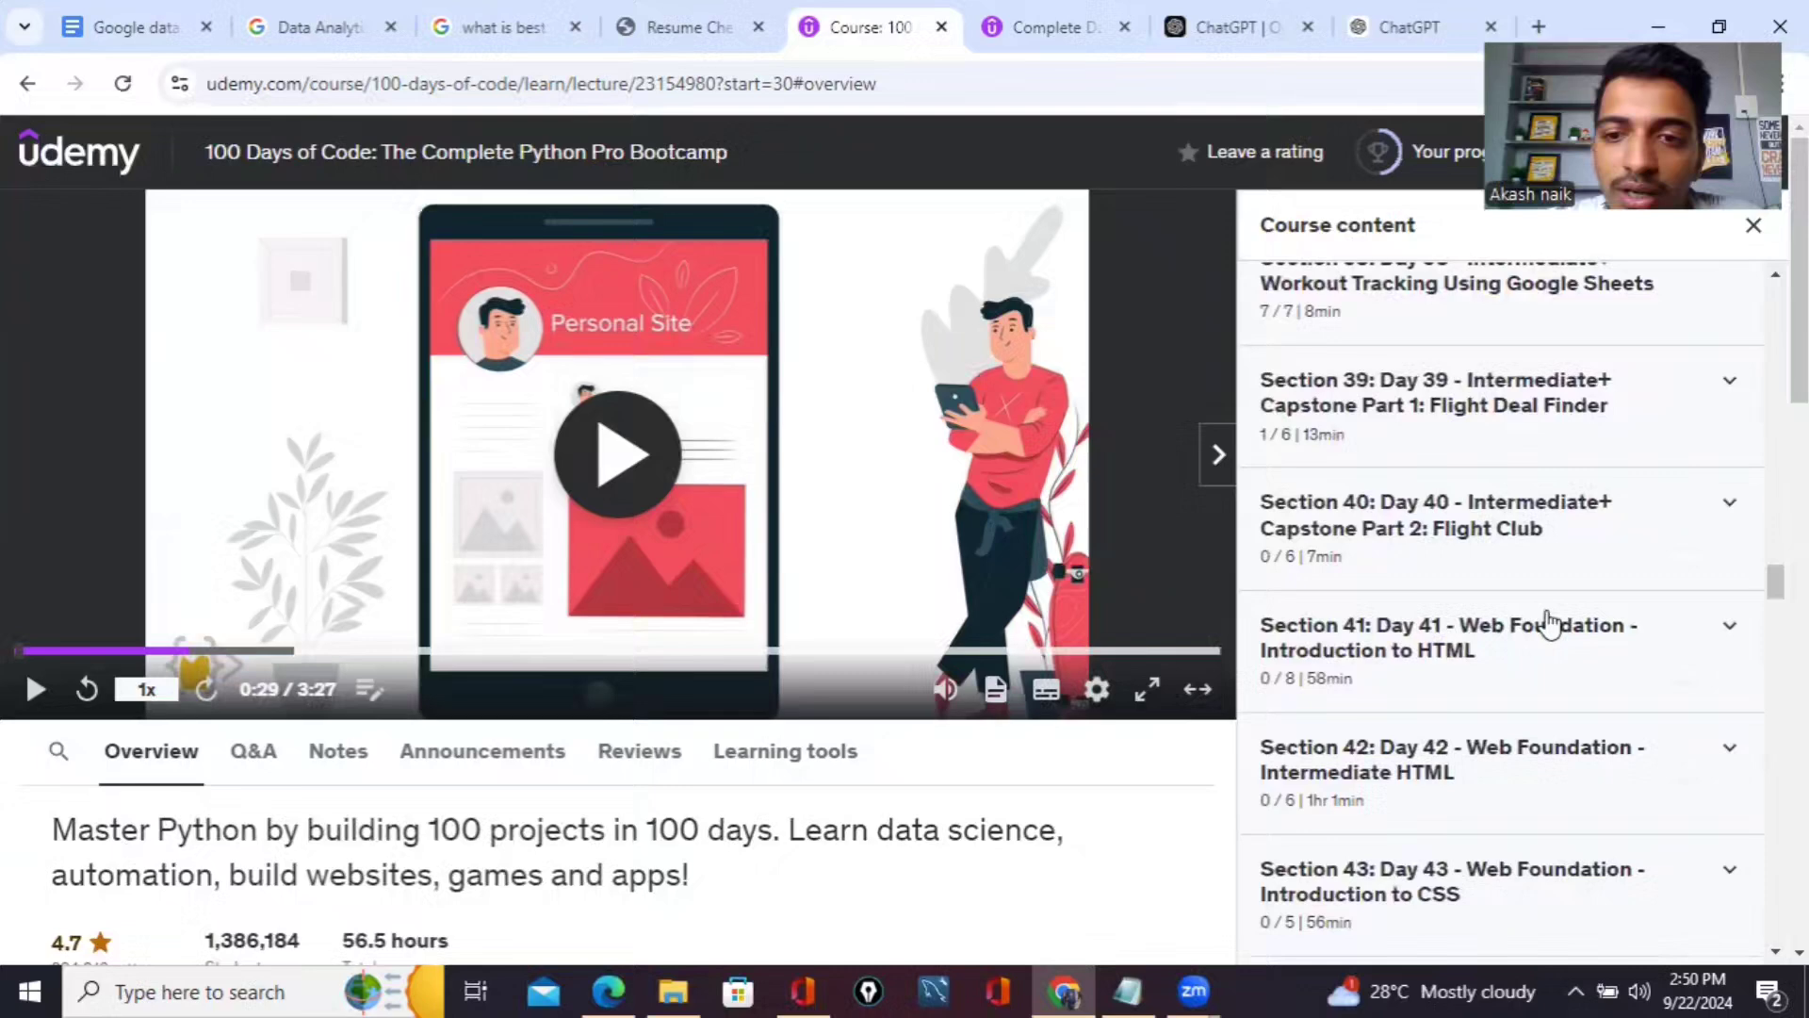
{"action": "left_click", "coordinate": [1462, 649]}
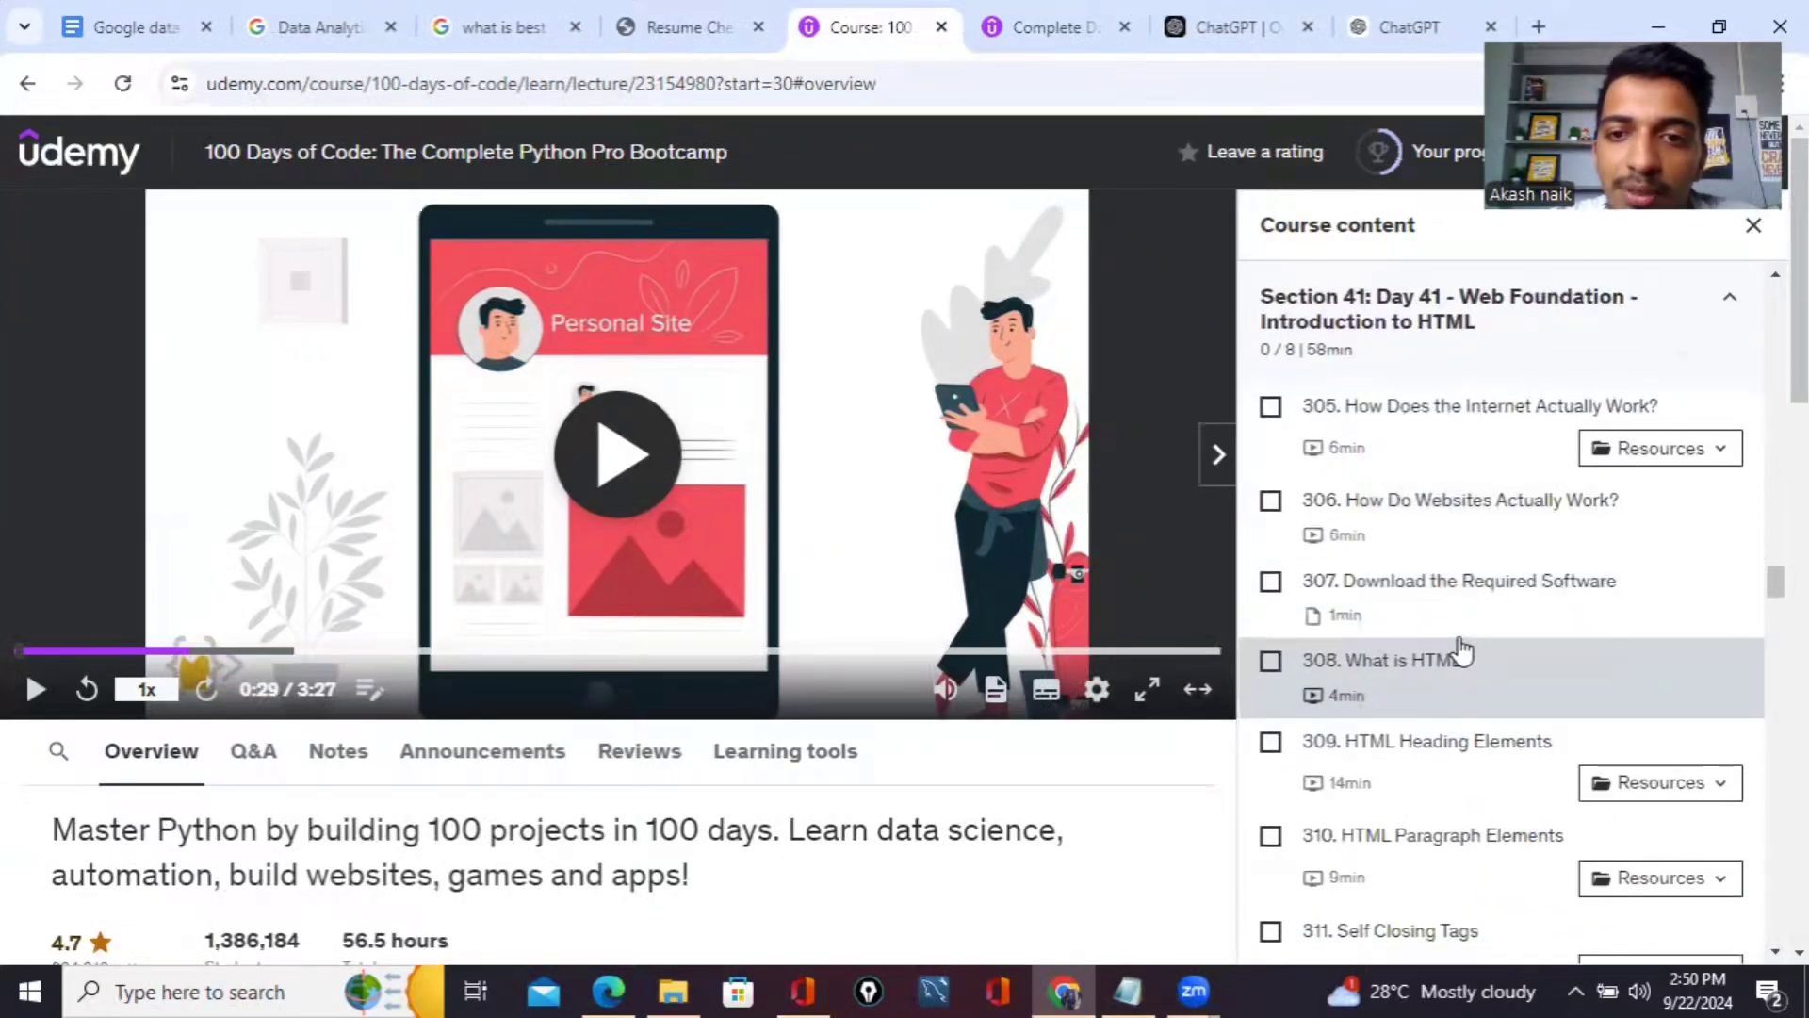
Mark lectures 305 and 306 complete and open lecture 307, Download the Required Software.
{"action": "left_click", "coordinate": [1270, 413]}
{"action": "left_click", "coordinate": [1270, 502]}
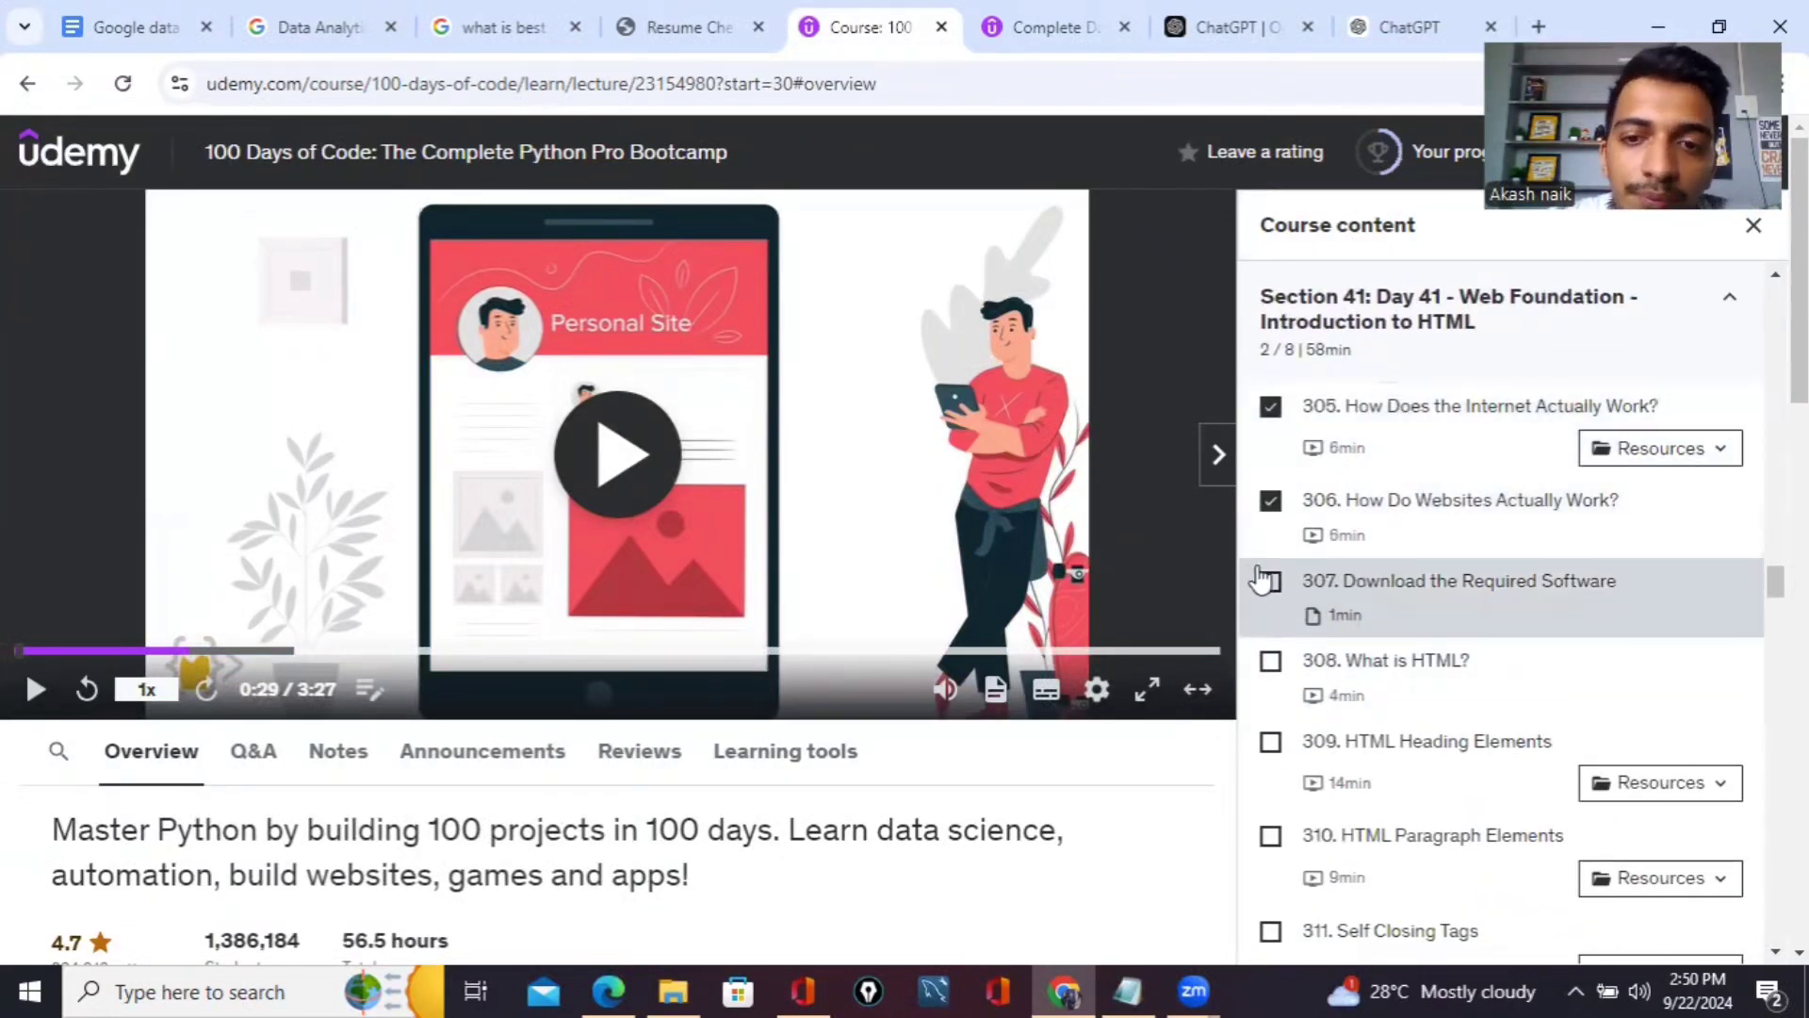
{"action": "left_click", "coordinate": [1263, 586]}
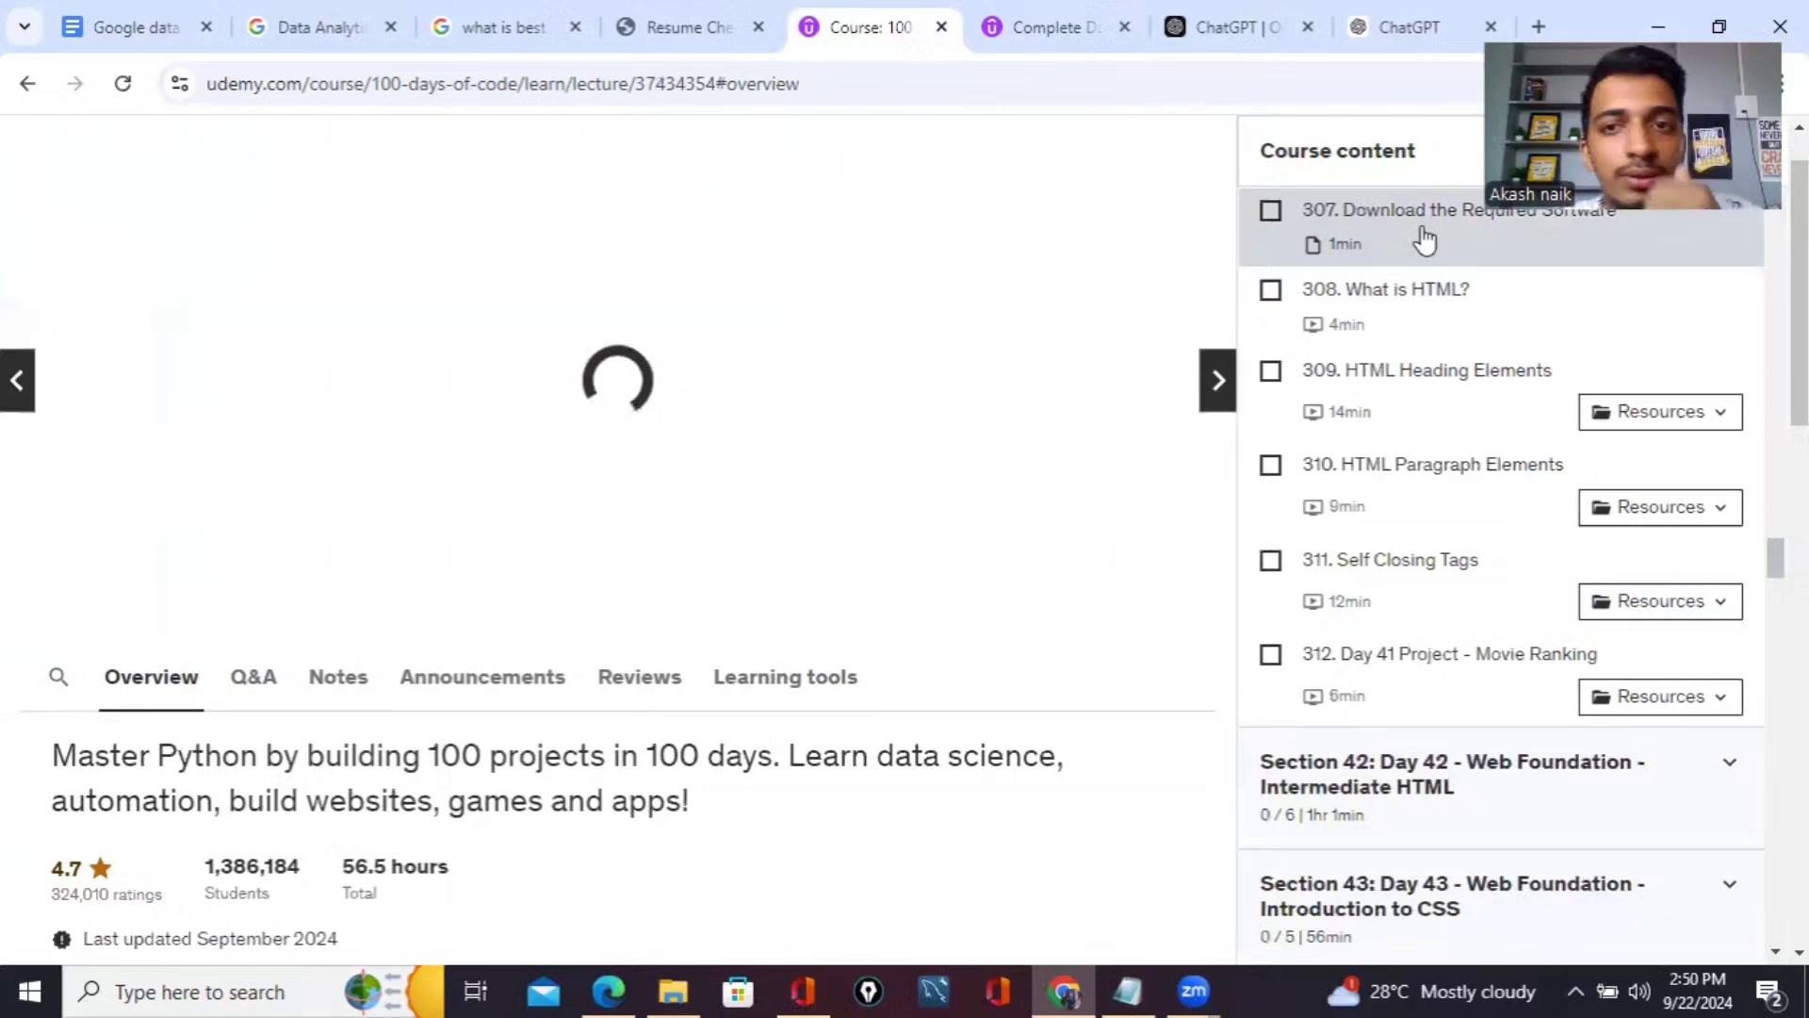
{"action": "scroll", "coordinate": [1348, 254], "scroll_direction": "up", "scroll_amount": 20}
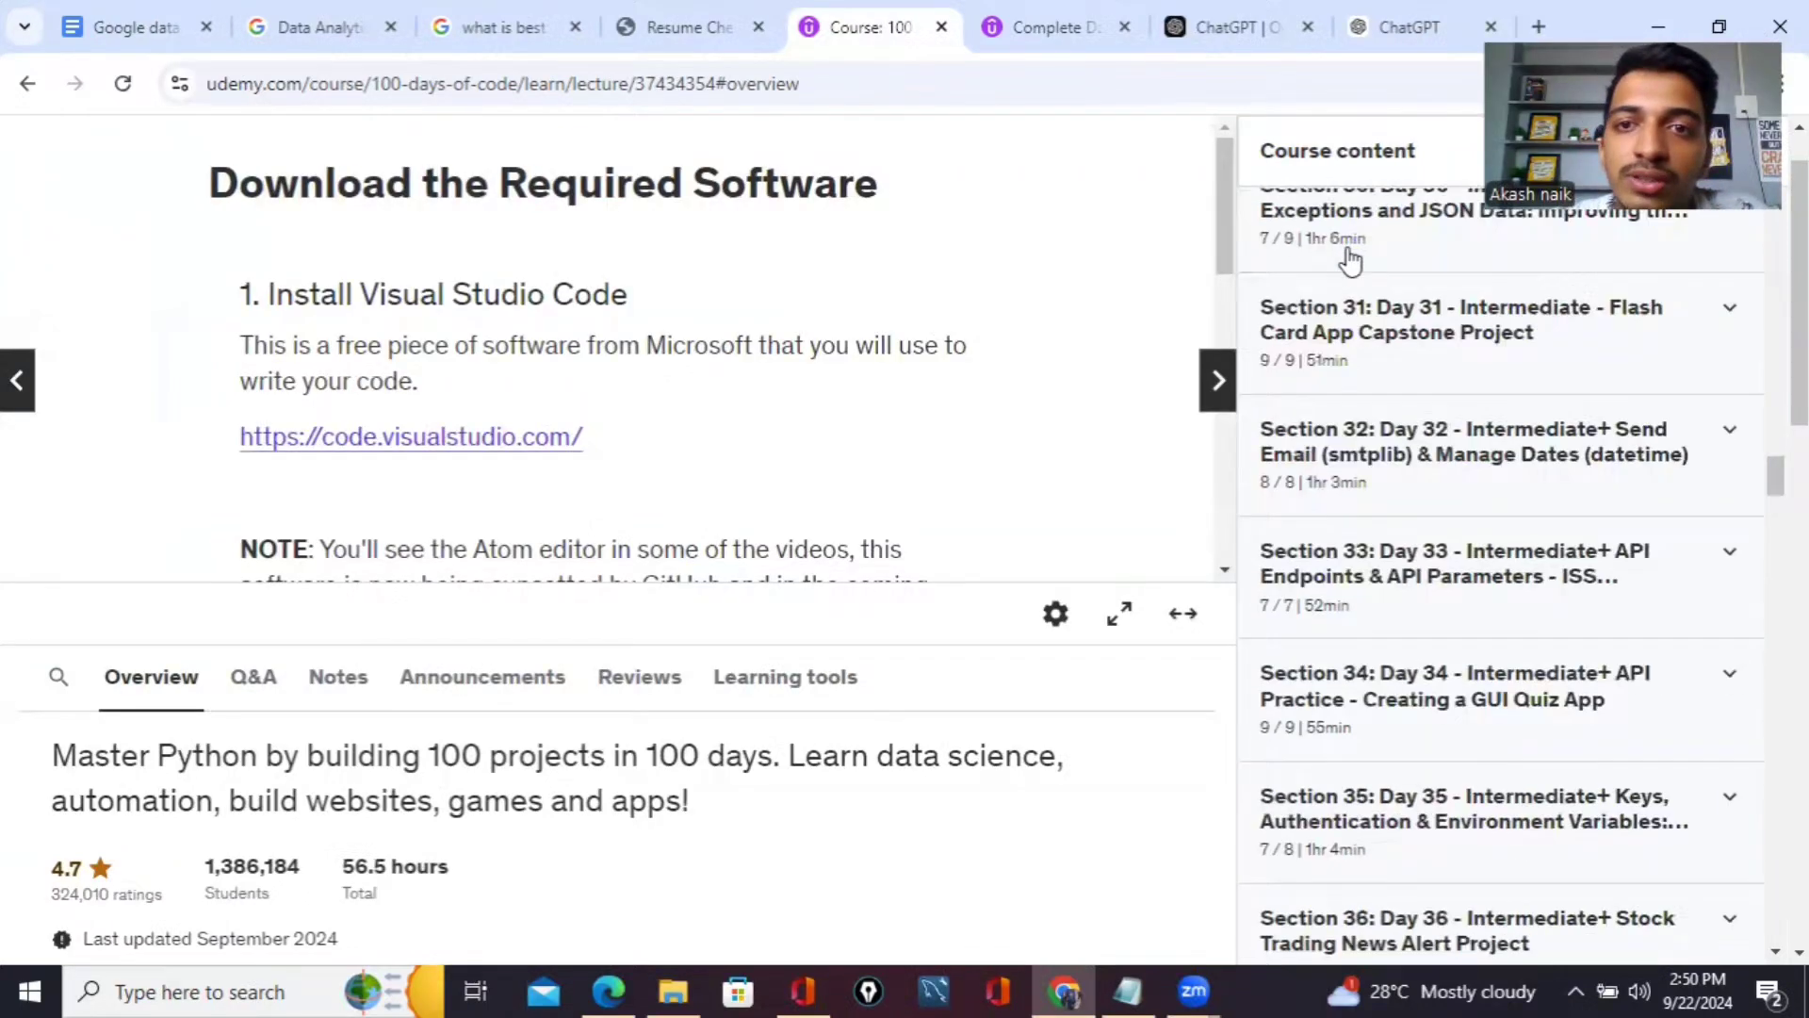
{"action": "scroll", "coordinate": [1348, 256], "scroll_direction": "up", "scroll_amount": 1}
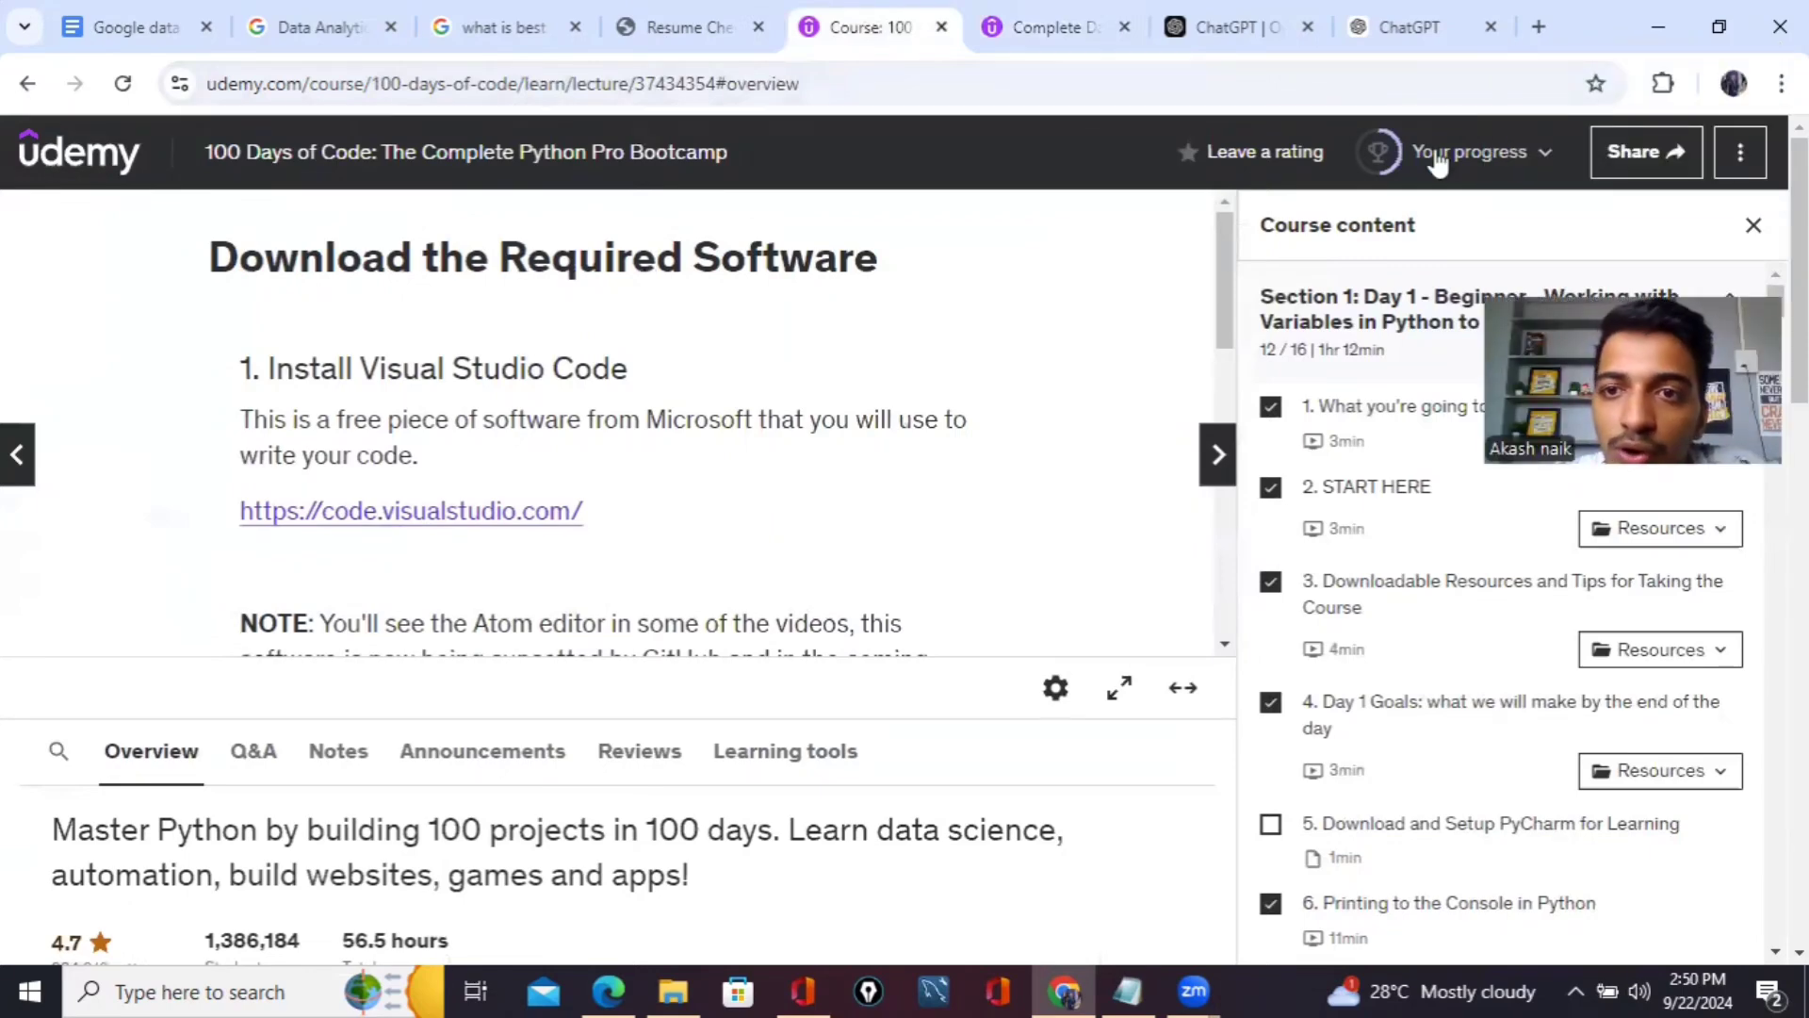
{"action": "mouse_move", "coordinate": [1438, 162]}
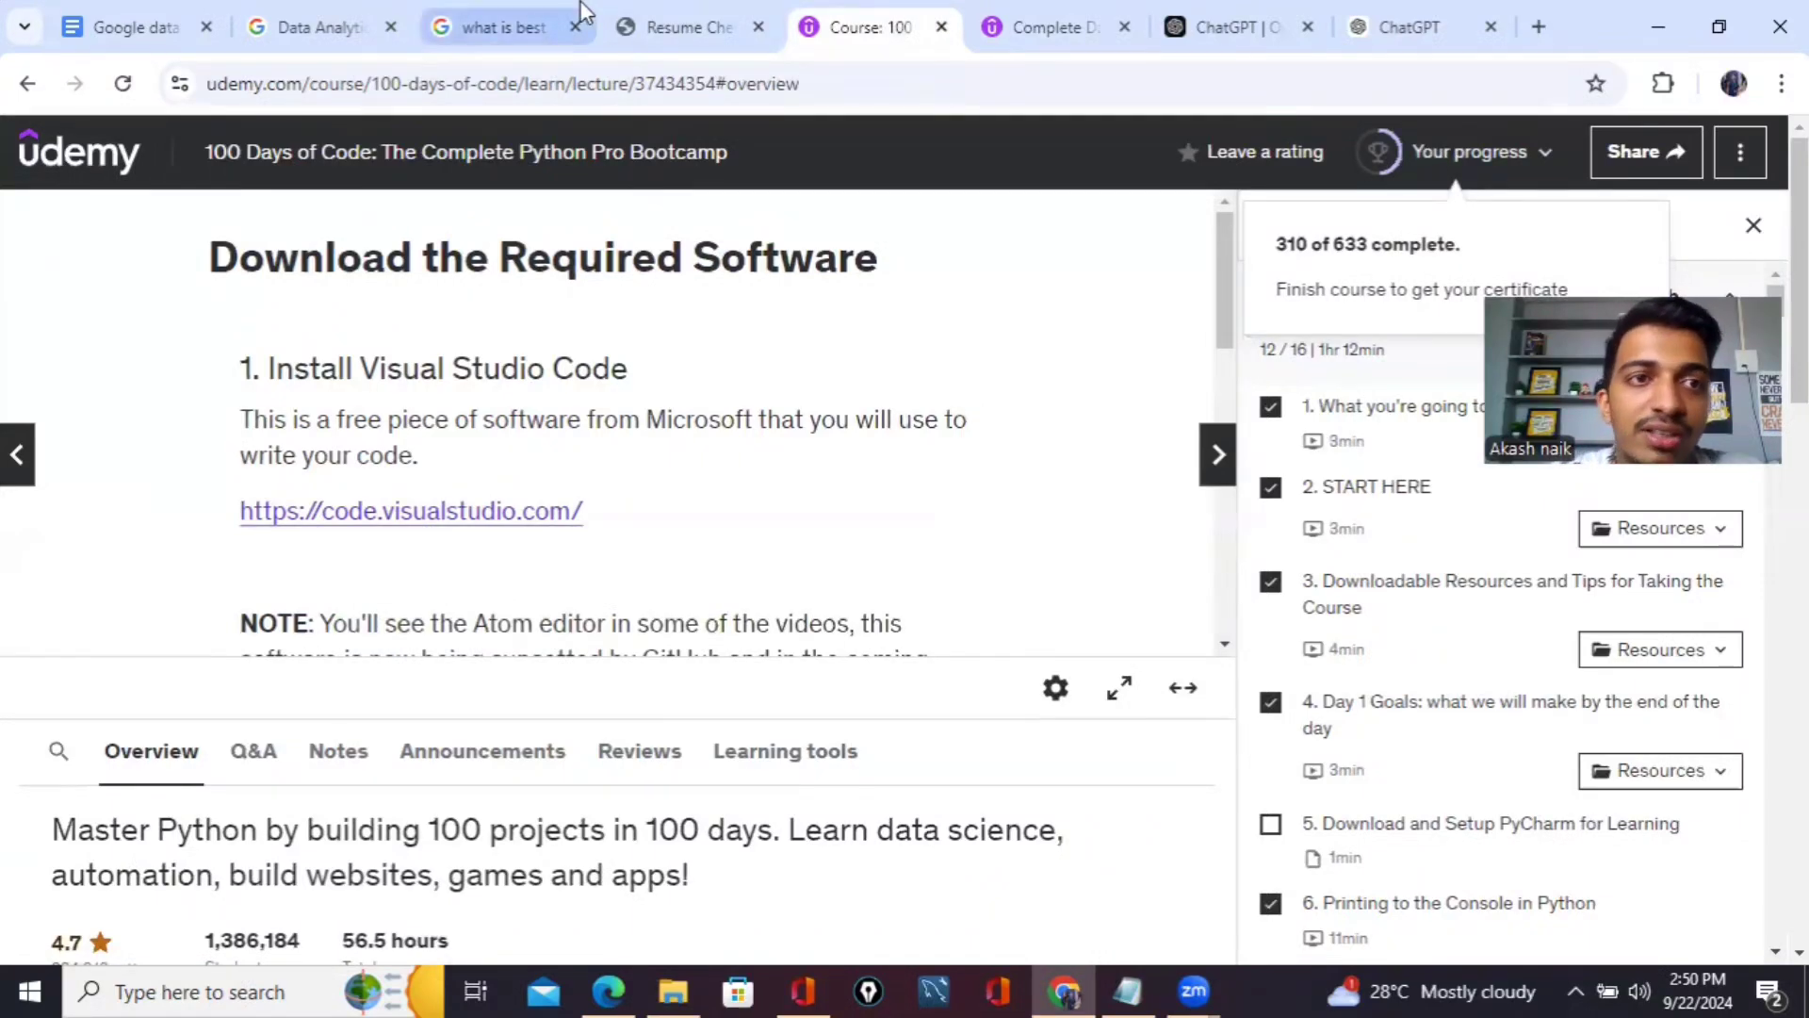
Review the resume, 100 Days of Code and Data Analyst Bootcamp pages, ending on the Data Analytics Apprenticeship listing.
{"action": "left_click", "coordinate": [158, 23]}
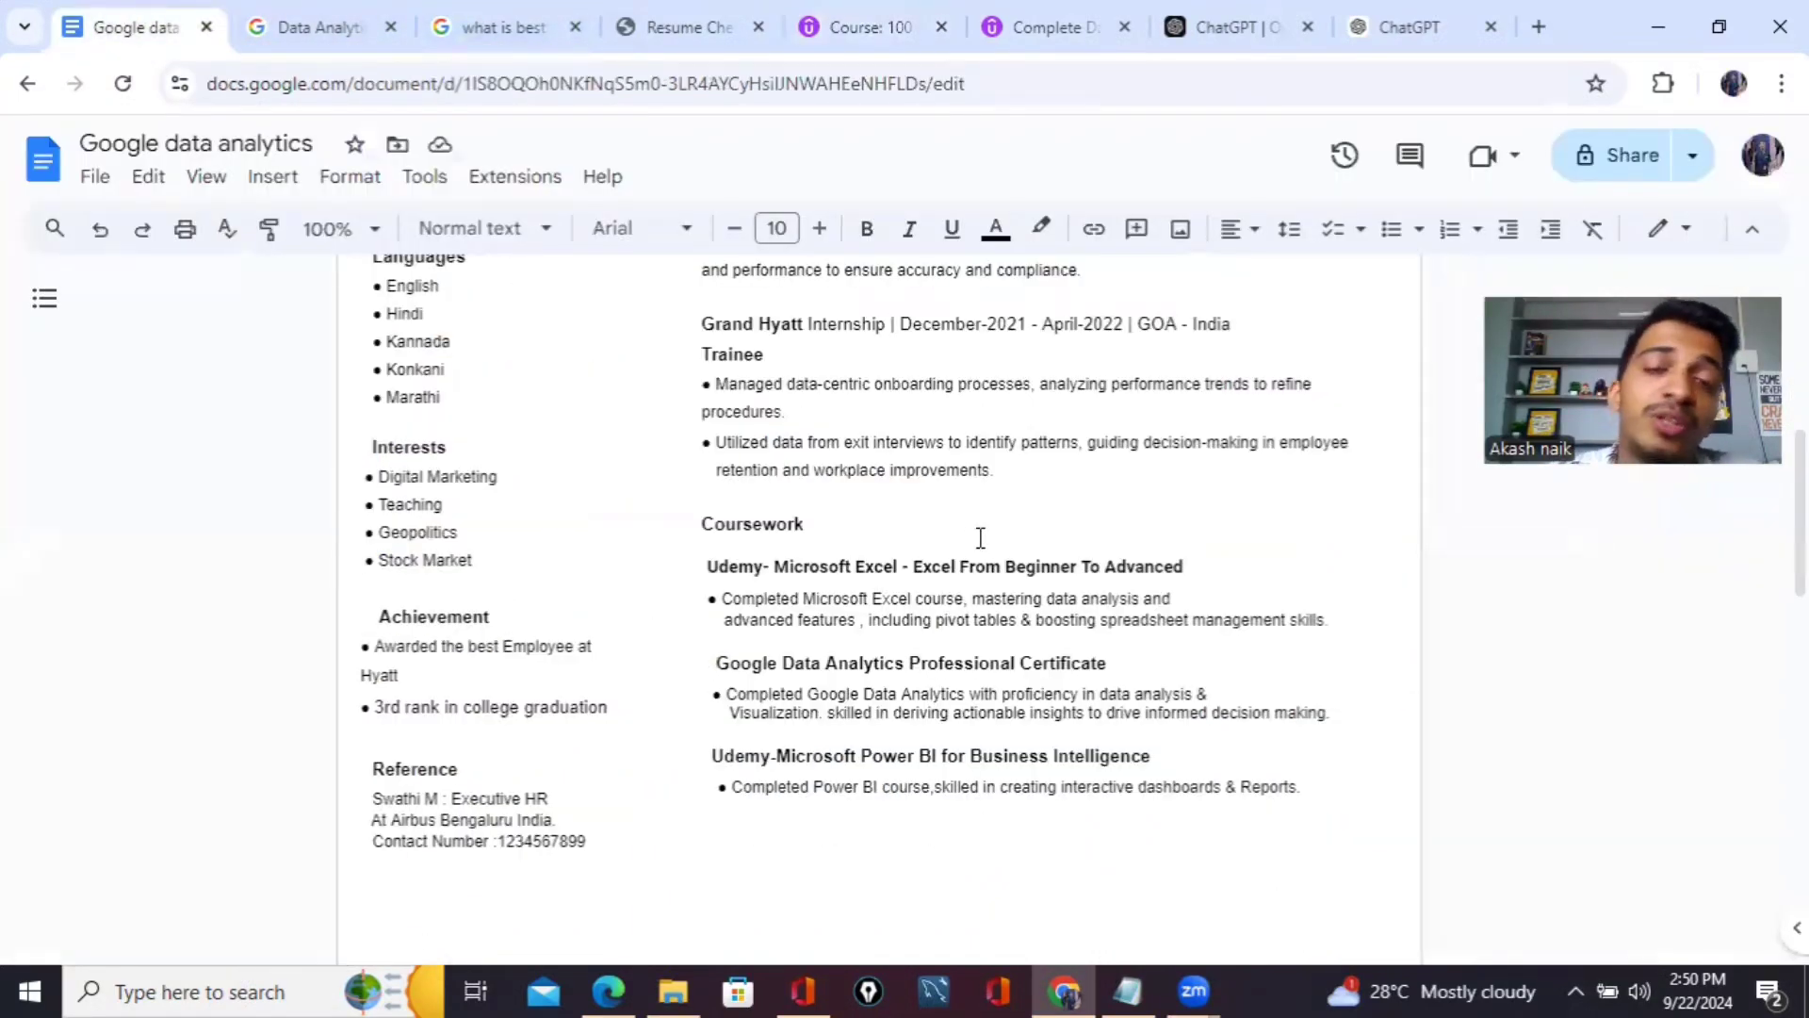
{"action": "scroll", "coordinate": [980, 537], "scroll_direction": "up", "scroll_amount": 5}
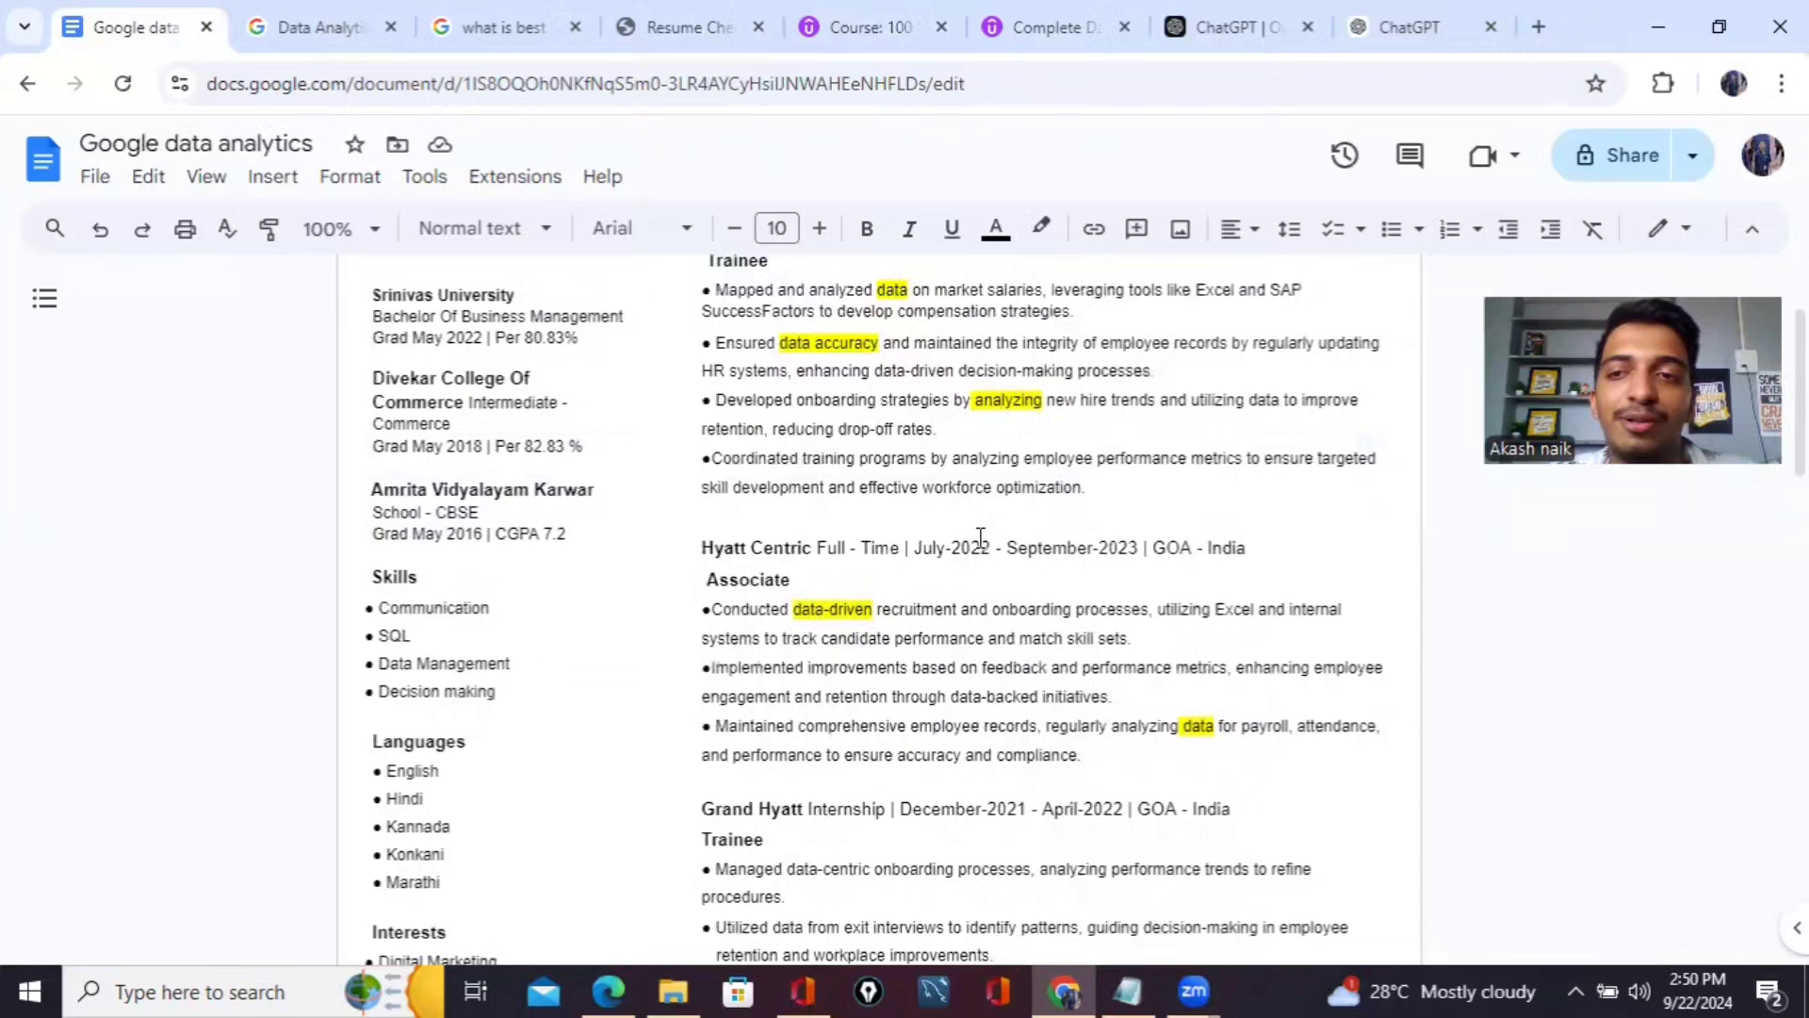
{"action": "left_click", "coordinate": [838, 13]}
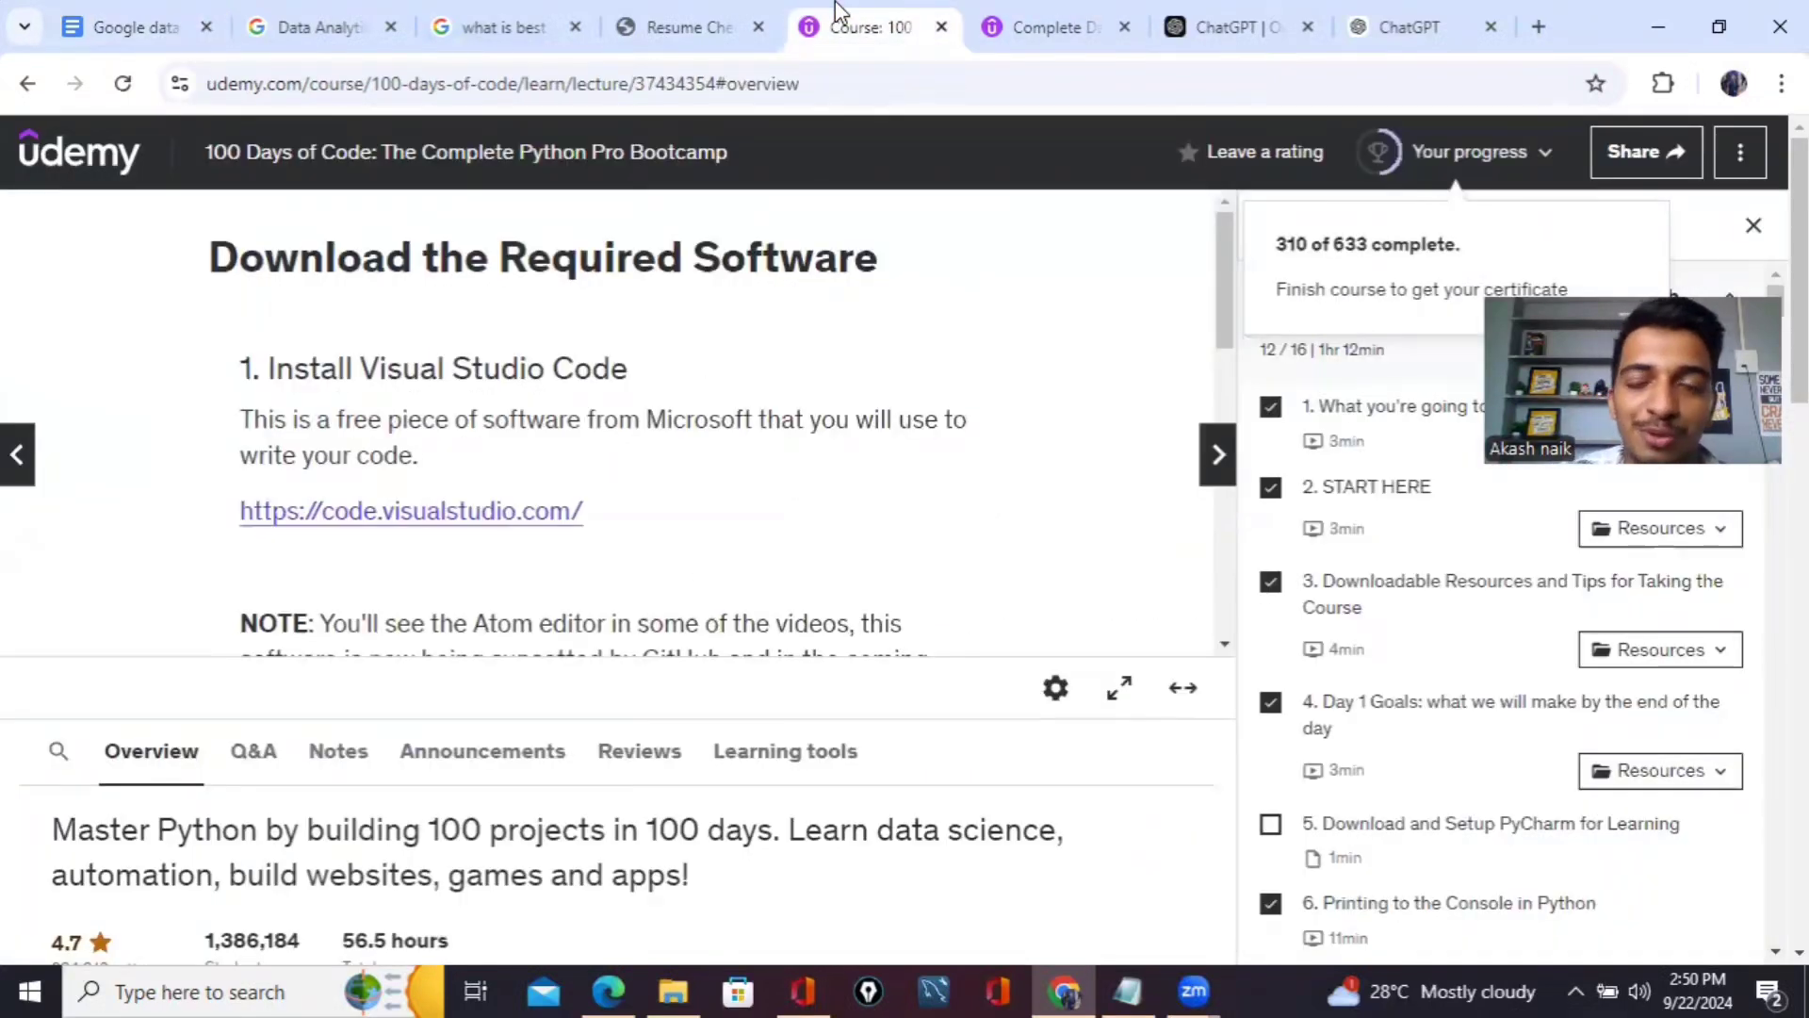
{"action": "left_click", "coordinate": [1098, 15]}
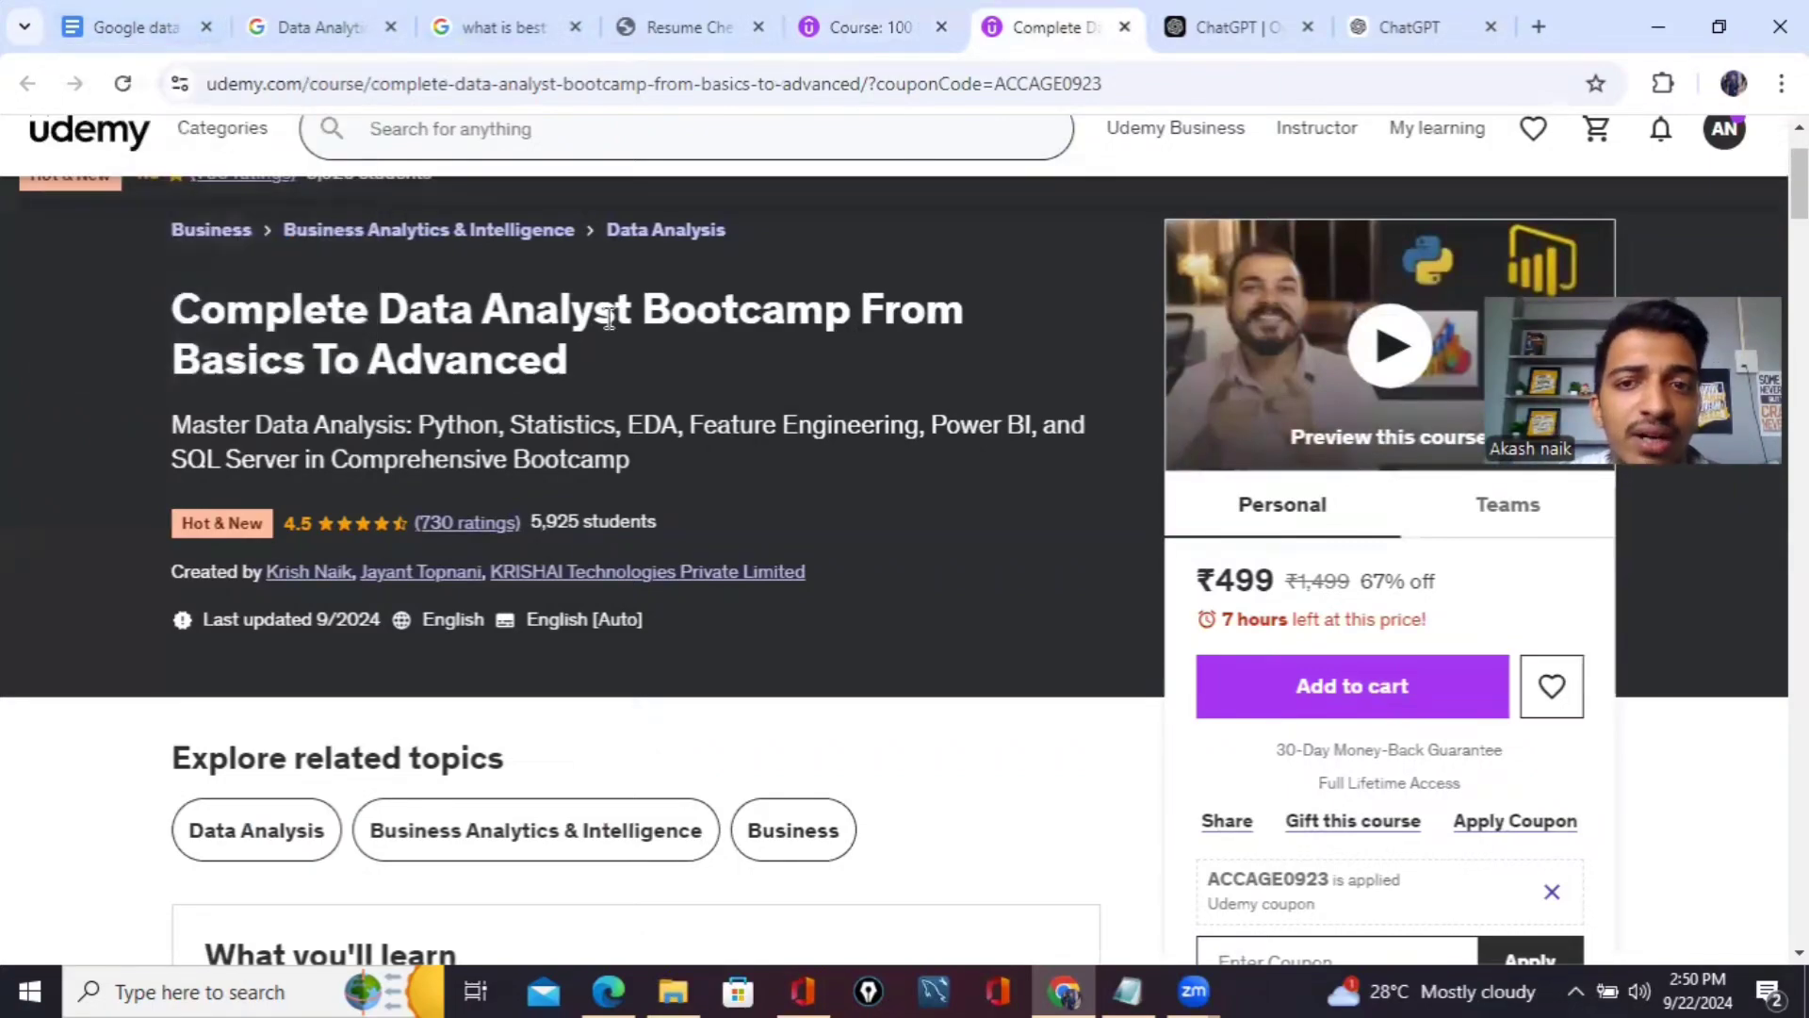
{"action": "scroll", "coordinate": [607, 311], "scroll_direction": "down", "scroll_amount": 4}
{"action": "scroll", "coordinate": [607, 317], "scroll_direction": "up", "scroll_amount": 5}
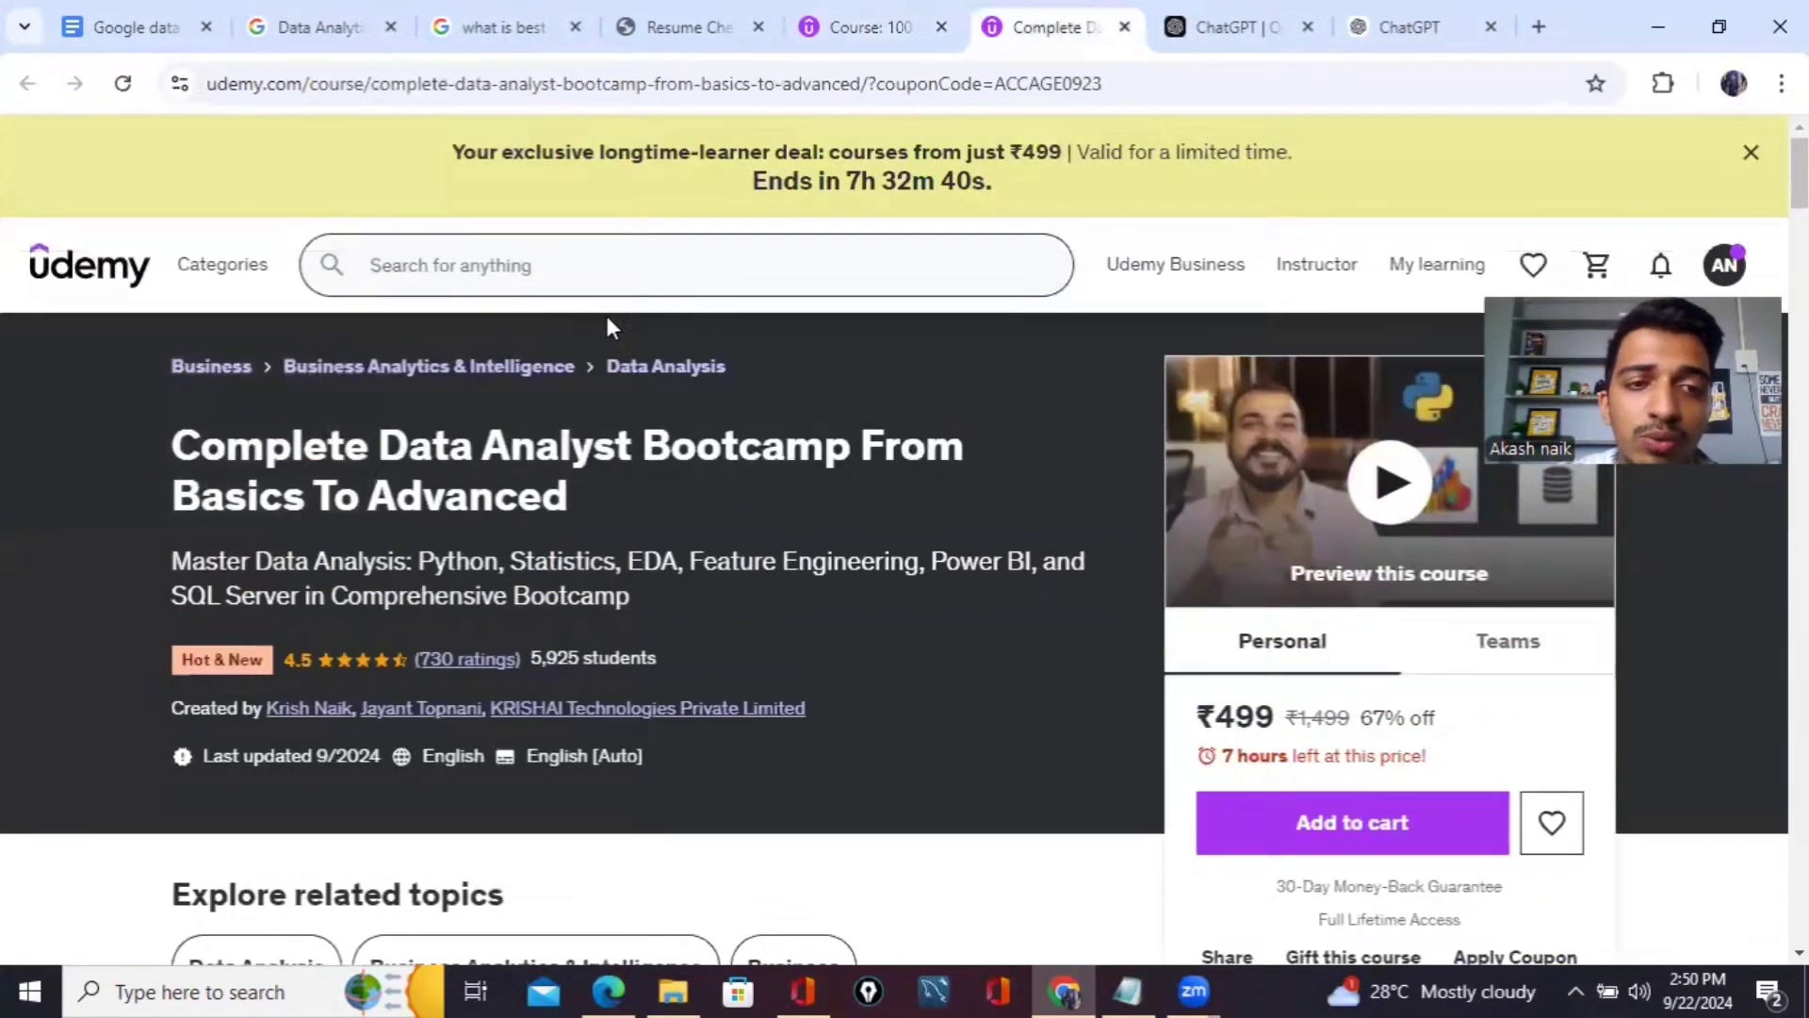
{"action": "left_click", "coordinate": [306, 25]}
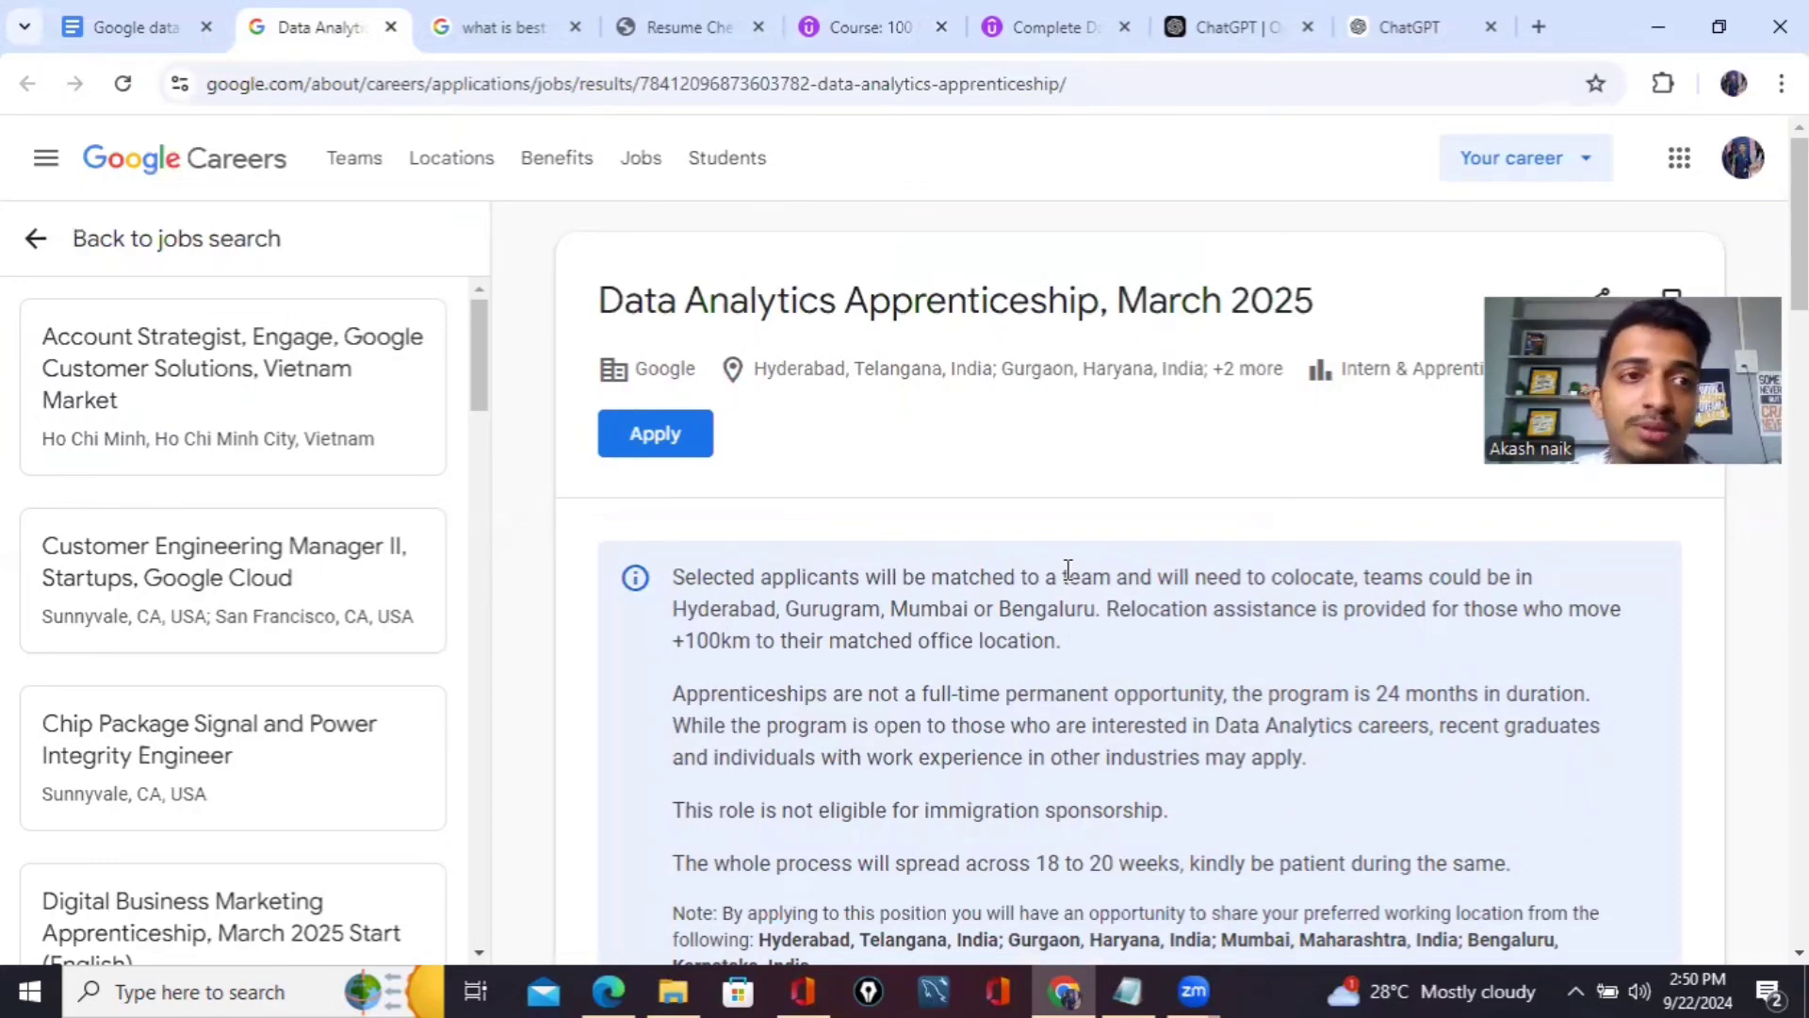
{"action": "left_click", "coordinate": [127, 26]}
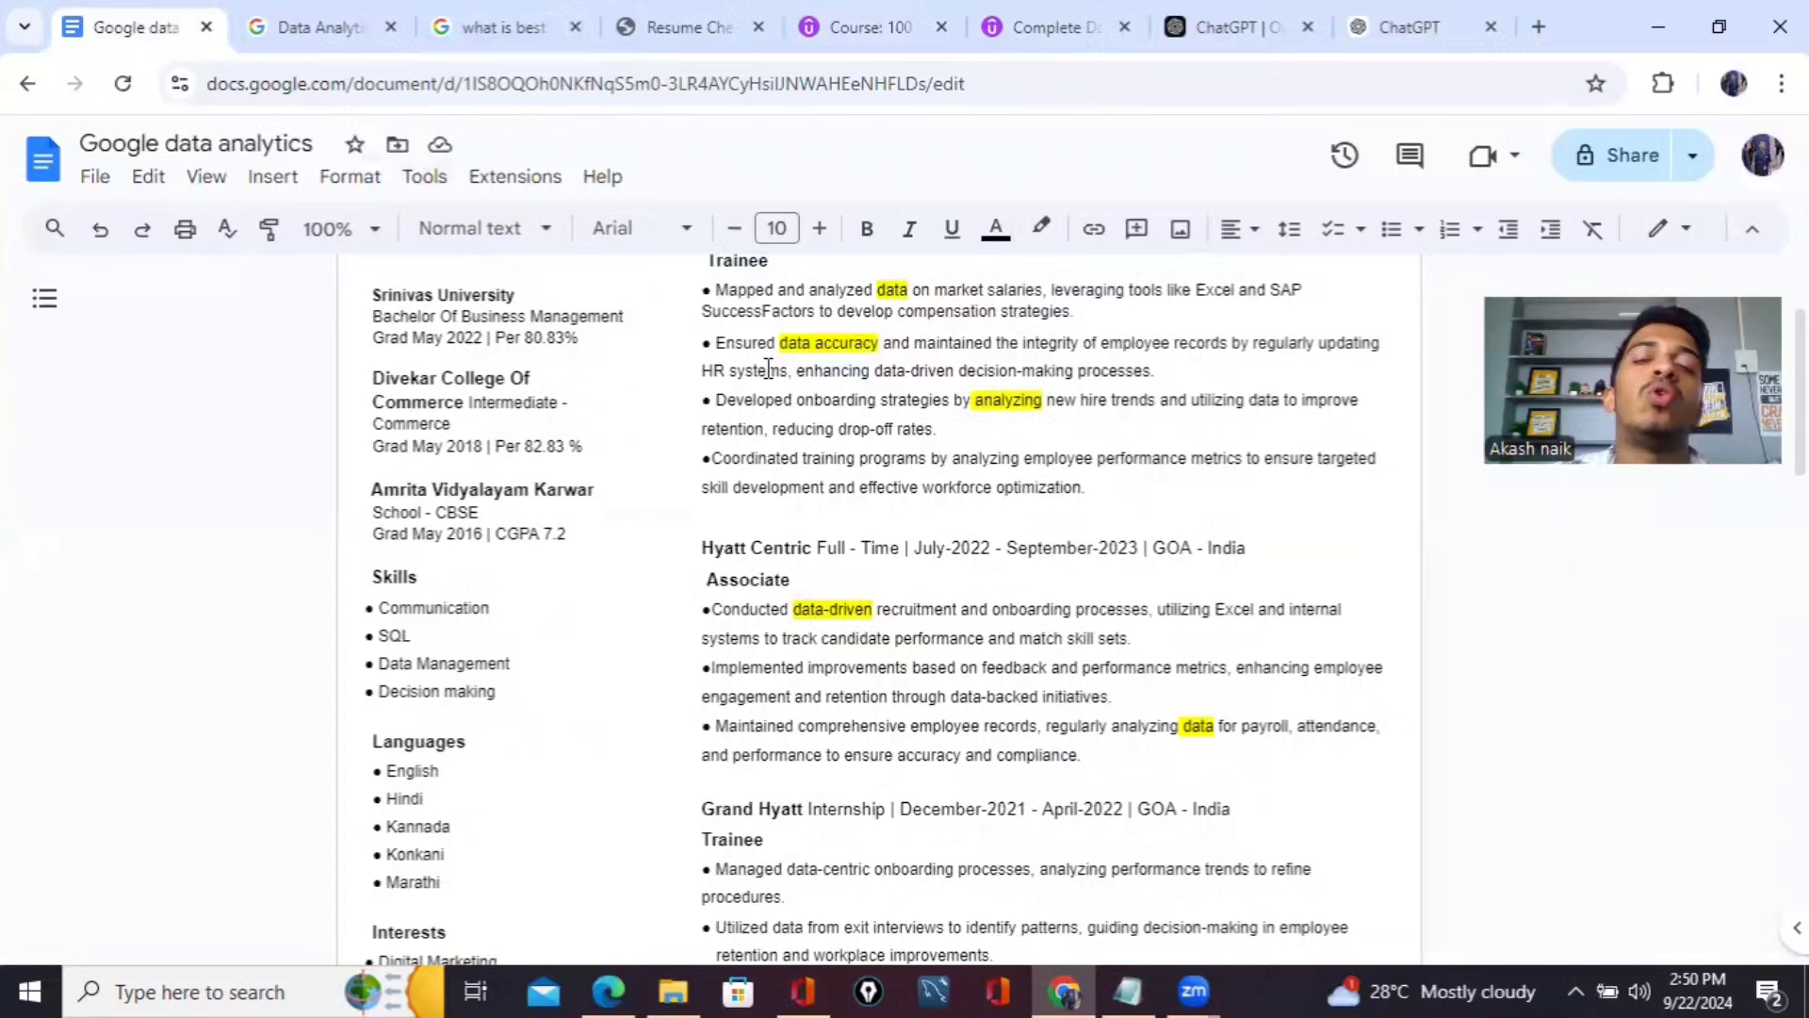
{"action": "scroll", "coordinate": [768, 367], "scroll_direction": "up", "scroll_amount": 2}
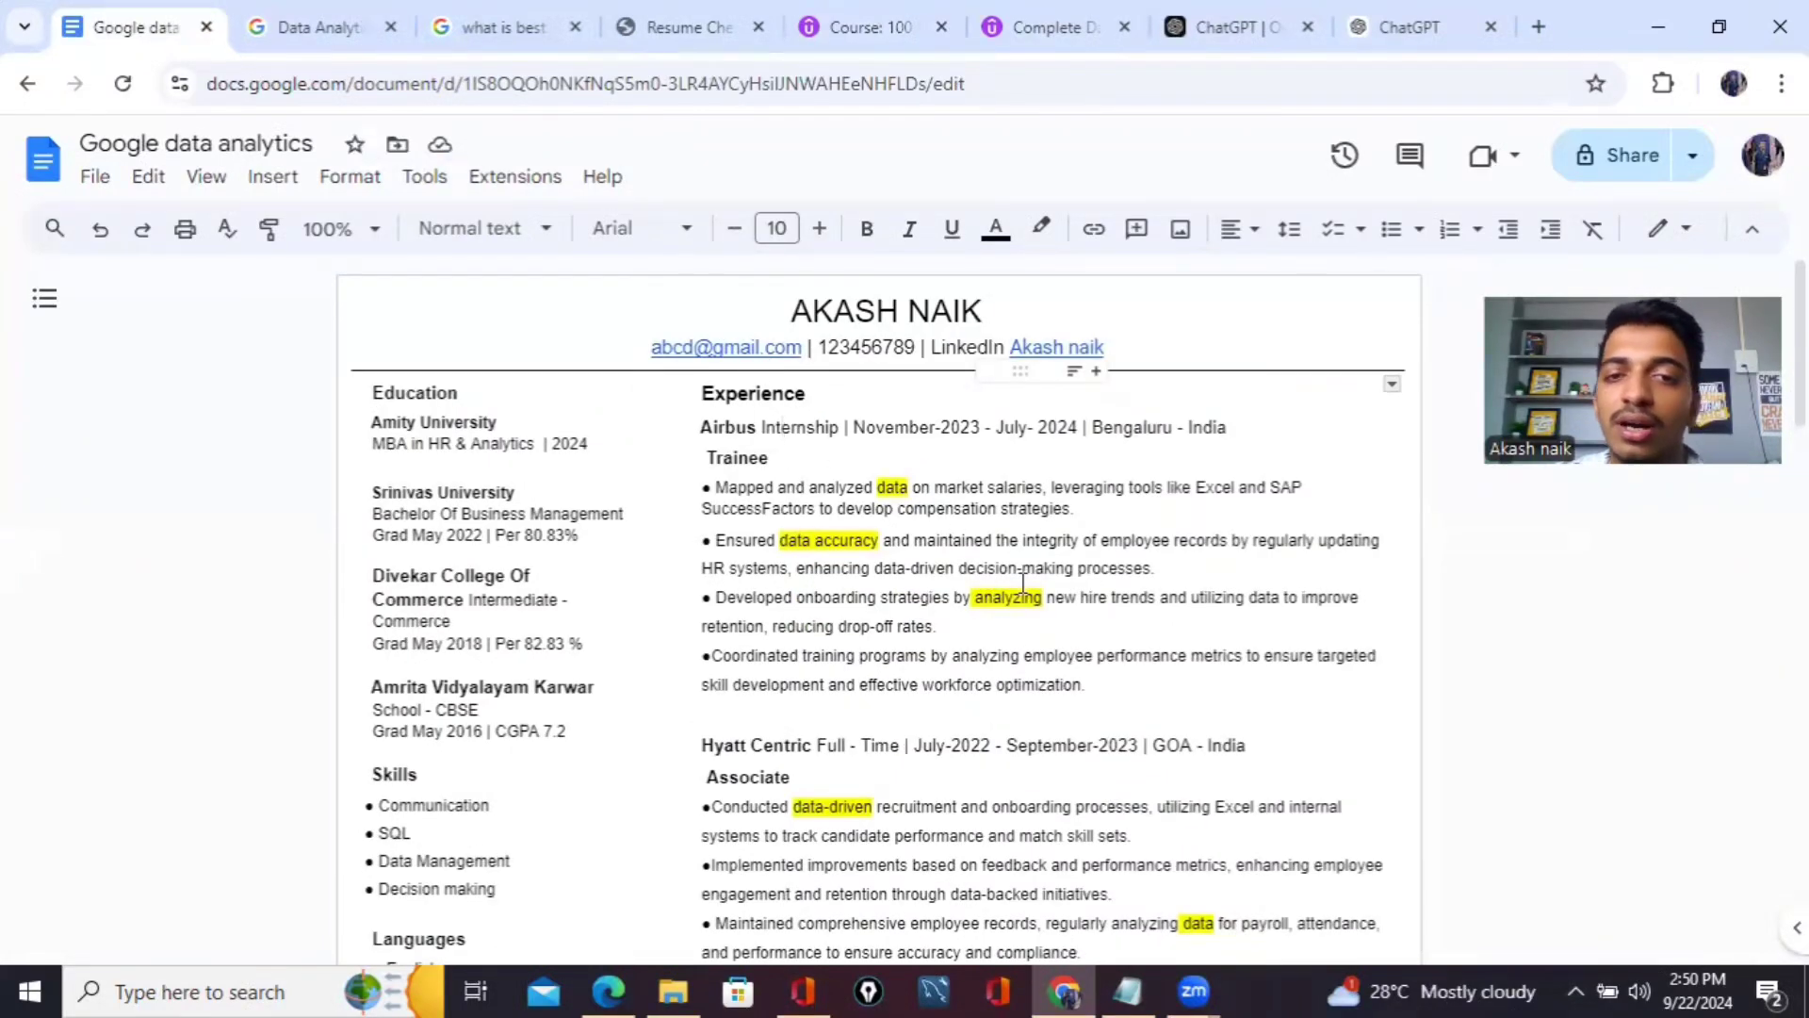
{"action": "scroll", "coordinate": [1022, 581], "scroll_direction": "down", "scroll_amount": 3}
{"action": "scroll", "coordinate": [1022, 582], "scroll_direction": "up", "scroll_amount": 3}
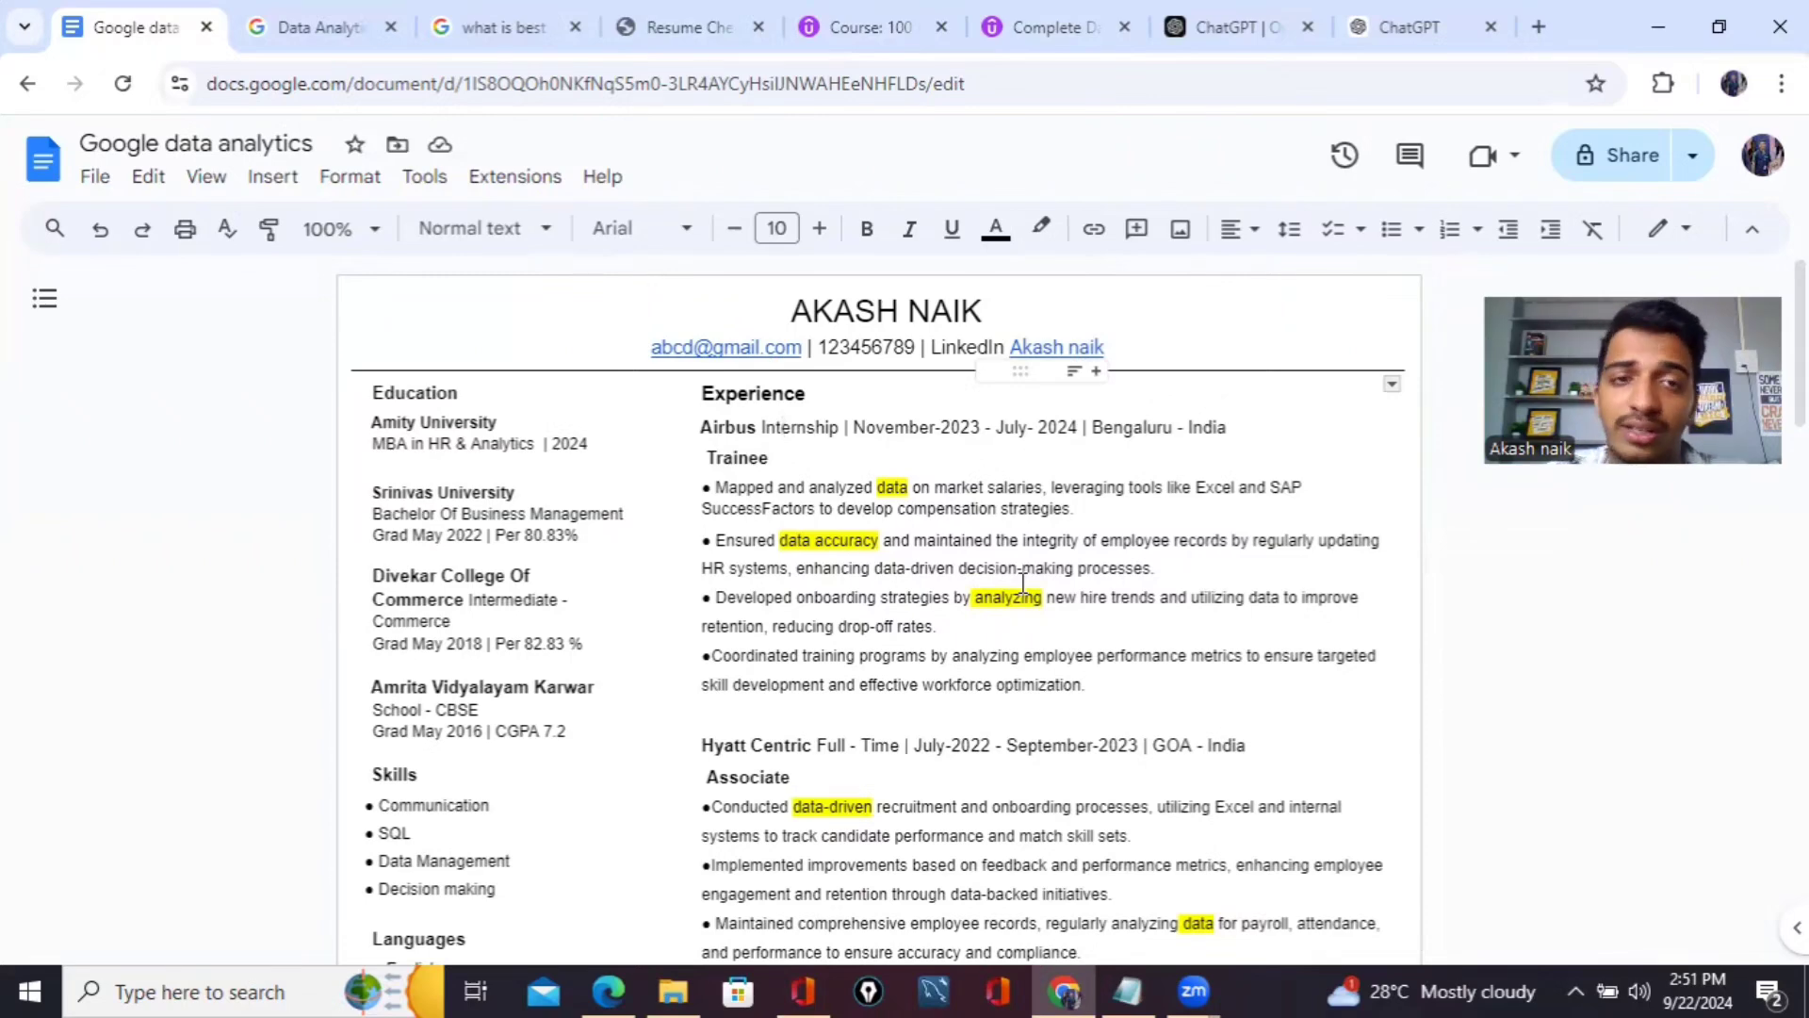
{"action": "scroll", "coordinate": [972, 731], "scroll_direction": "down", "scroll_amount": 6}
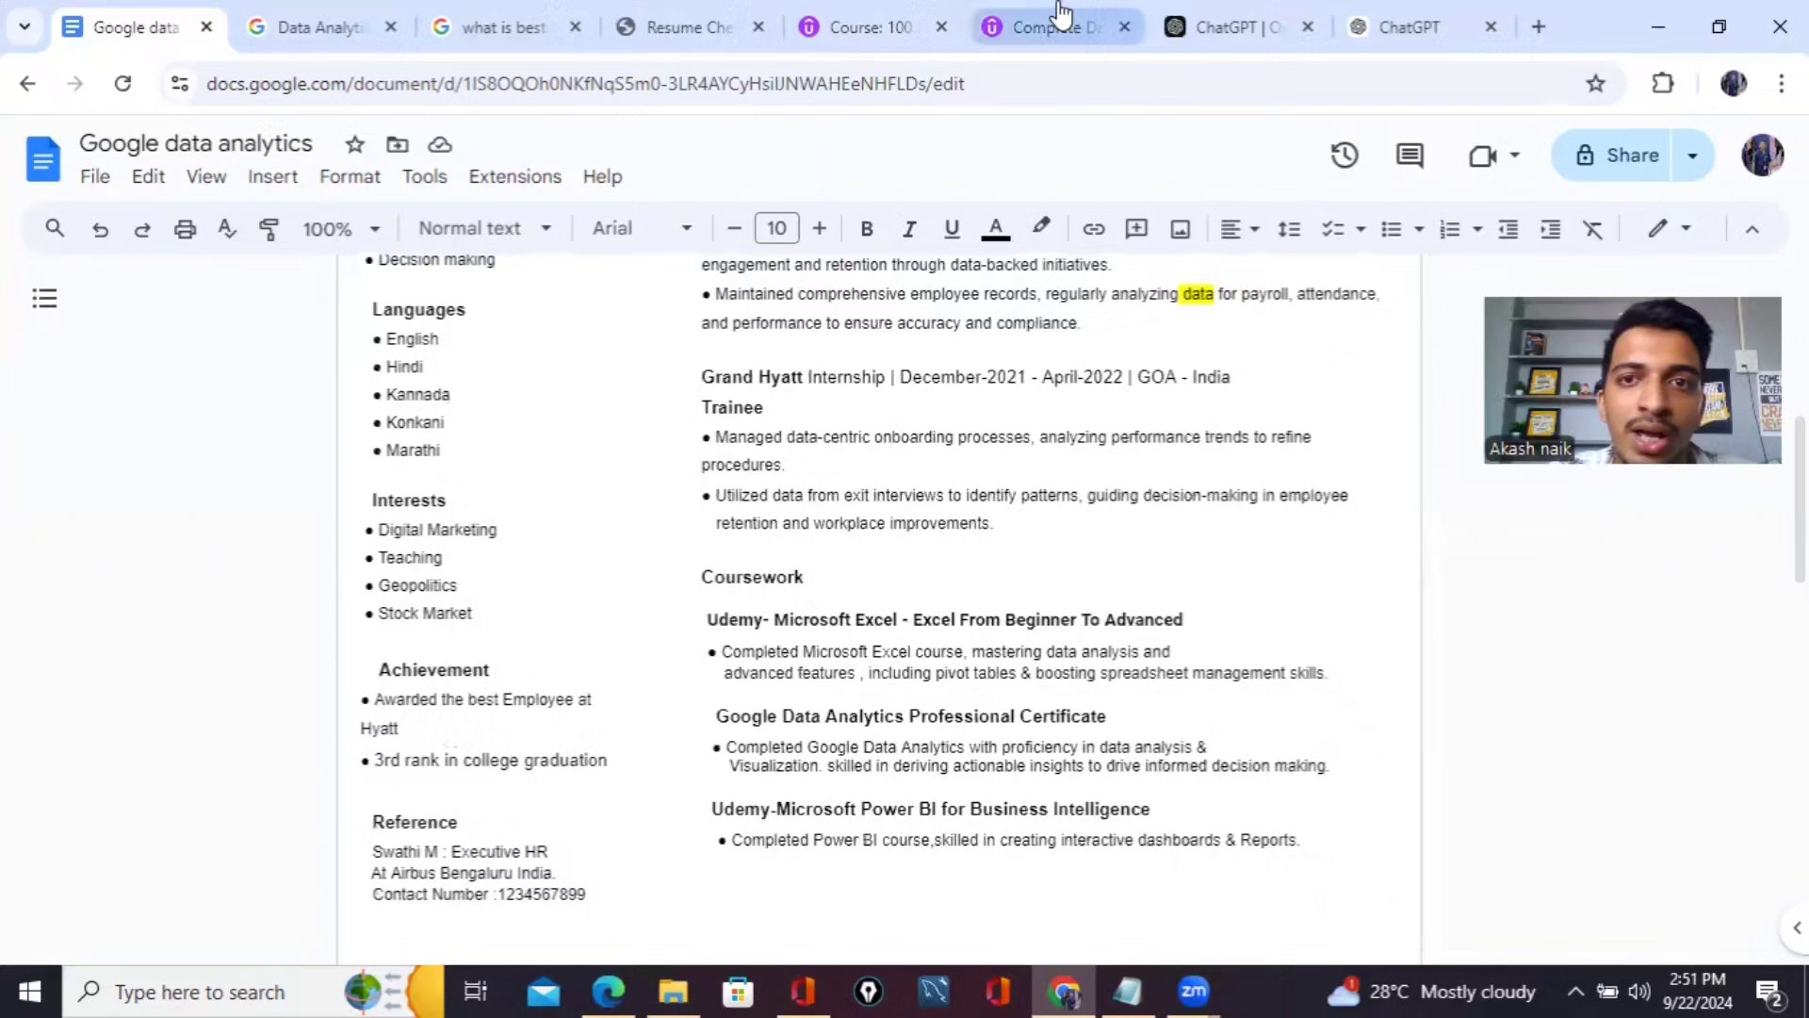
{"action": "left_click", "coordinate": [1062, 19]}
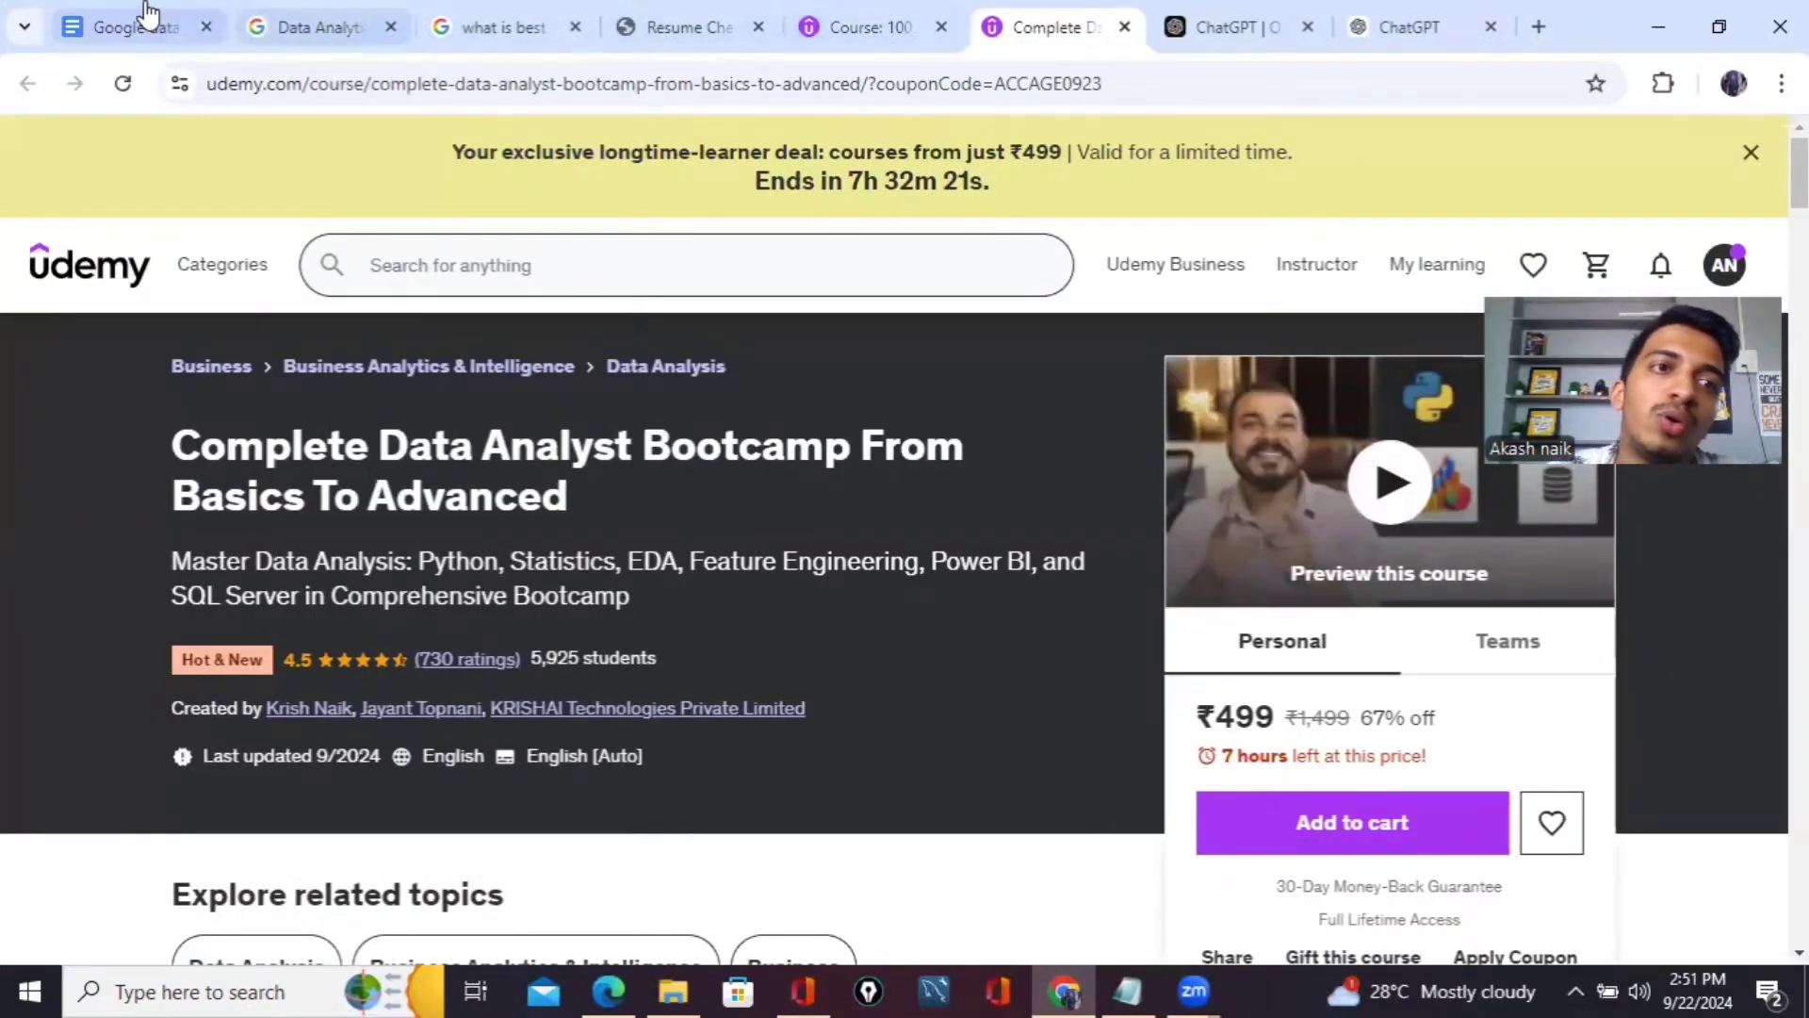
{"action": "left_click", "coordinate": [148, 19]}
{"action": "left_click", "coordinate": [597, 634]}
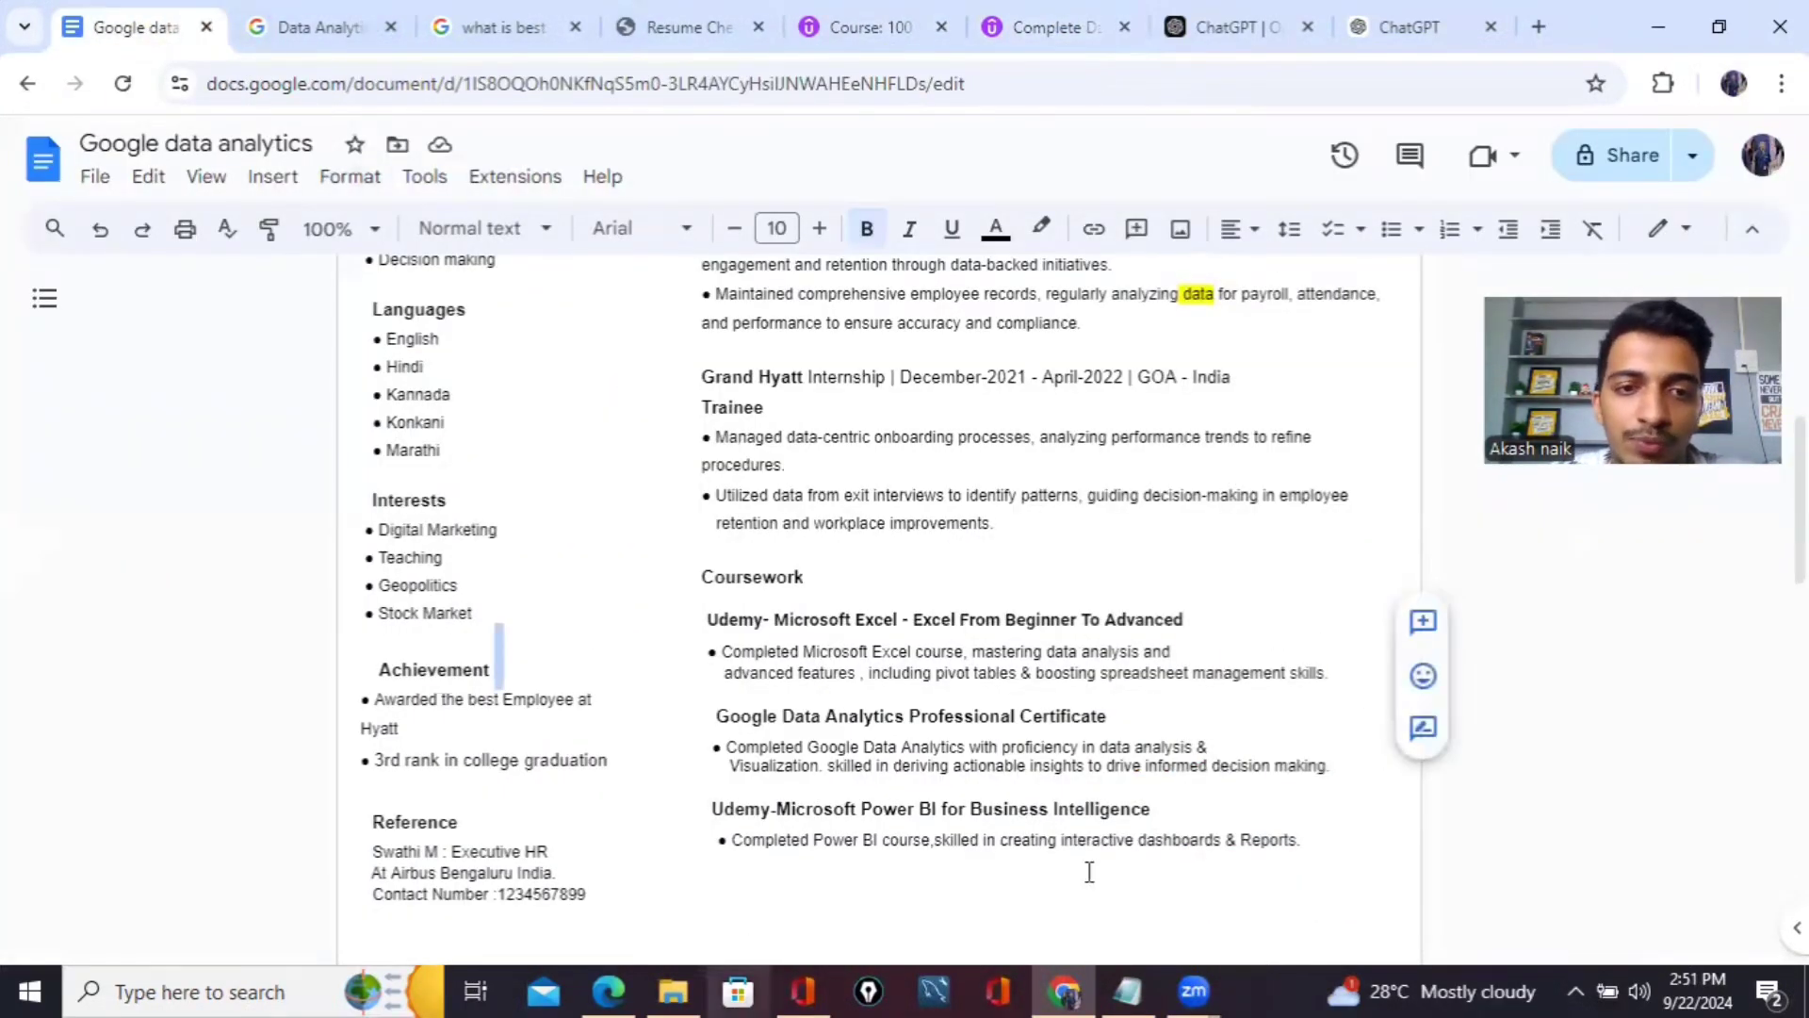
{"action": "scroll", "coordinate": [1345, 605], "scroll_direction": "up", "scroll_amount": 6}
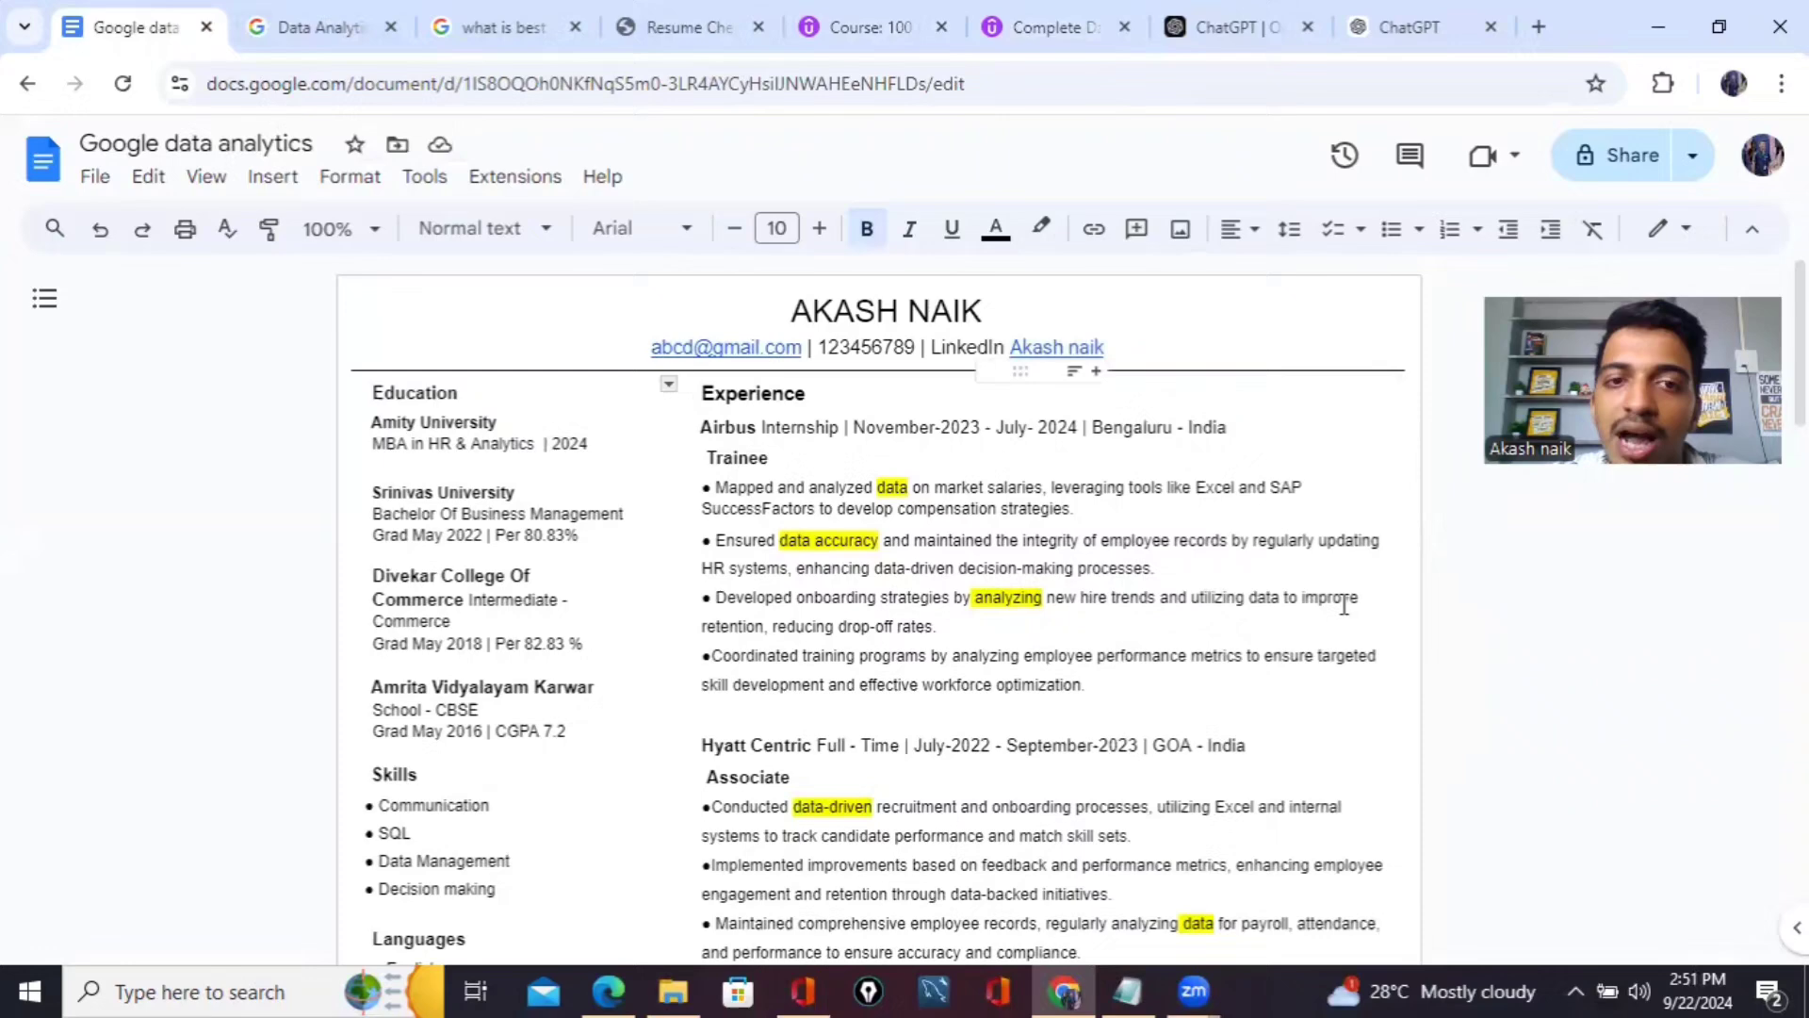
{"action": "left_click", "coordinate": [311, 19]}
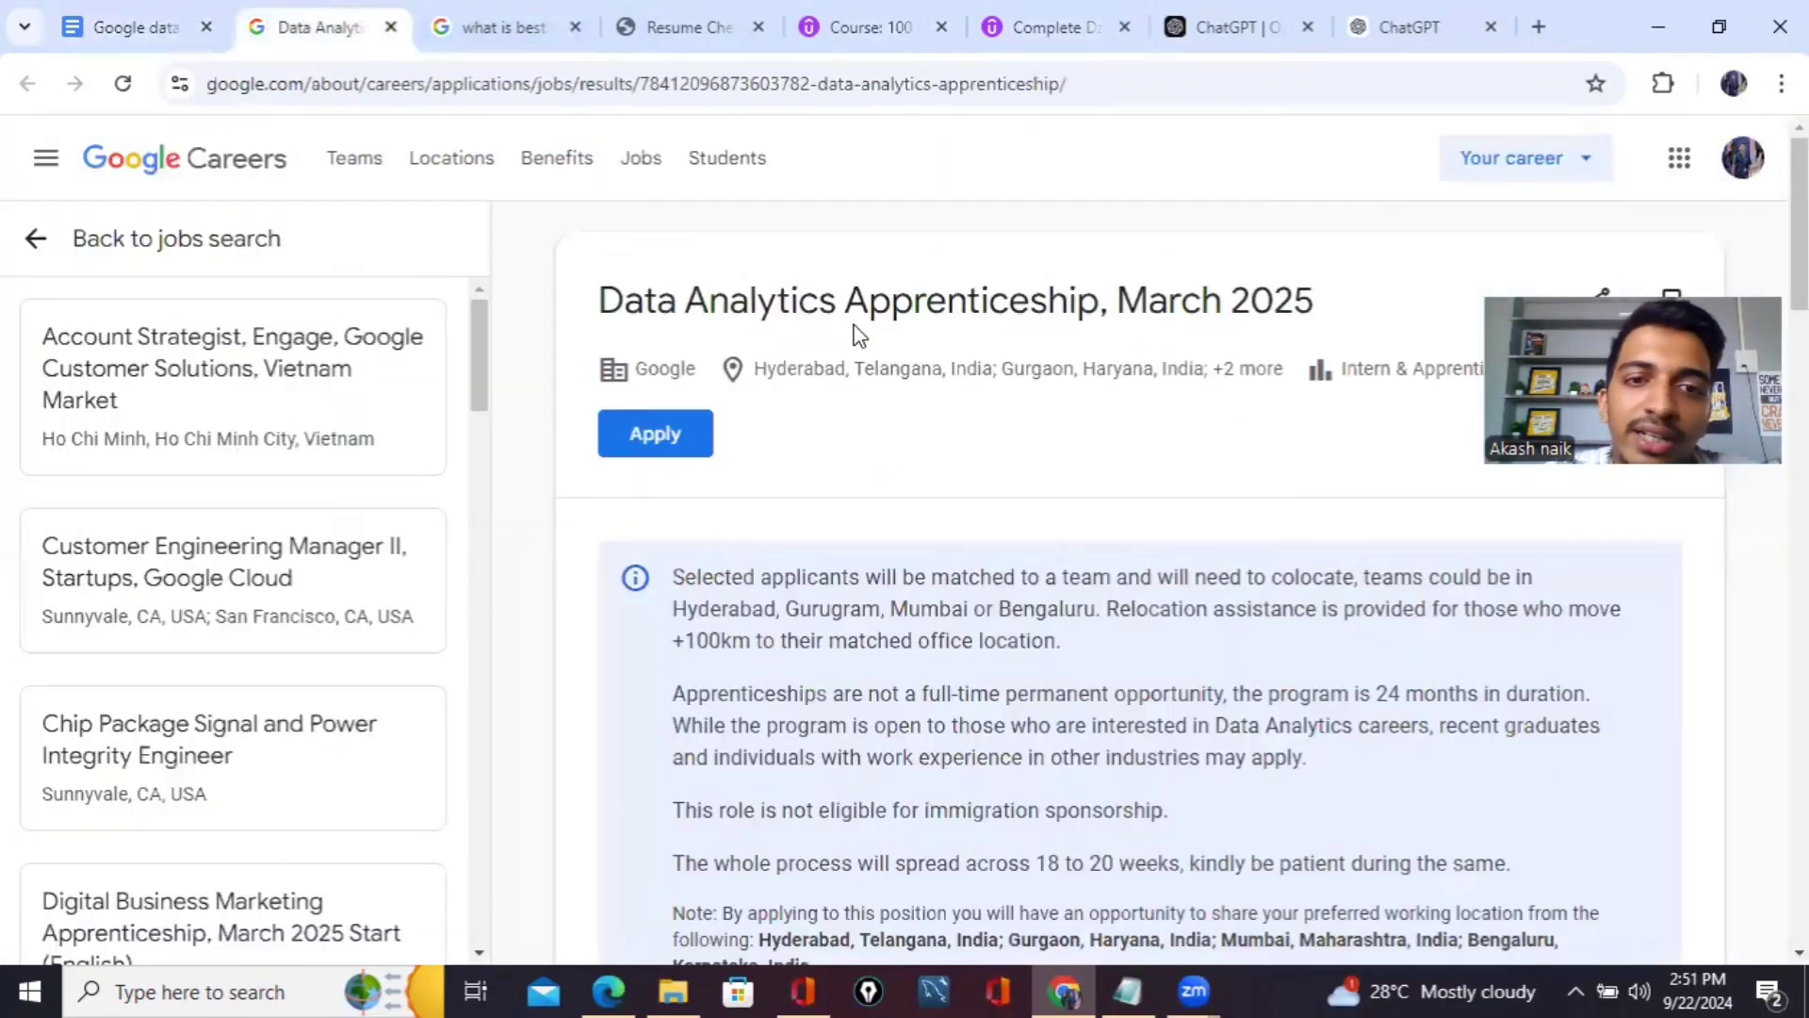